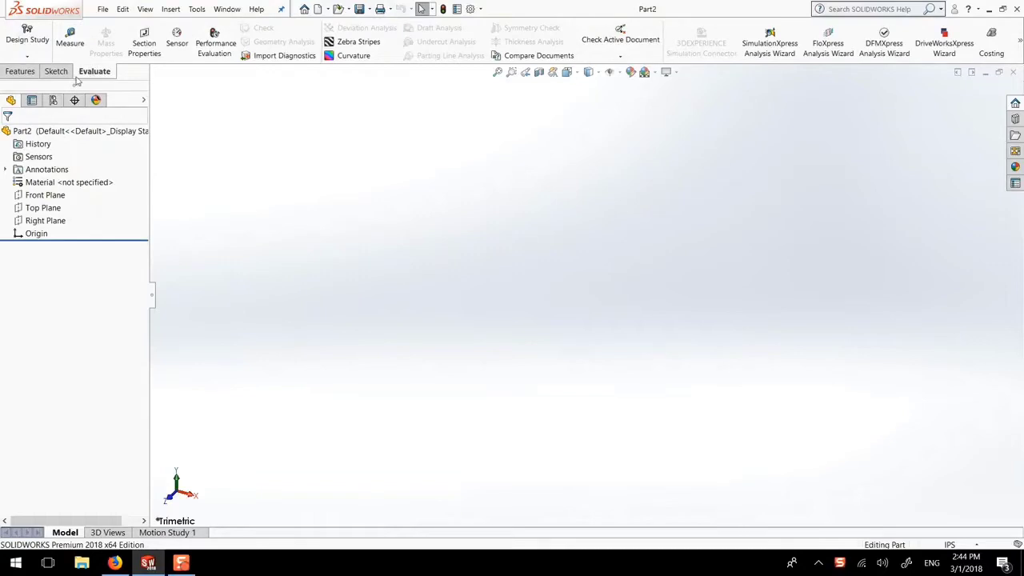
Bring up the CommandManager's list of command sets in the new Part2
right_click(94, 74)
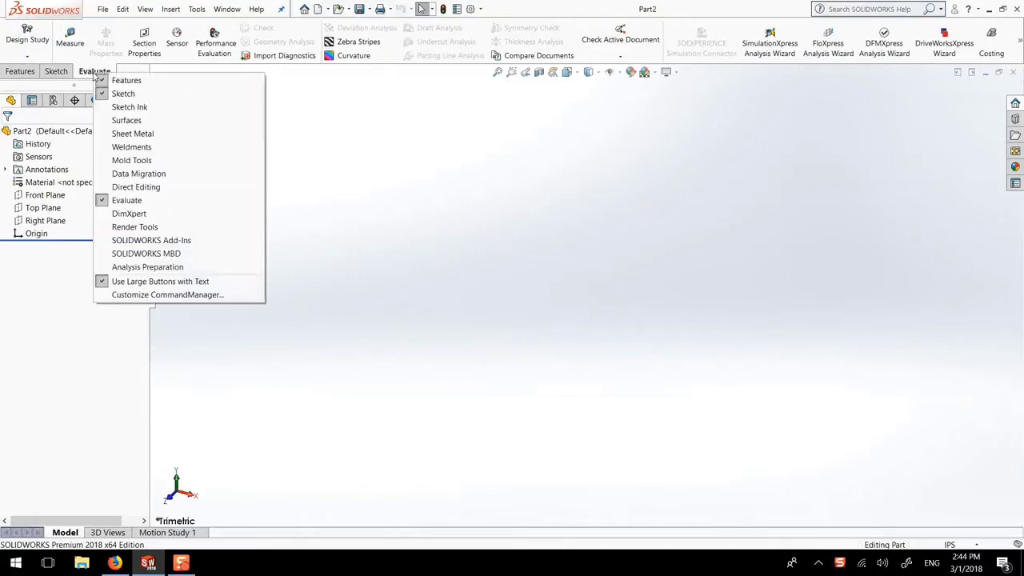
Hide the Evaluate command set, show the Sketch tools, and start a sketch on the Front Plane
click(126, 200)
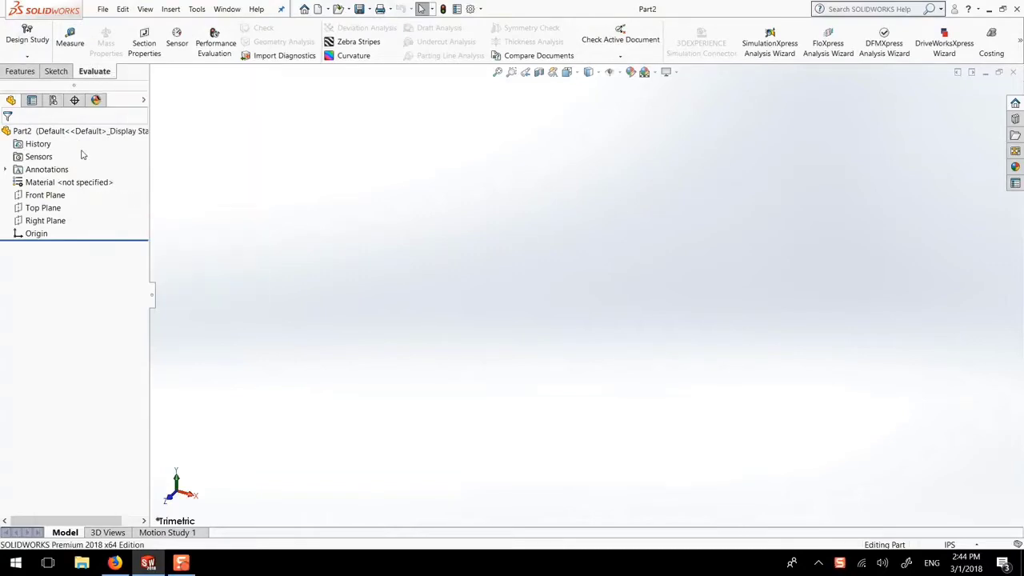
click(58, 72)
click(24, 72)
click(59, 72)
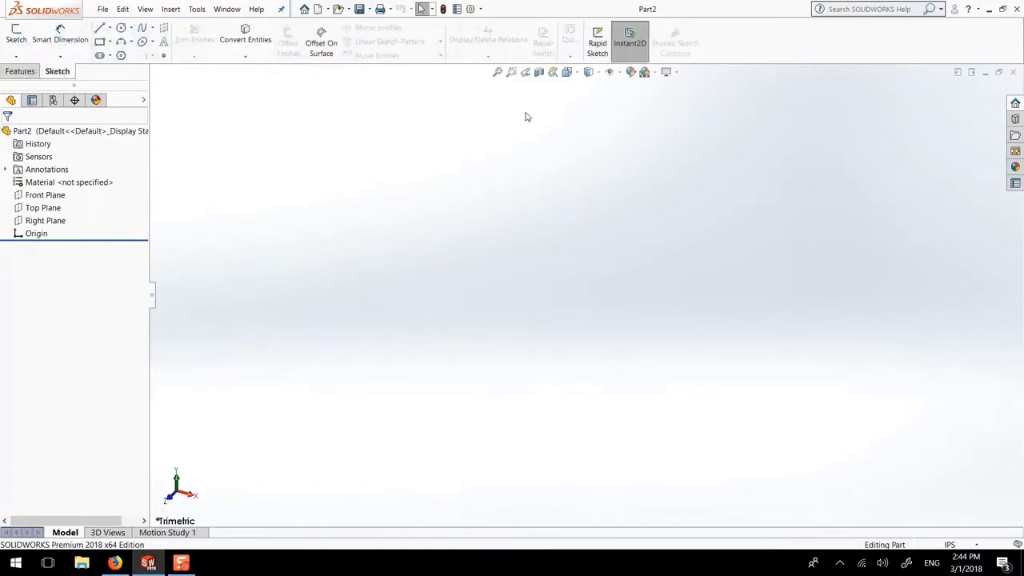
click(37, 197)
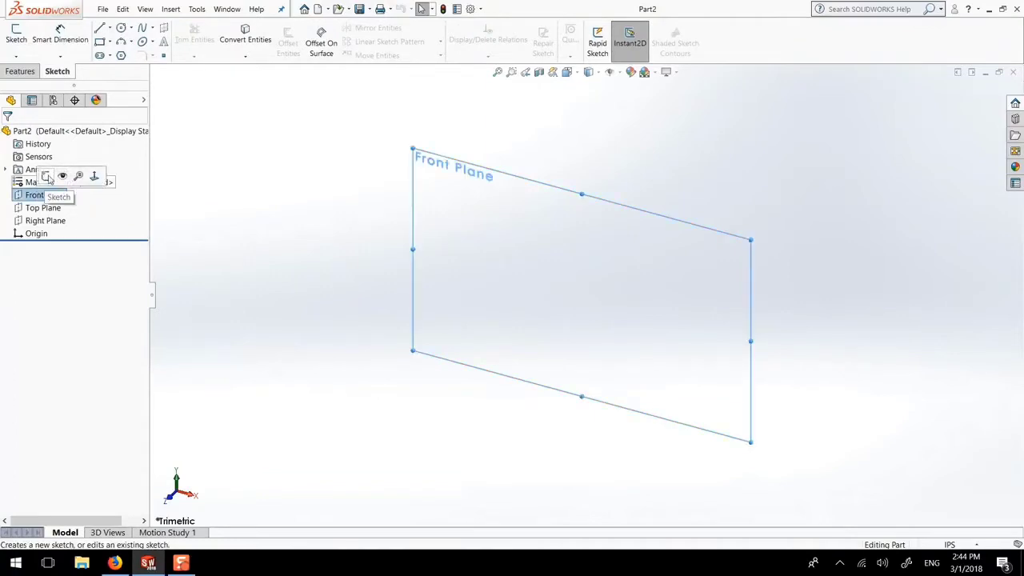
click(47, 176)
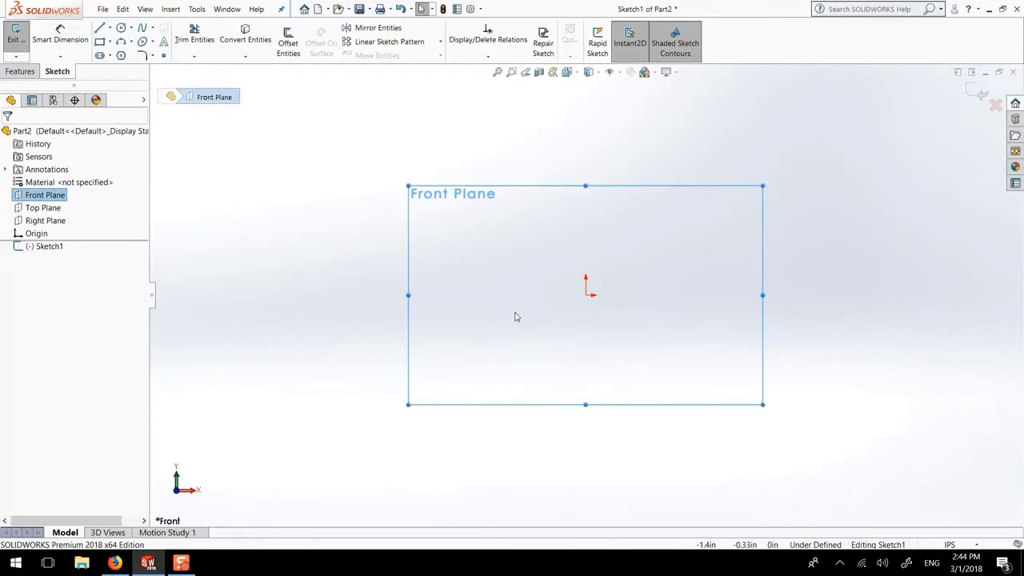
Draw a horizontal line from the origin to the right
click(99, 28)
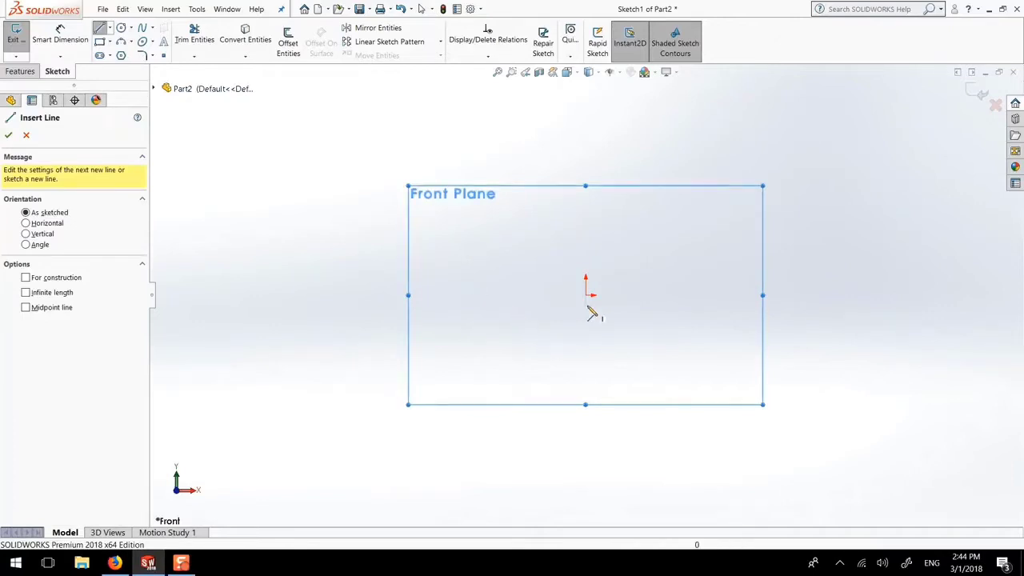
click(588, 294)
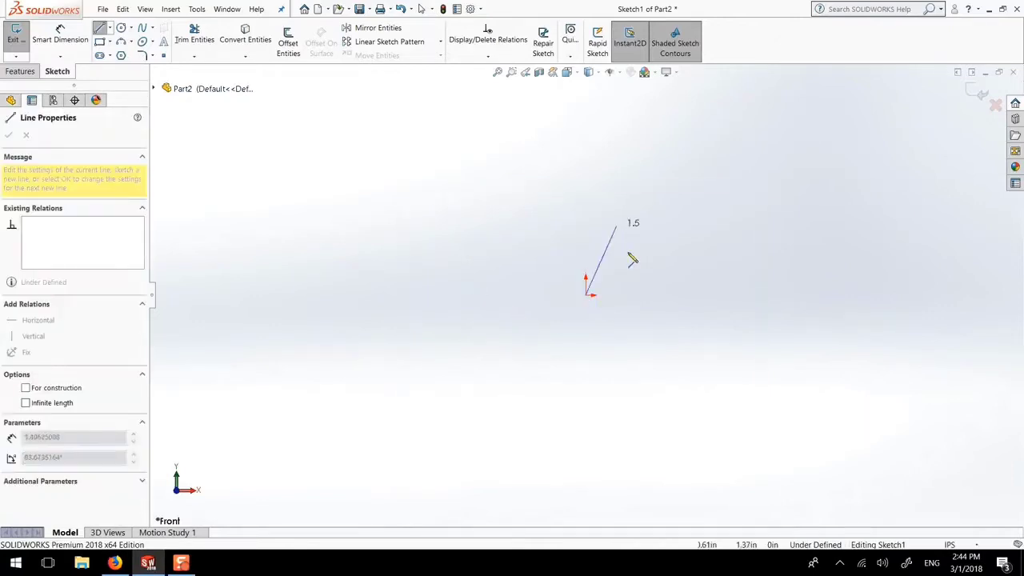
click(810, 295)
key(Escape)
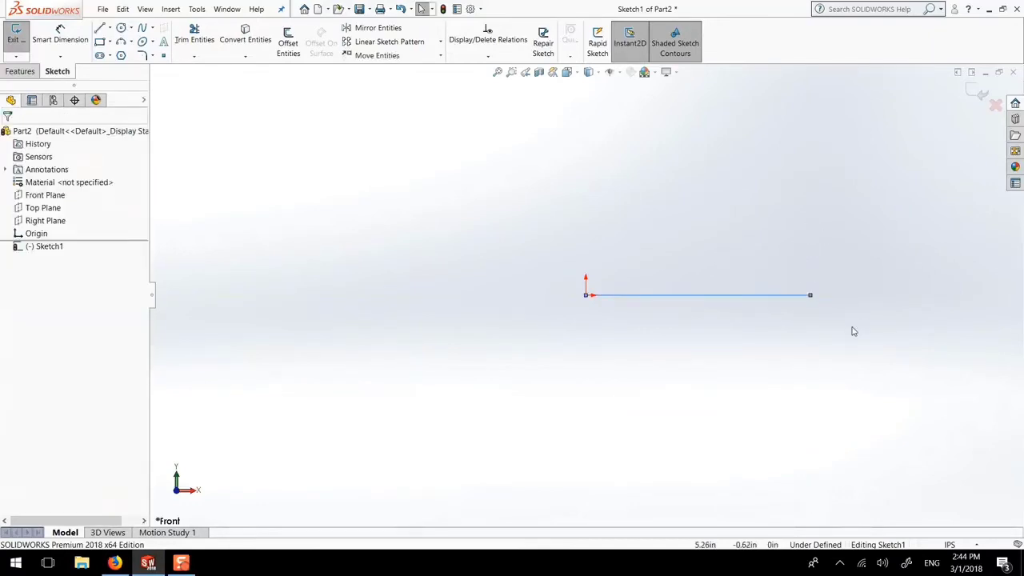
key(f)
scroll(756, 315, down, 2)
scroll(753, 313, up, 1)
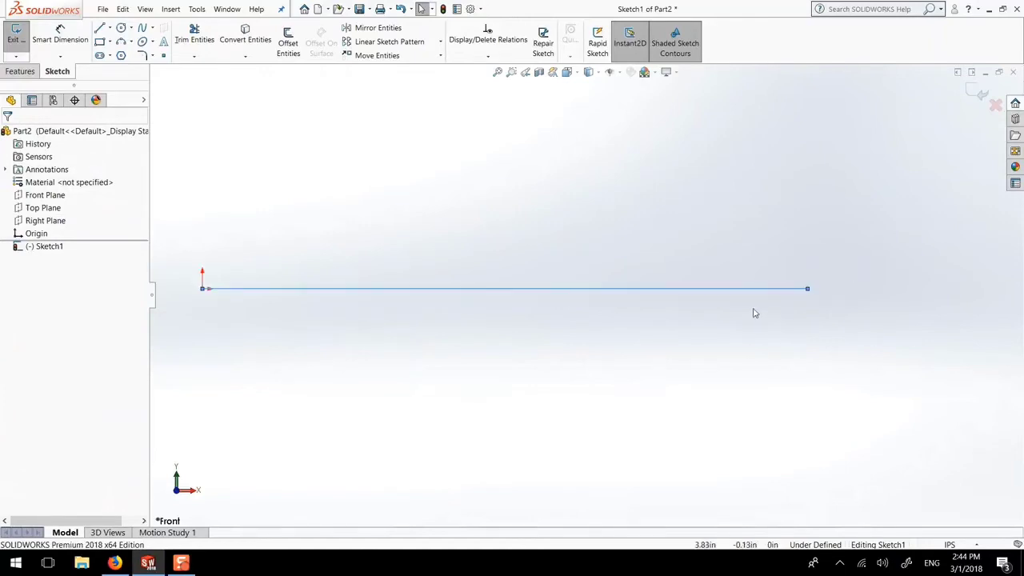
key(z)
Dimension the horizontal line to a length of 90
click(60, 36)
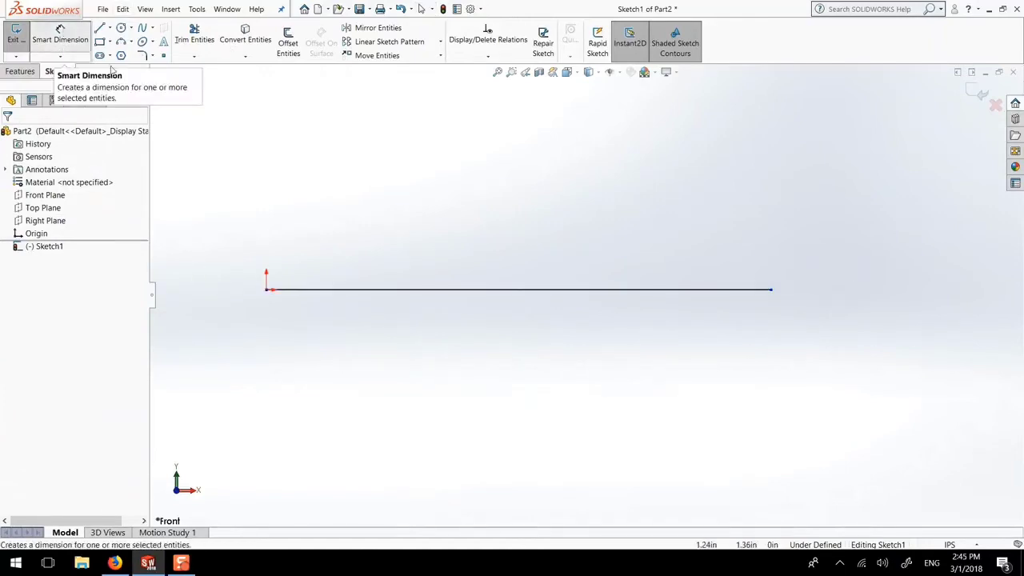
click(406, 292)
click(484, 341)
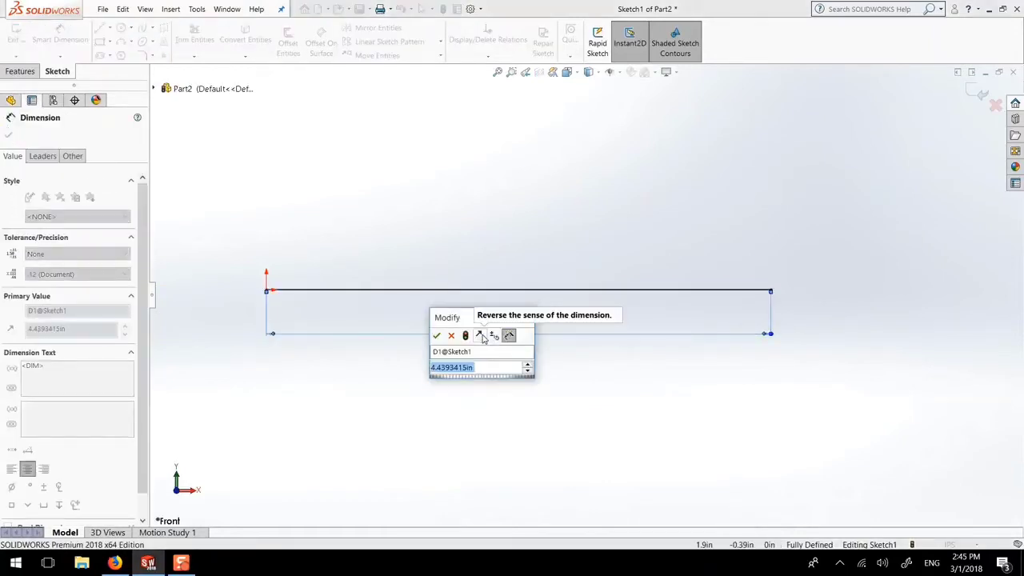
text(90)
key(Return)
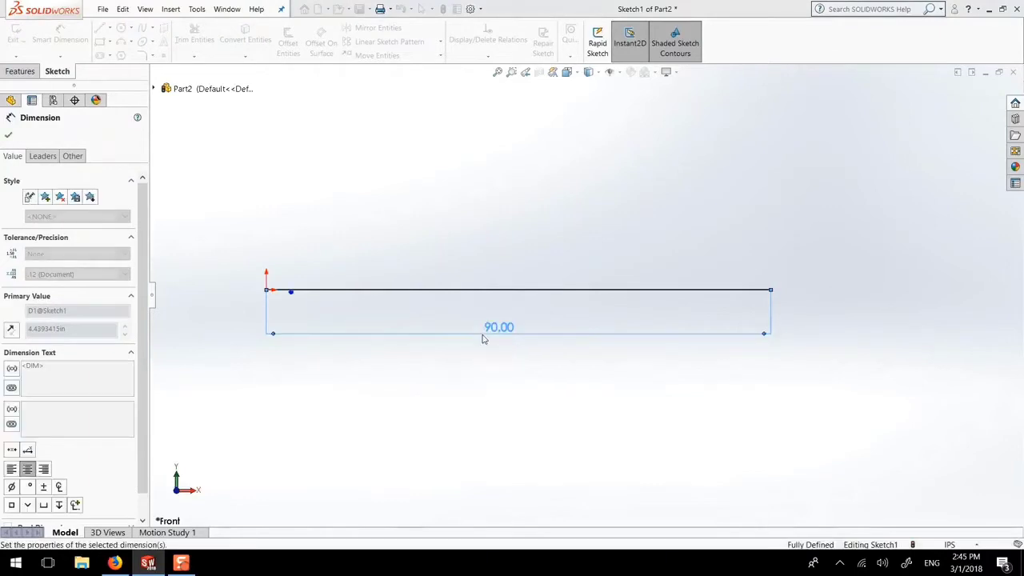
click(8, 138)
click(949, 545)
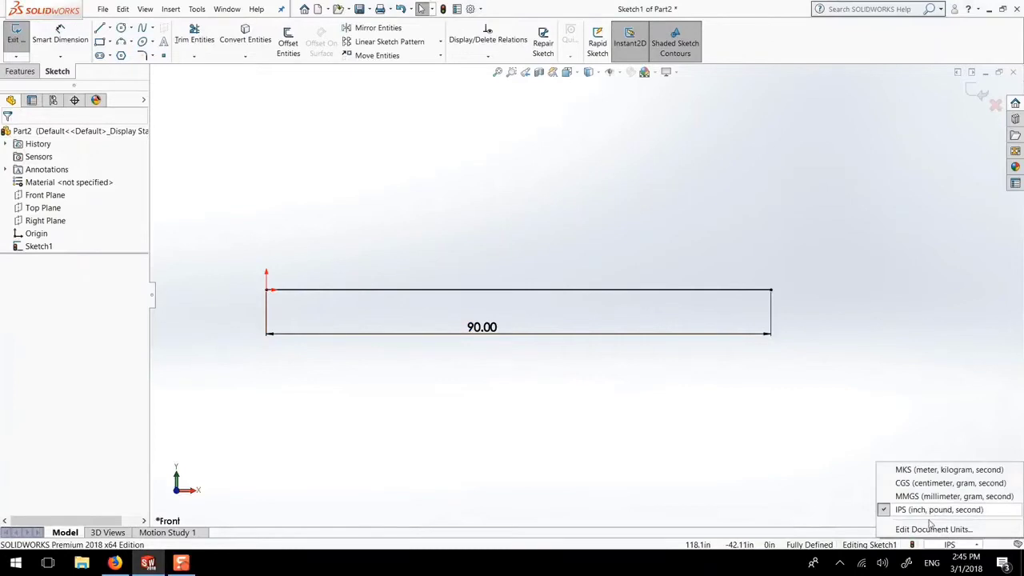
Set length precision to three decimals (.123) and switch document units to CGS
click(933, 528)
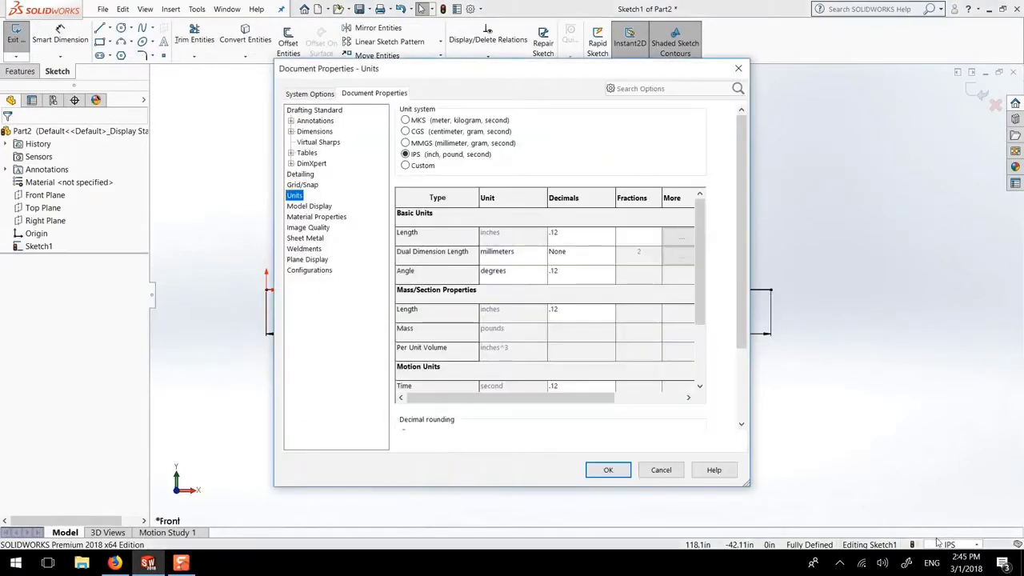
click(565, 237)
click(611, 233)
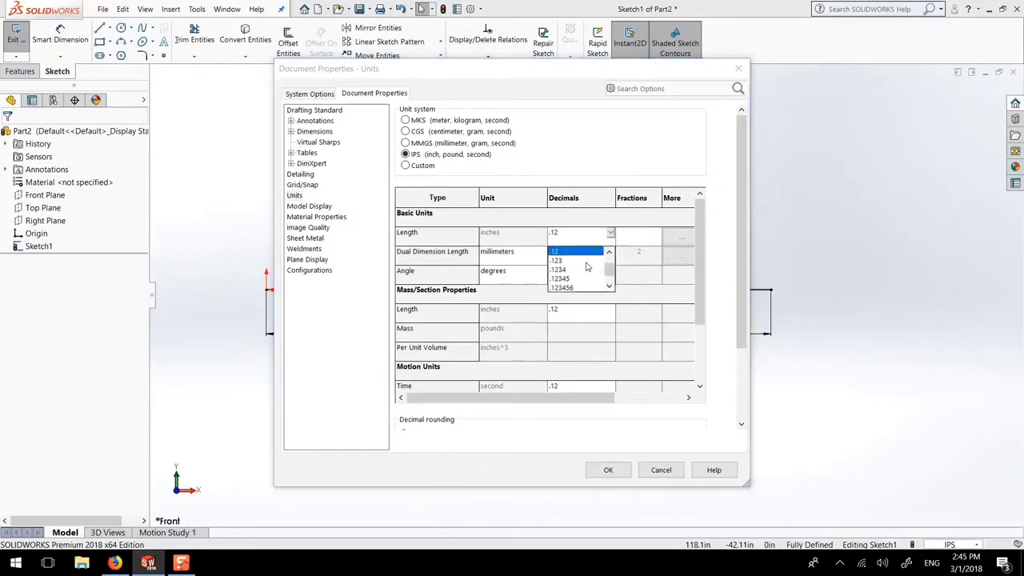
click(573, 261)
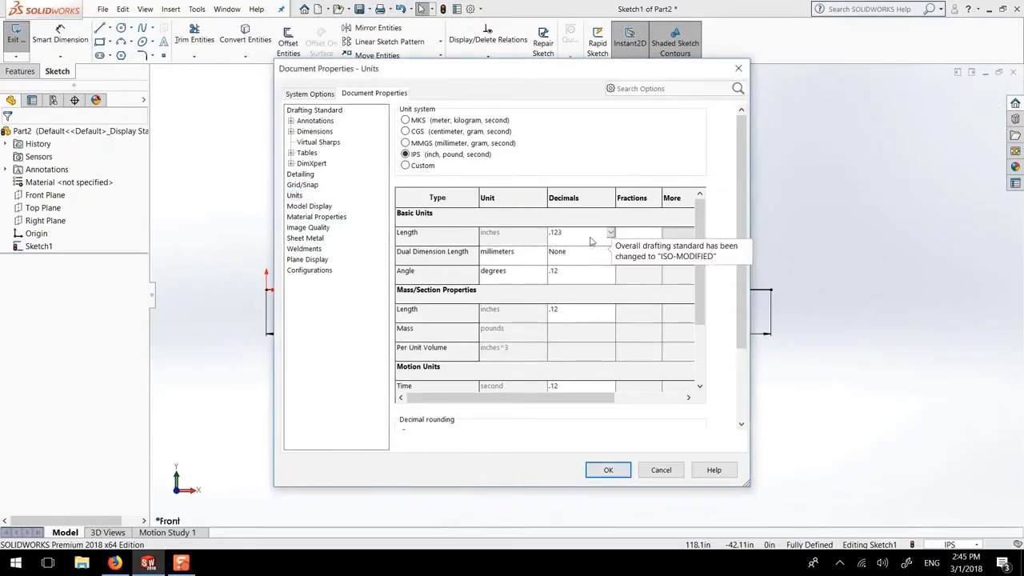
click(608, 470)
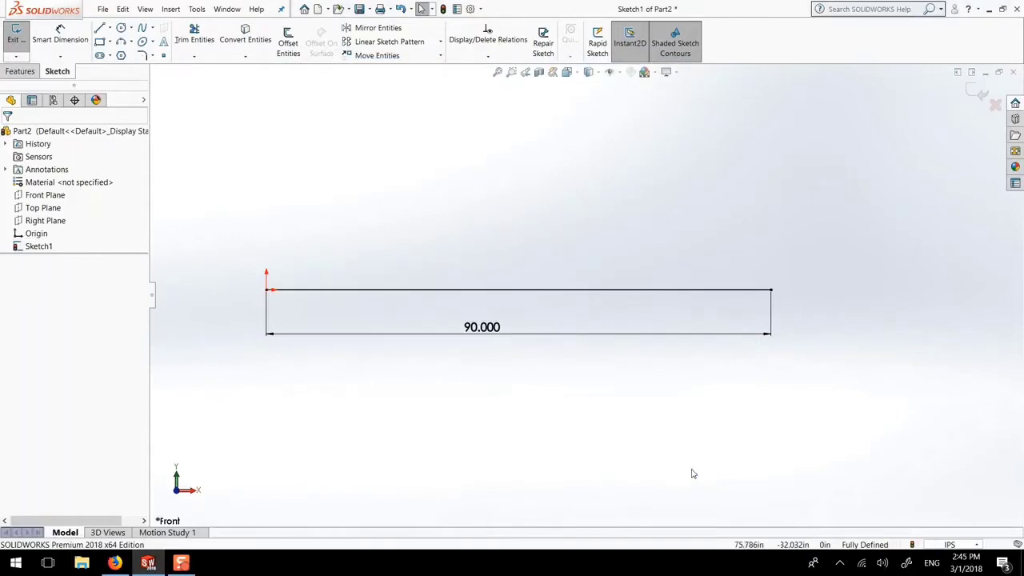
click(968, 545)
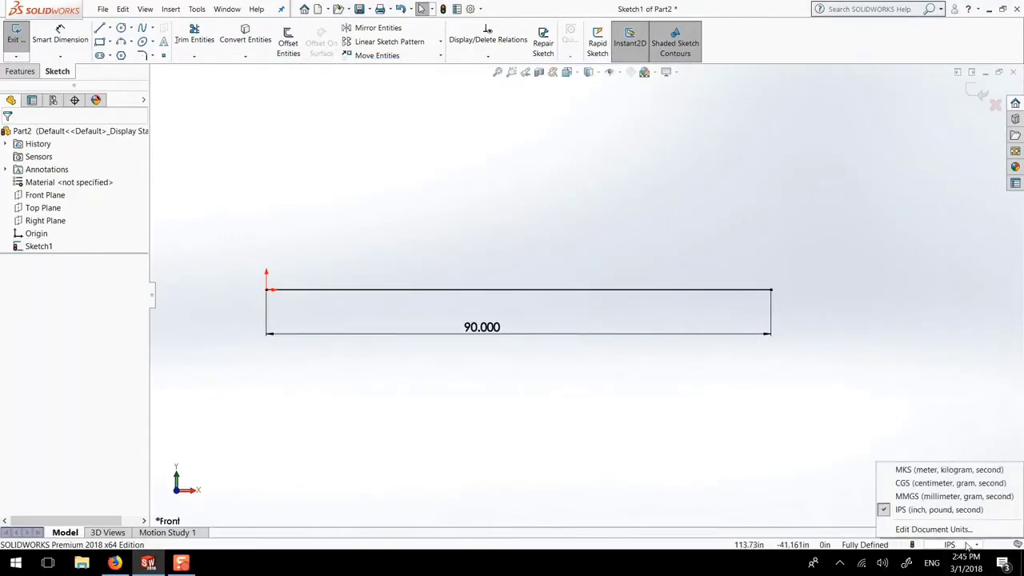
click(938, 484)
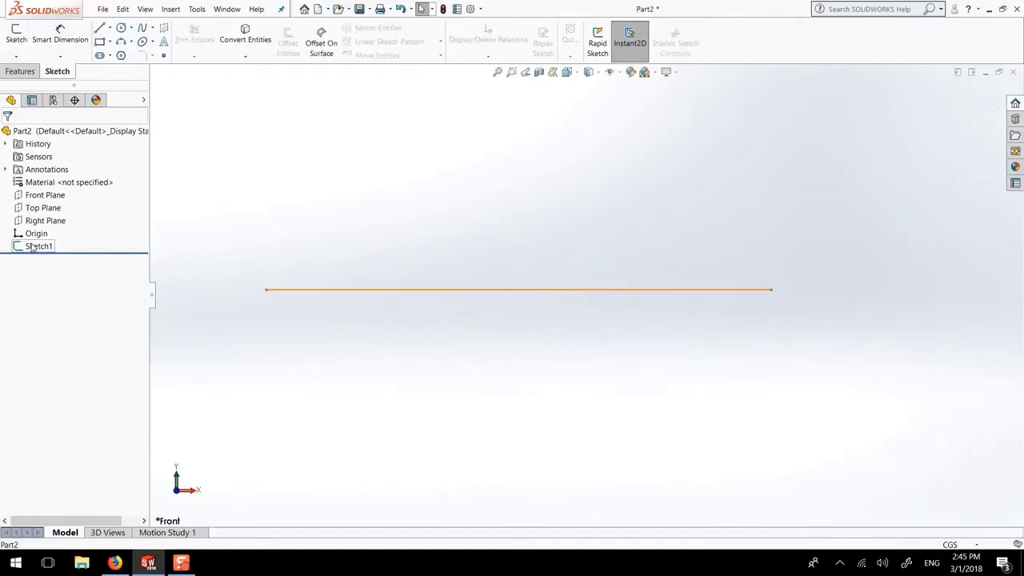
Reopen Sketch1 and change the 228.600 line dimension back to 90
click(36, 247)
click(40, 222)
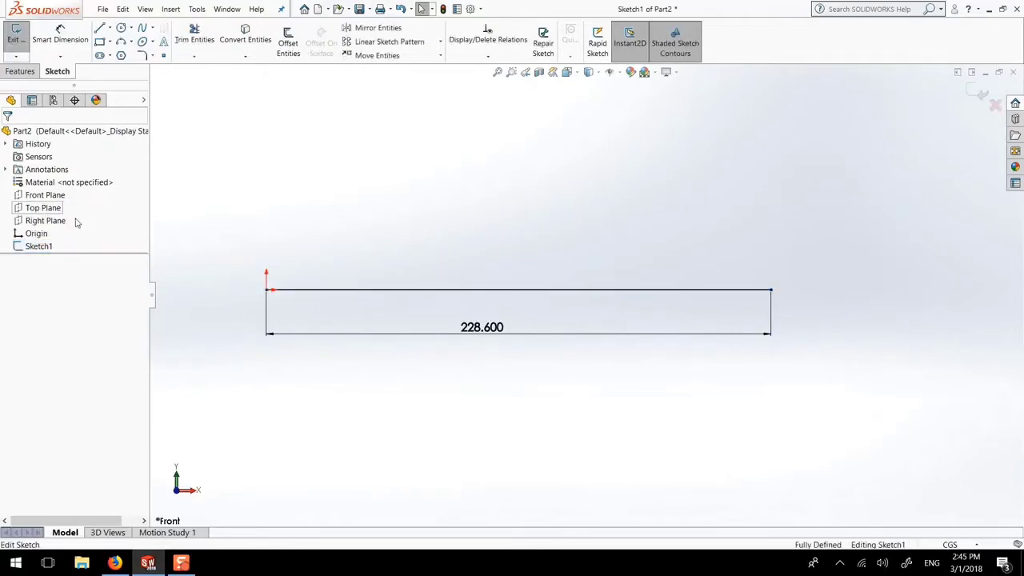
click(483, 334)
double_click(483, 328)
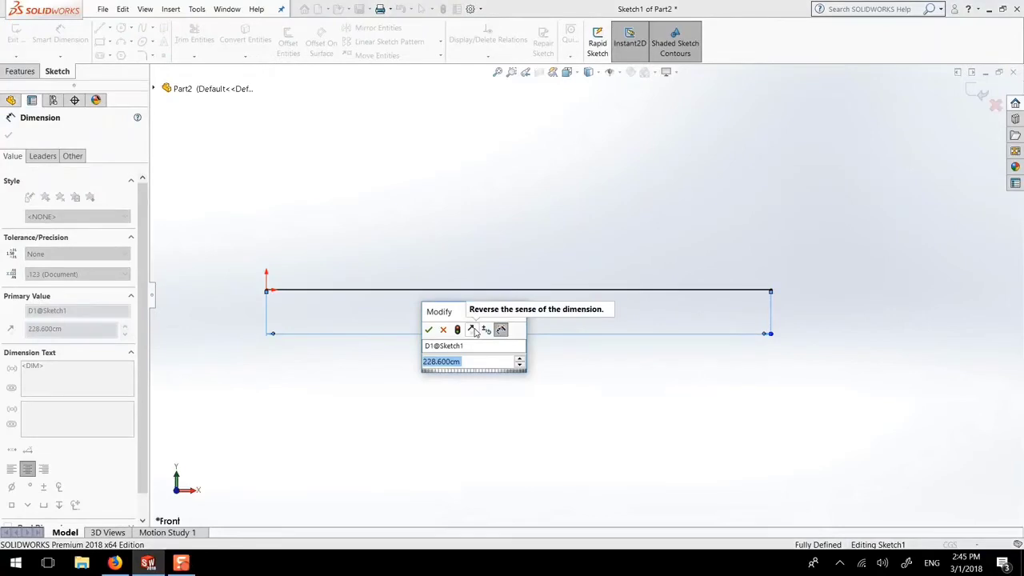
text(90)
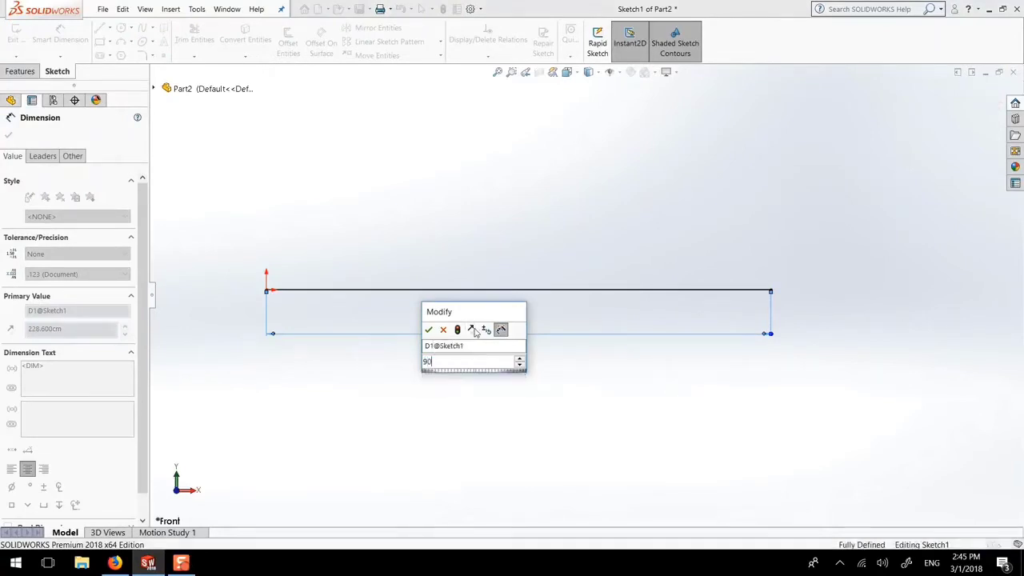
key(Return)
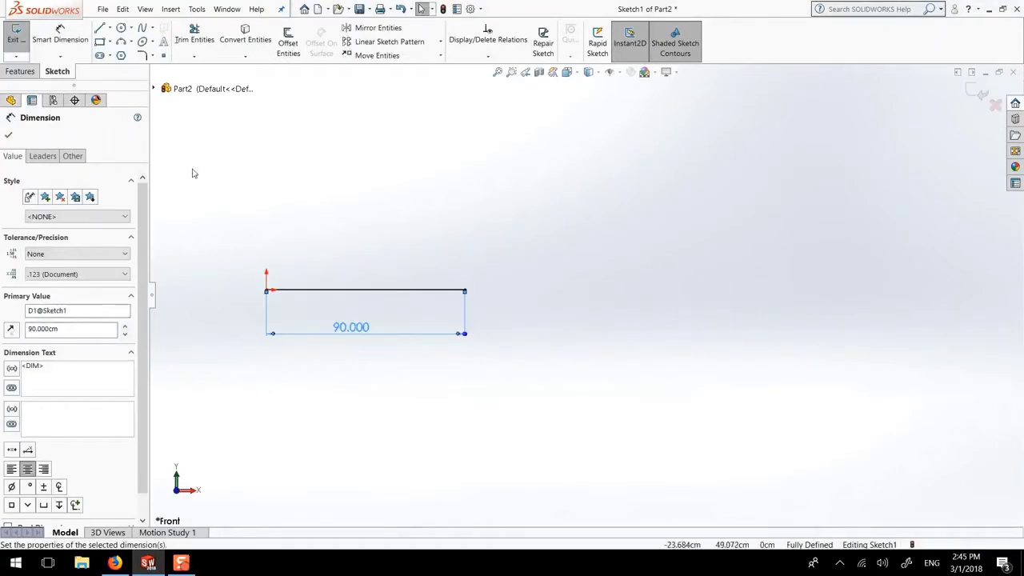
click(8, 138)
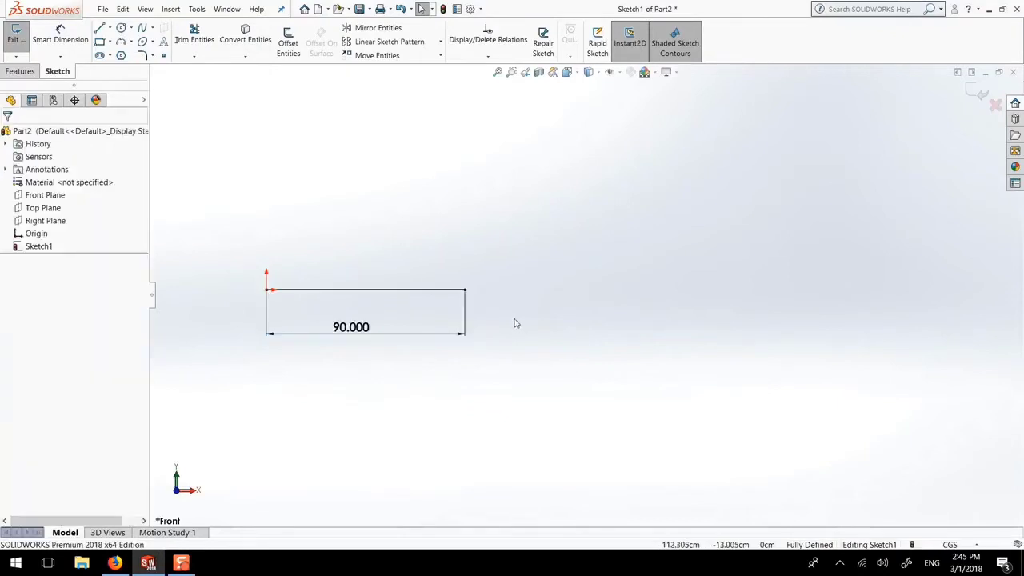
Zoom and pan so the 90.000 base line sits enlarged in the middle of the view
key(f)
scroll(407, 267, up, 2)
scroll(410, 269, down, 2)
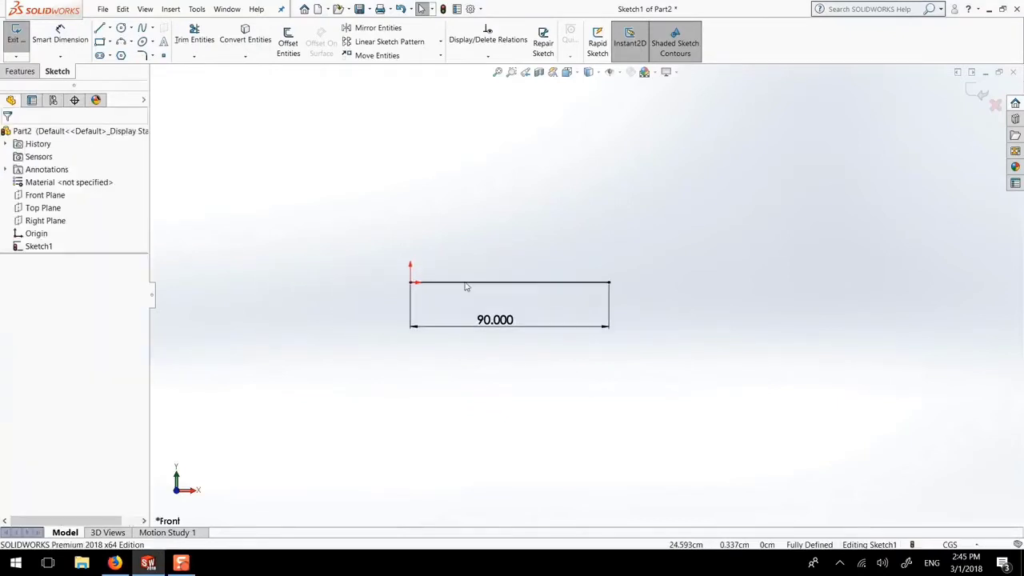
scroll(472, 287, down, 1)
scroll(503, 290, up, 4)
scroll(503, 288, down, 1)
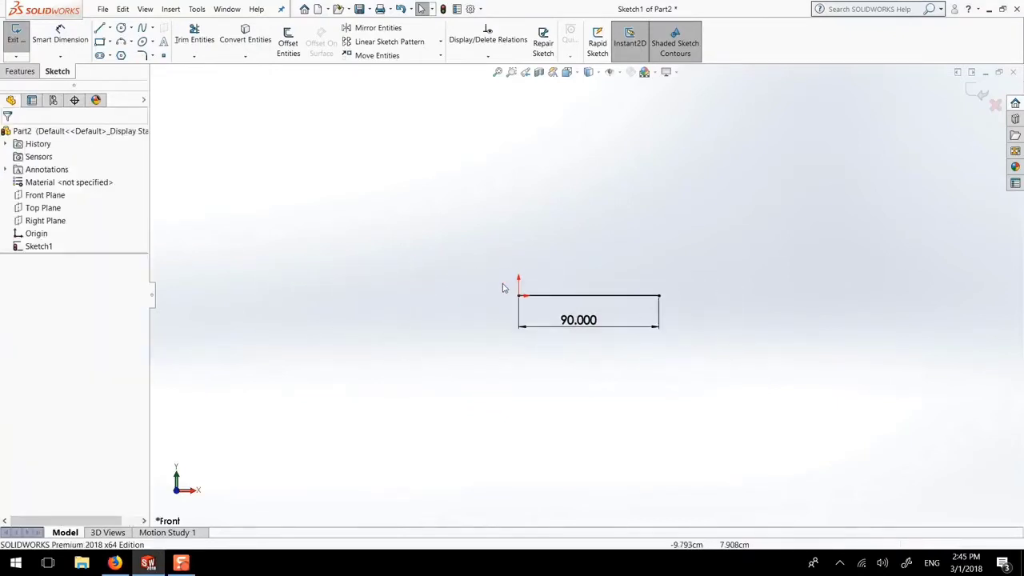
scroll(446, 325, down, 2)
scroll(674, 303, up, 4)
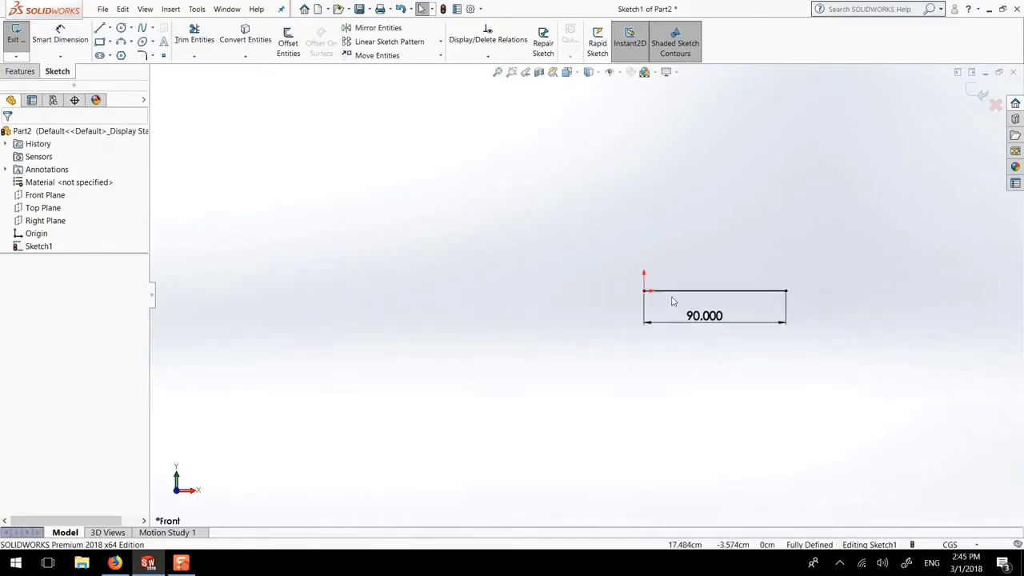
scroll(796, 297, down, 5)
scroll(695, 274, up, 1)
scroll(696, 279, up, 3)
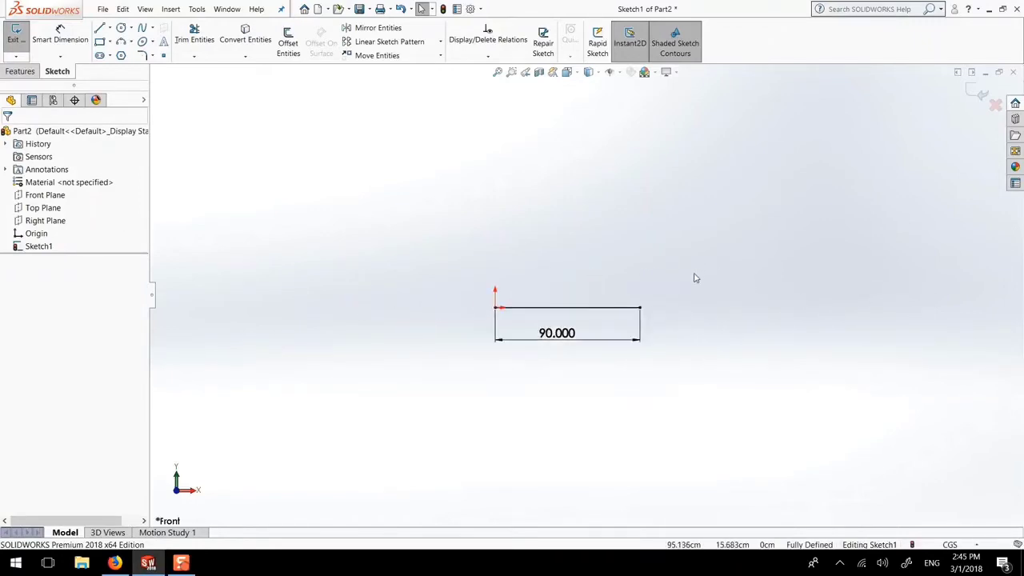
scroll(695, 278, down, 4)
scroll(665, 280, up, 2)
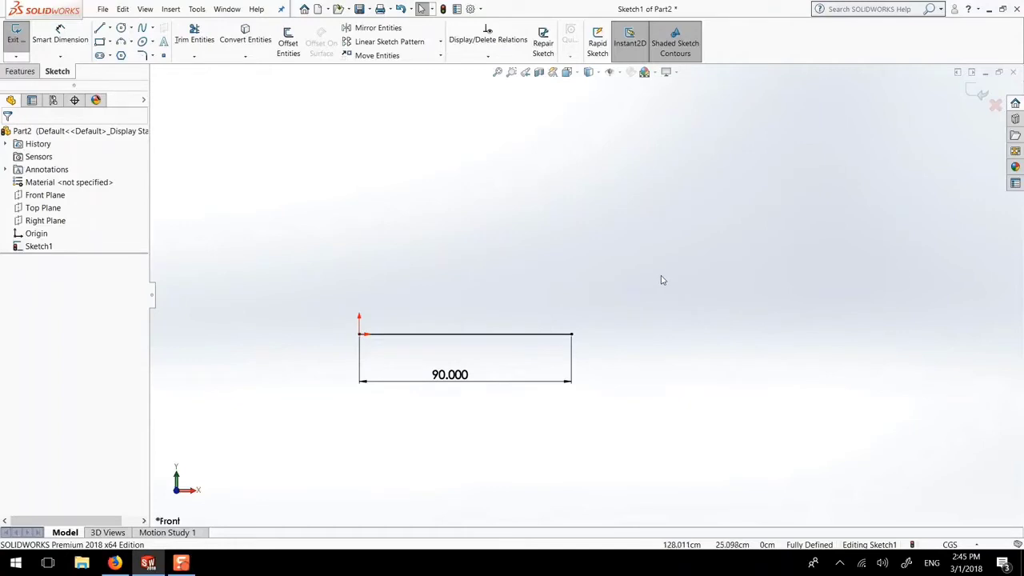
scroll(645, 274, down, 1)
scroll(576, 280, up, 2)
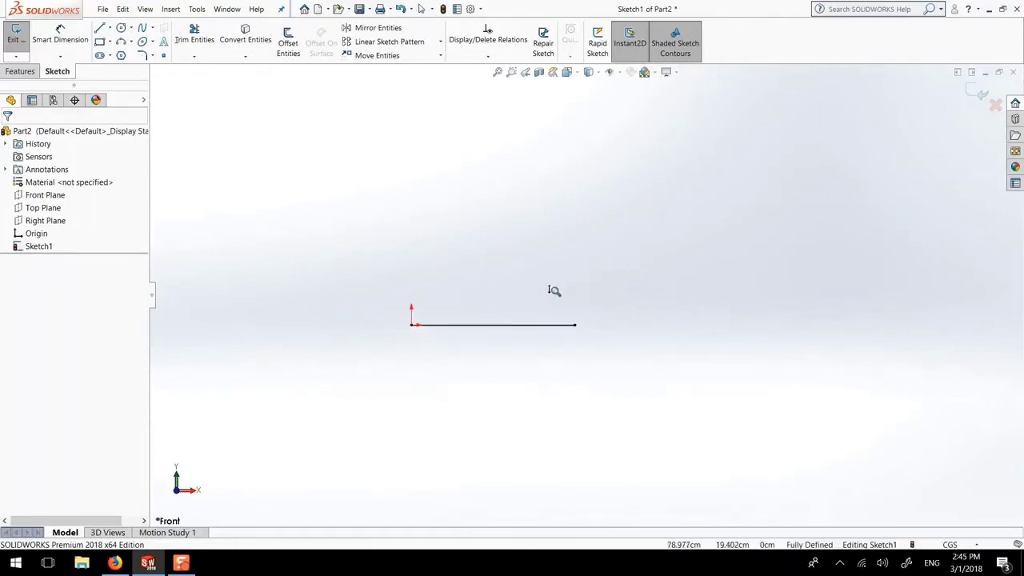
ctrl+middle_drag(559, 300, 483, 288)
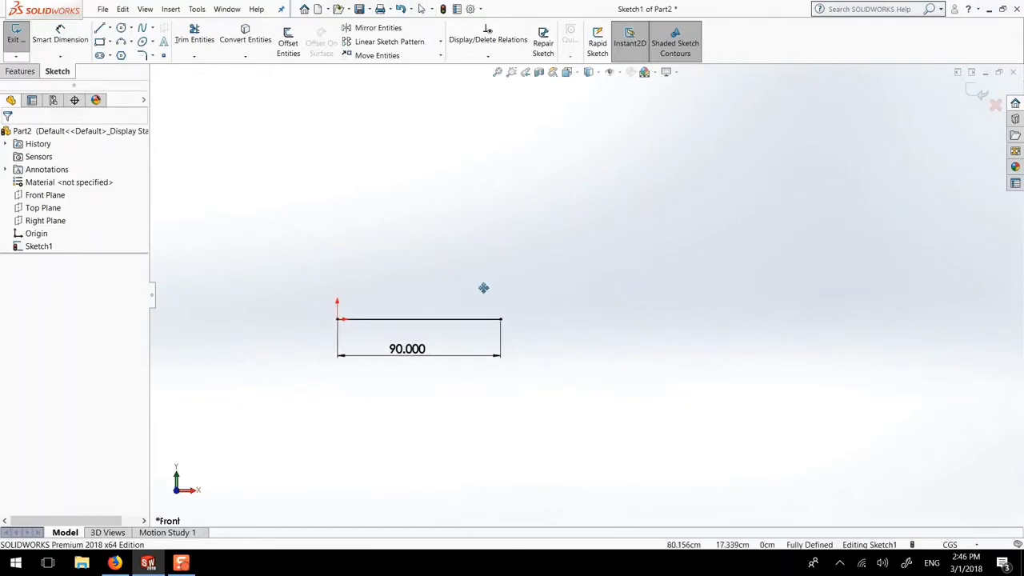
mouse_move(384, 276)
ctrl+middle_down()
mouse_move(396, 306)
mouse_move(729, 347)
mouse_move(816, 181)
mouse_move(312, 192)
mouse_move(528, 285)
ctrl+middle_up()
scroll(574, 316, up, 2)
scroll(572, 318, down, 6)
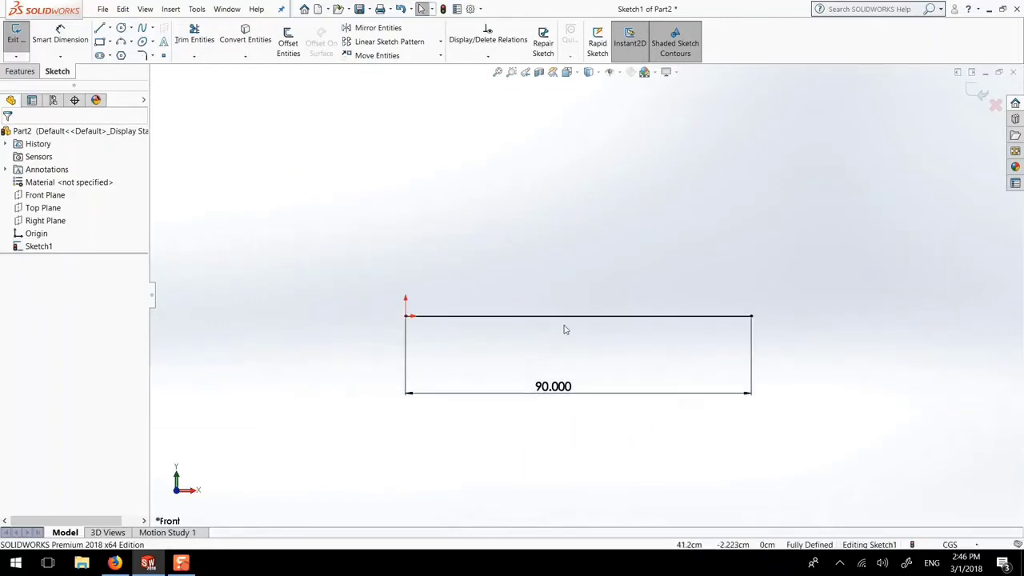
key(l)
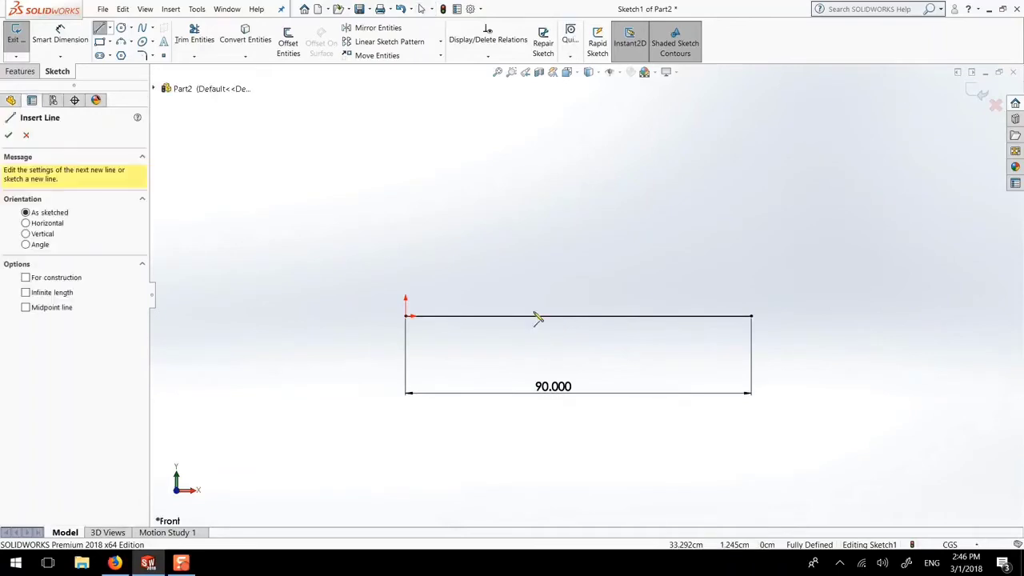
Draw a vertical line up from the base line's left end, dimensioned 70
click(407, 317)
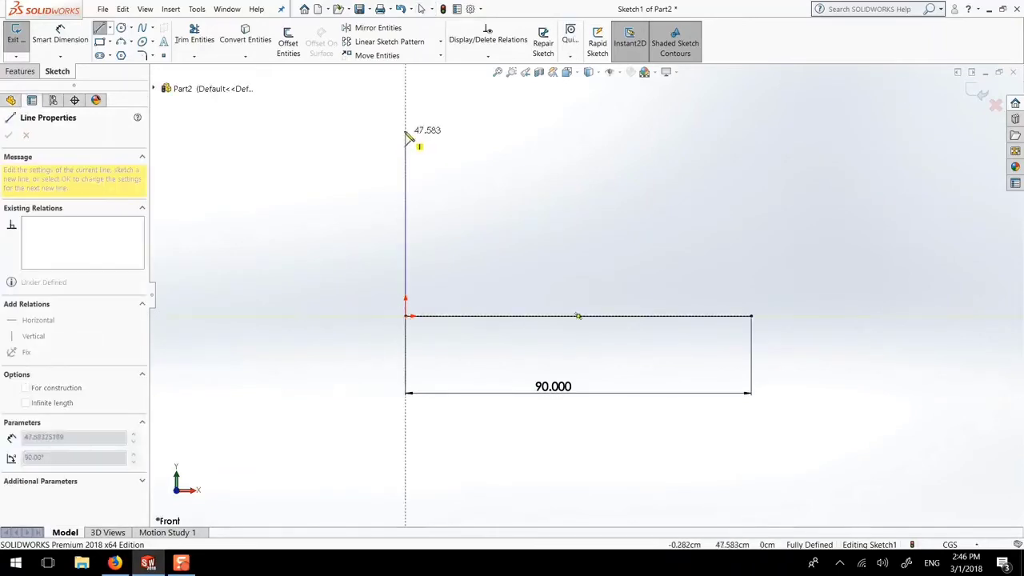
key(Escape)
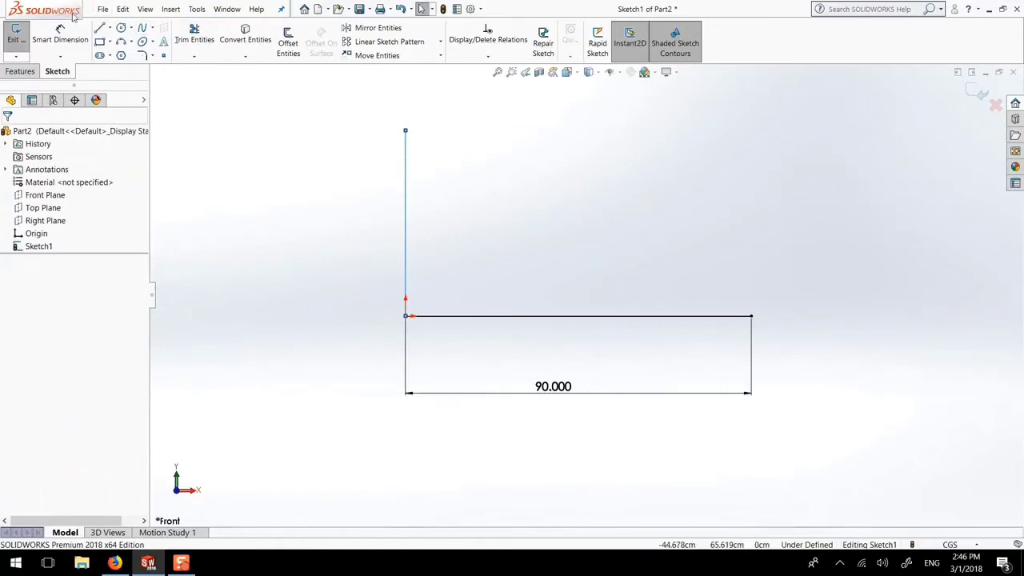
key(d)
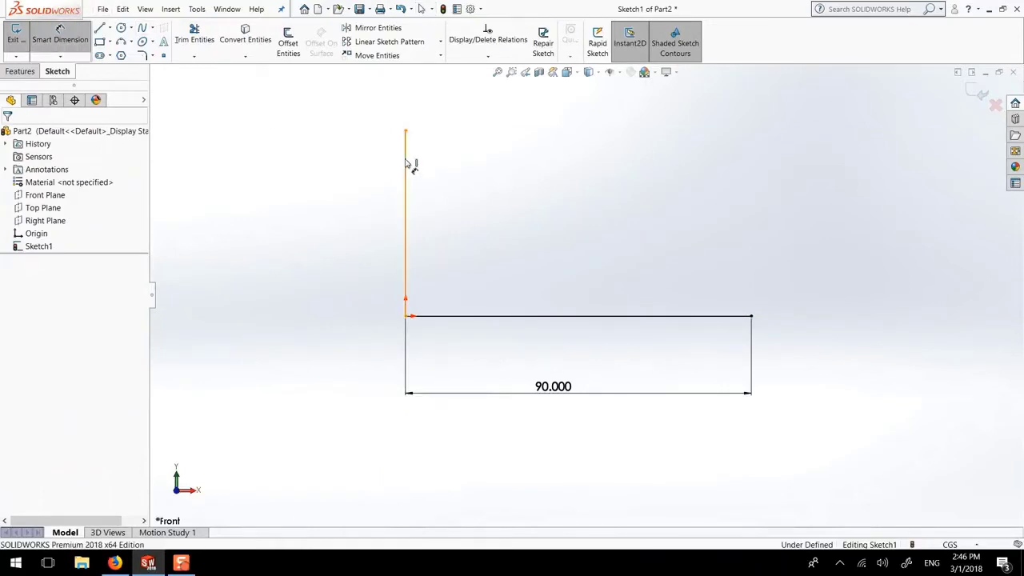
click(406, 168)
click(361, 193)
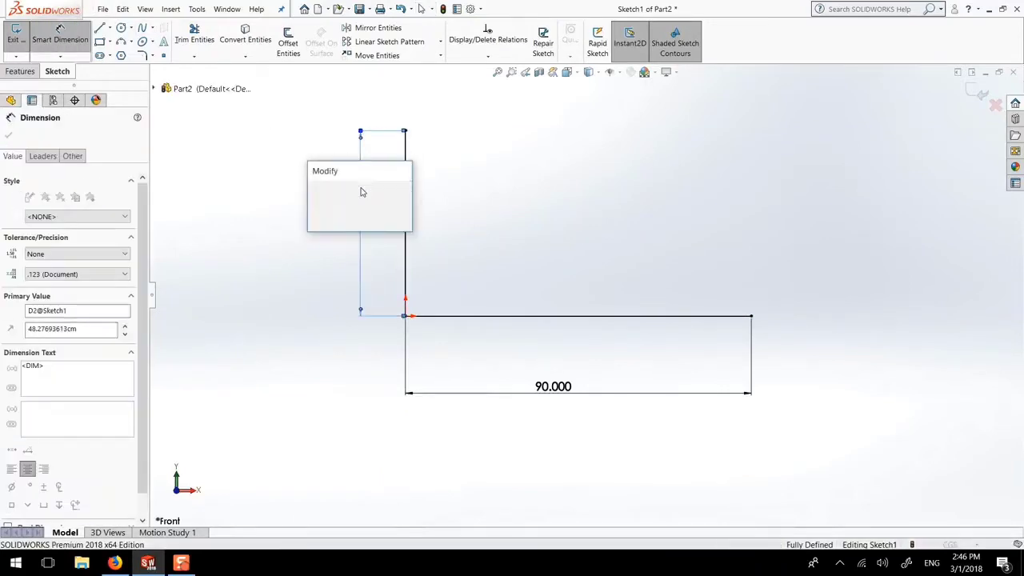
key(Return)
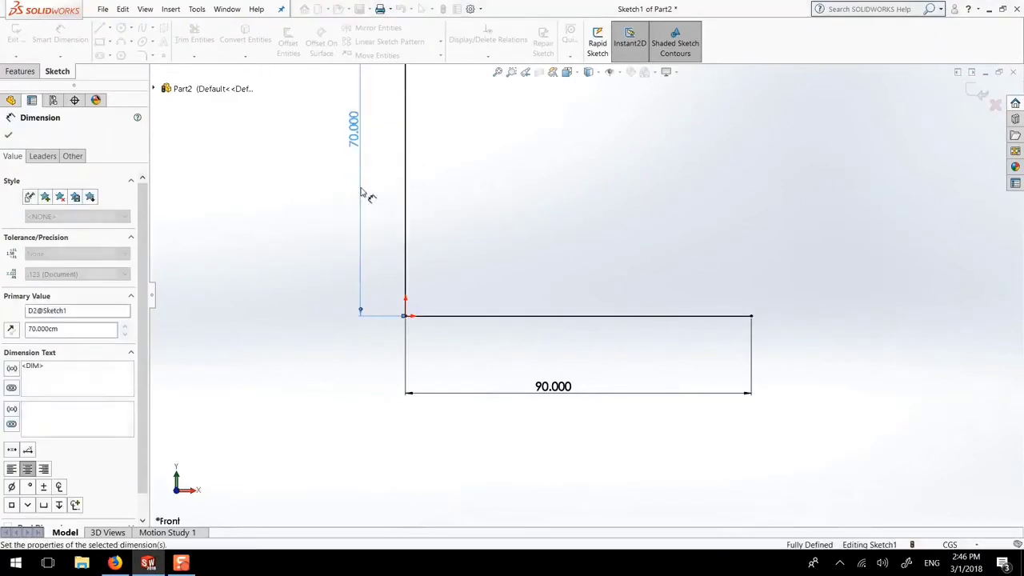
click(6, 136)
key(Escape)
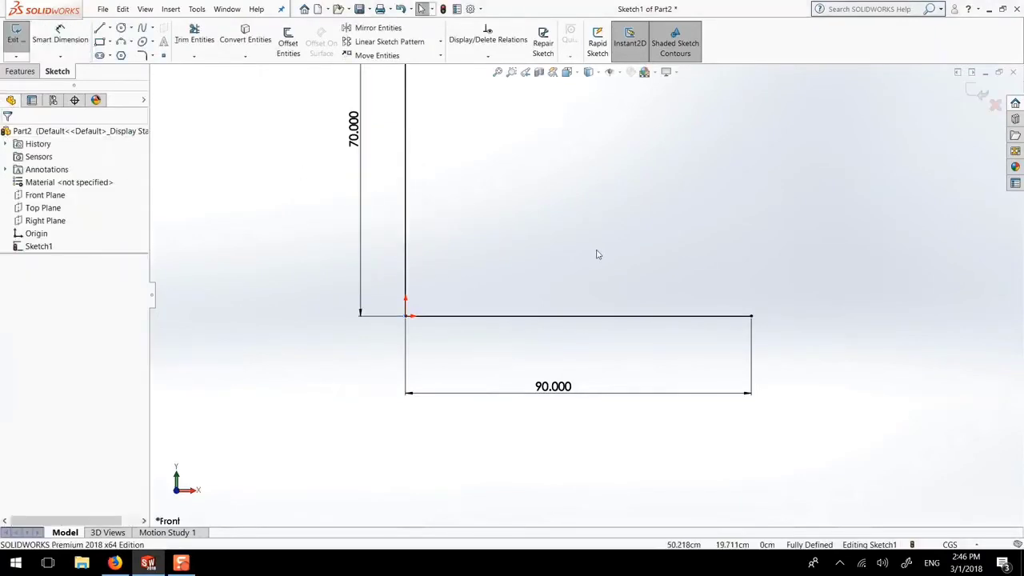
key(f)
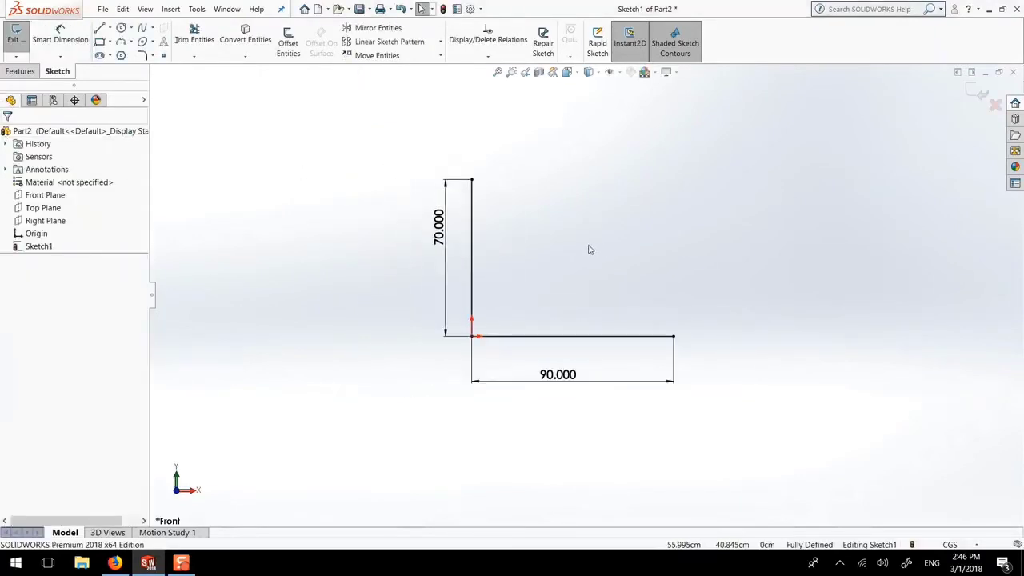
Draw a short horizontal line right from the vertical line's top and set its length to 20
key(l)
click(472, 180)
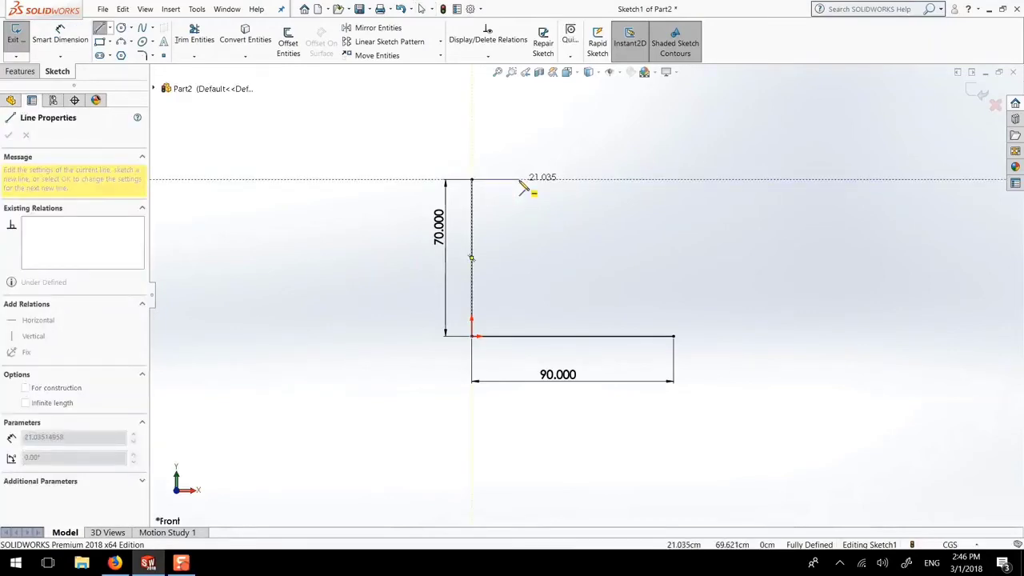
click(519, 179)
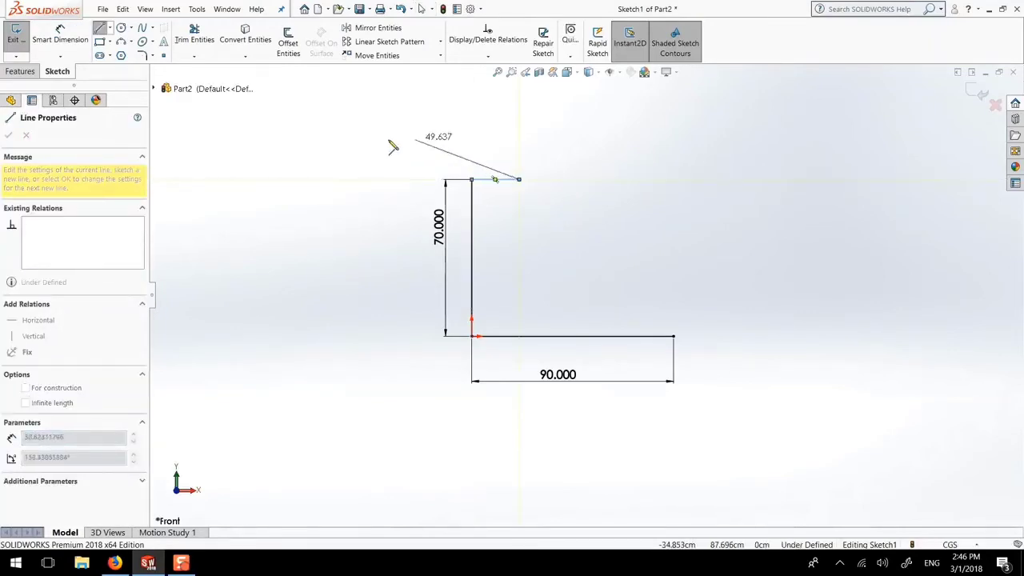
key(Escape)
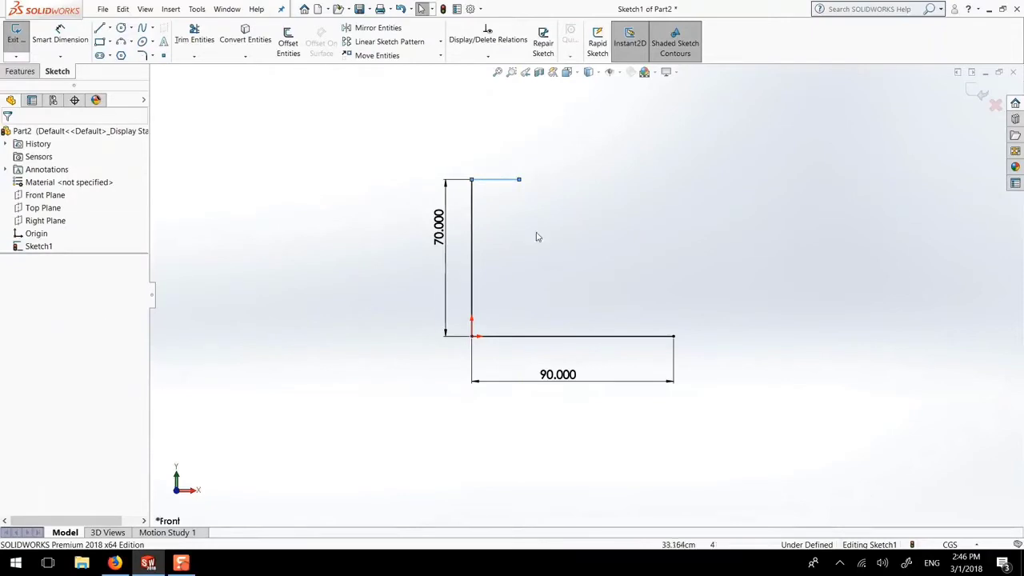
click(500, 183)
double_click(44, 386)
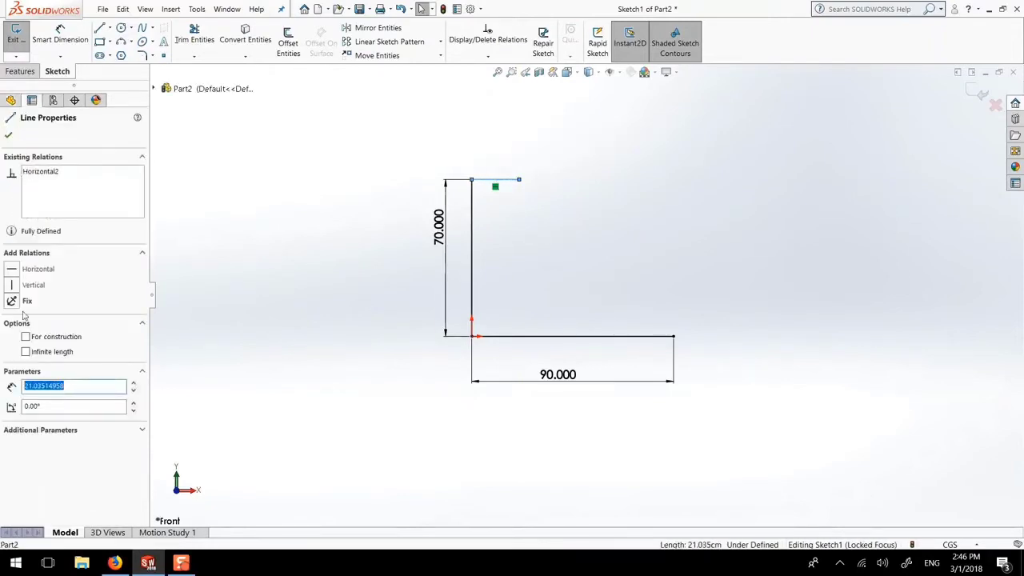
text(20.000)
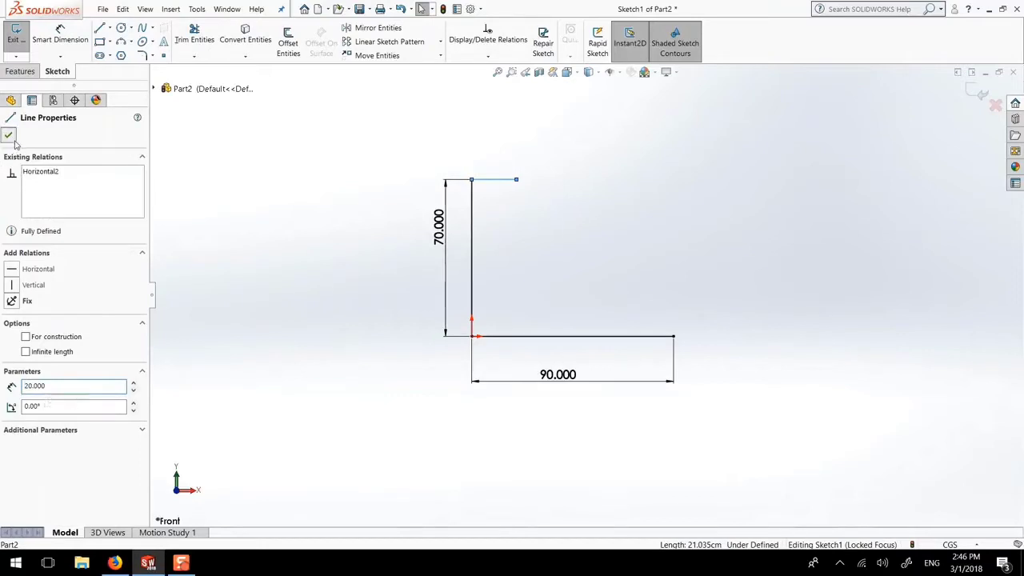
click(8, 135)
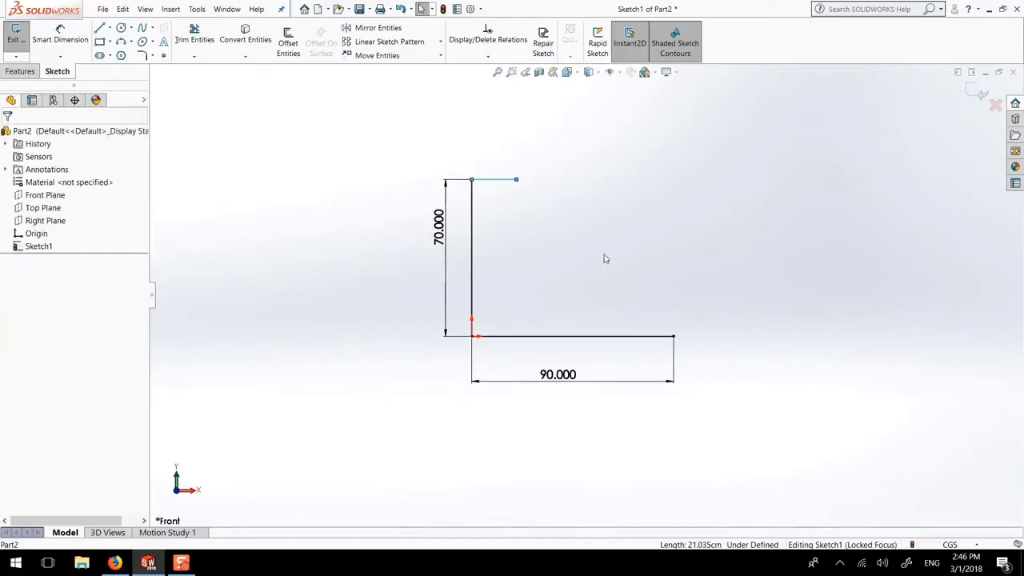
Add a 20.000 length dimension to the top horizontal line
click(62, 30)
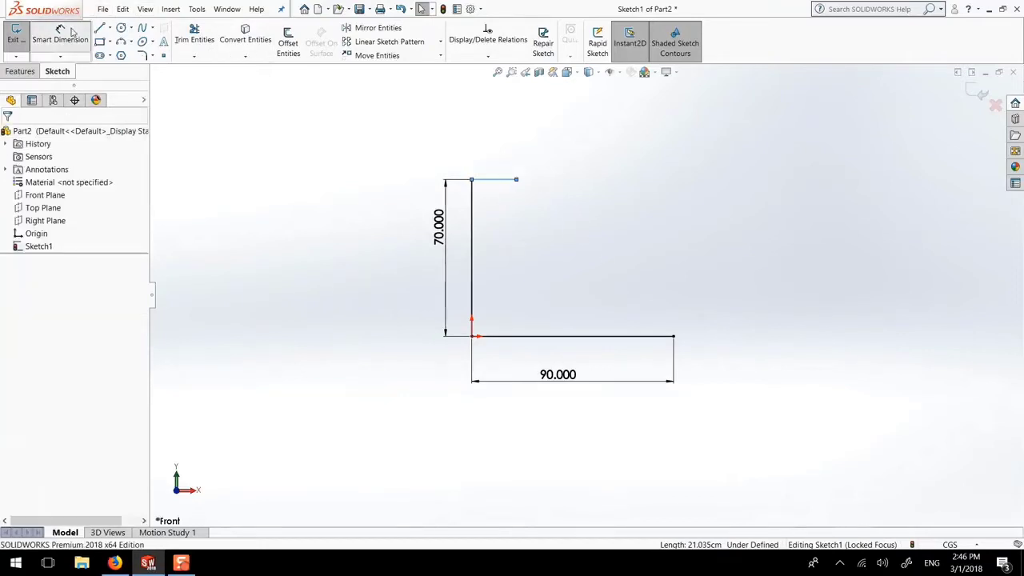
click(500, 185)
click(506, 166)
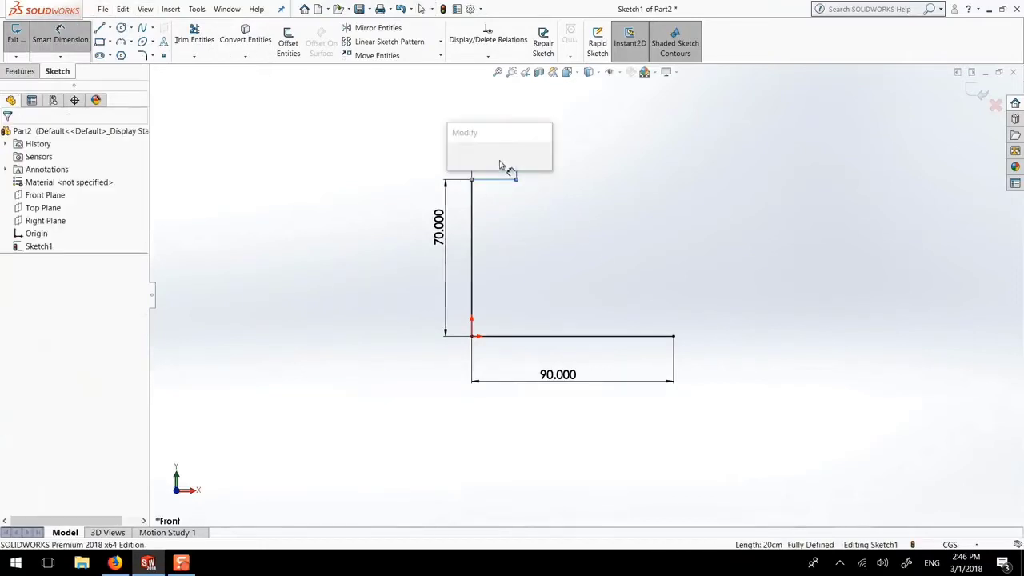
click(454, 161)
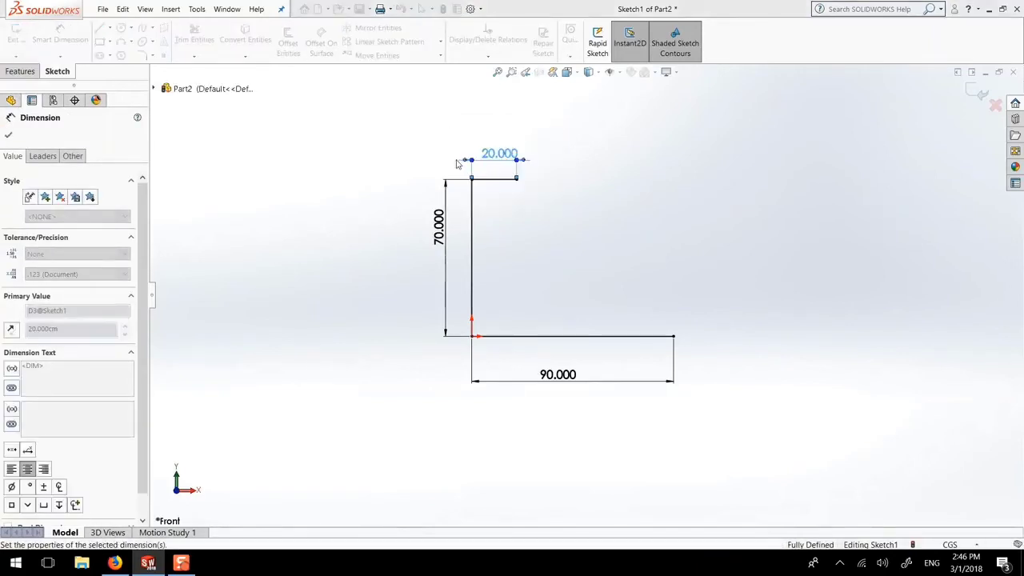
click(7, 137)
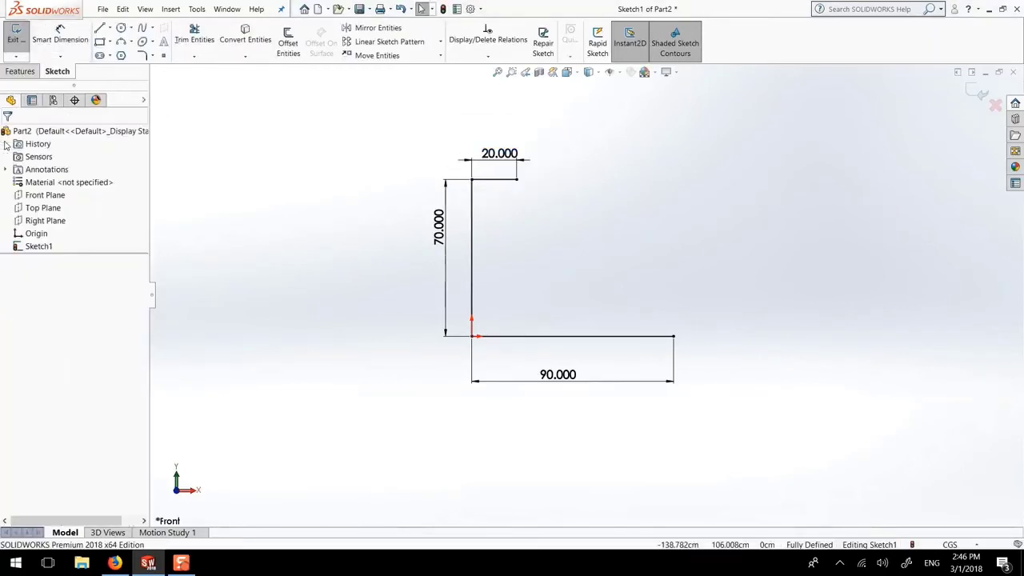
Draw a short vertical line up from the base line's right end, dimensioned 10
key(l)
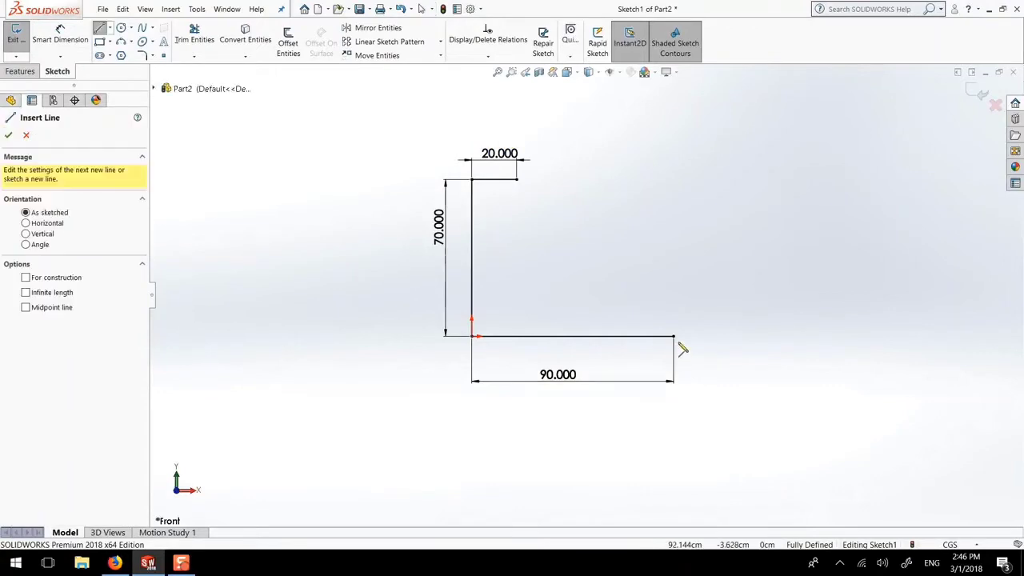
click(675, 336)
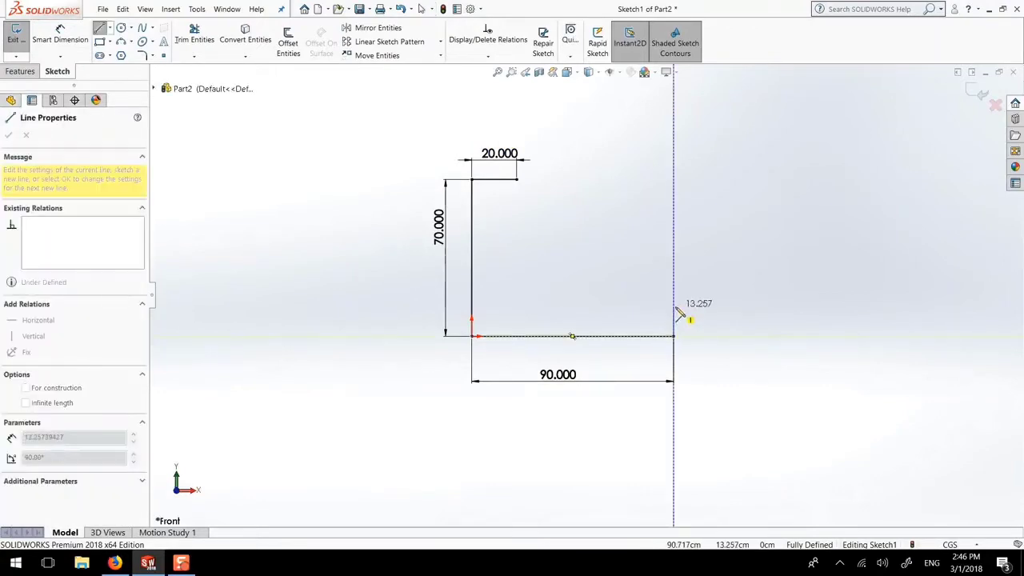
click(674, 307)
key(Escape)
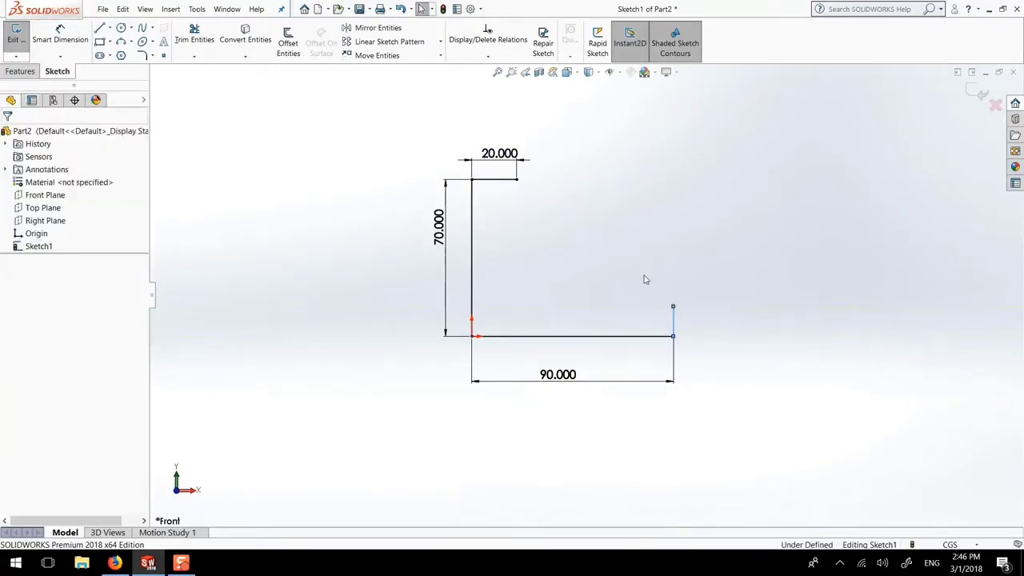
click(63, 36)
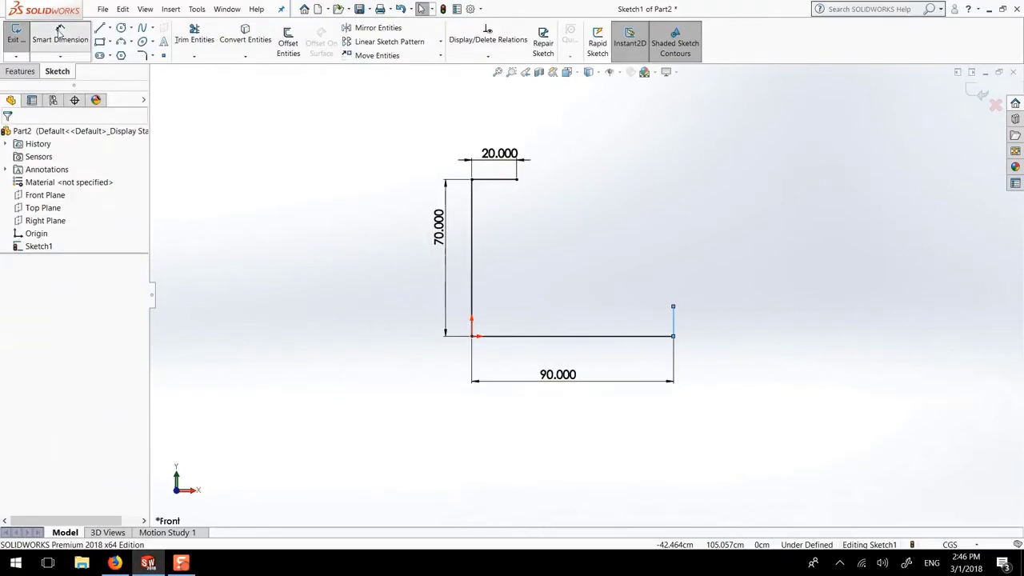
click(677, 323)
click(697, 328)
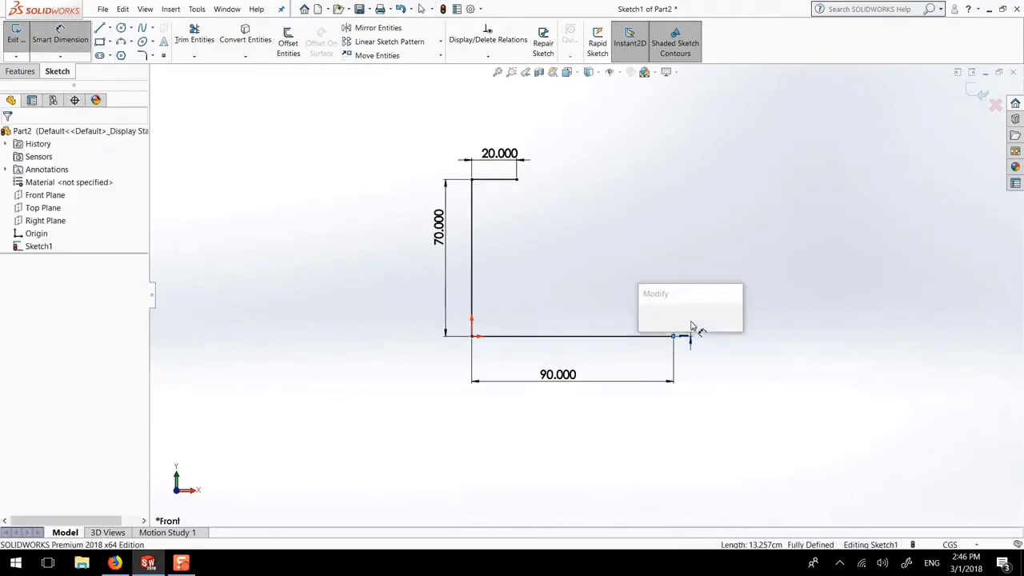
text(10)
key(Return)
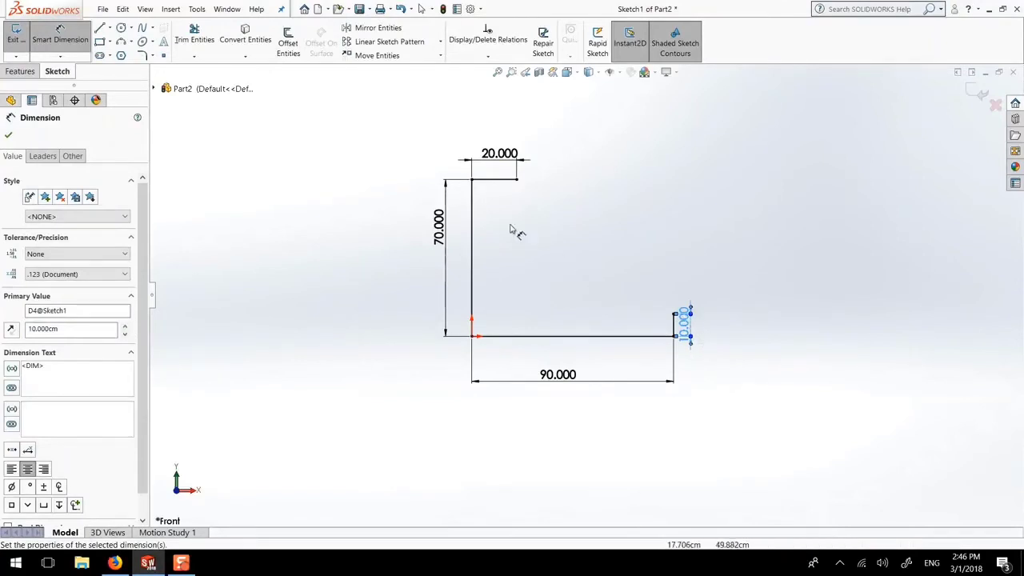
click(7, 137)
click(109, 29)
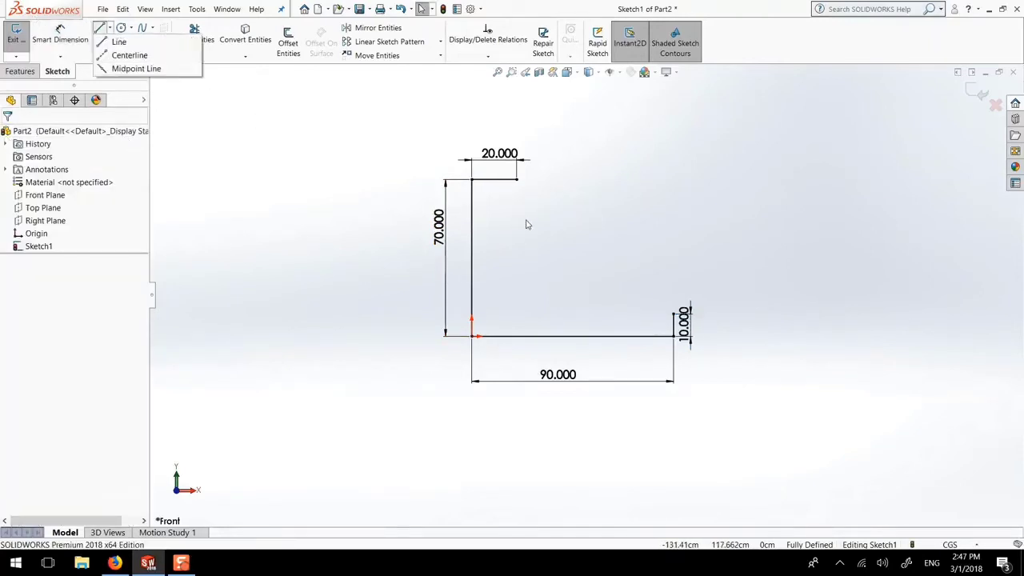
Draw a vertical line down from the top line's right end and dimension it 20
click(101, 29)
click(516, 179)
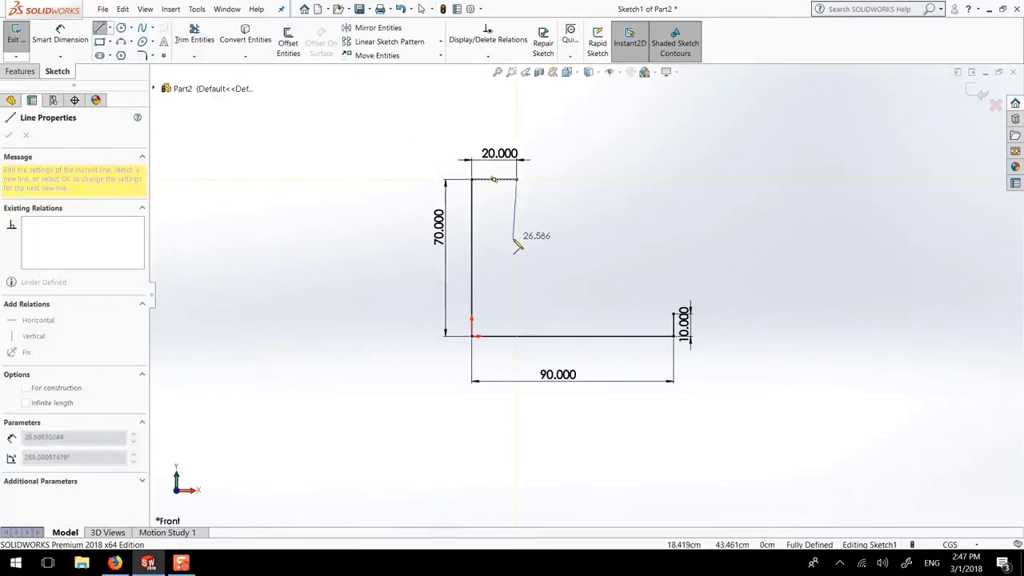
click(516, 239)
key(Escape)
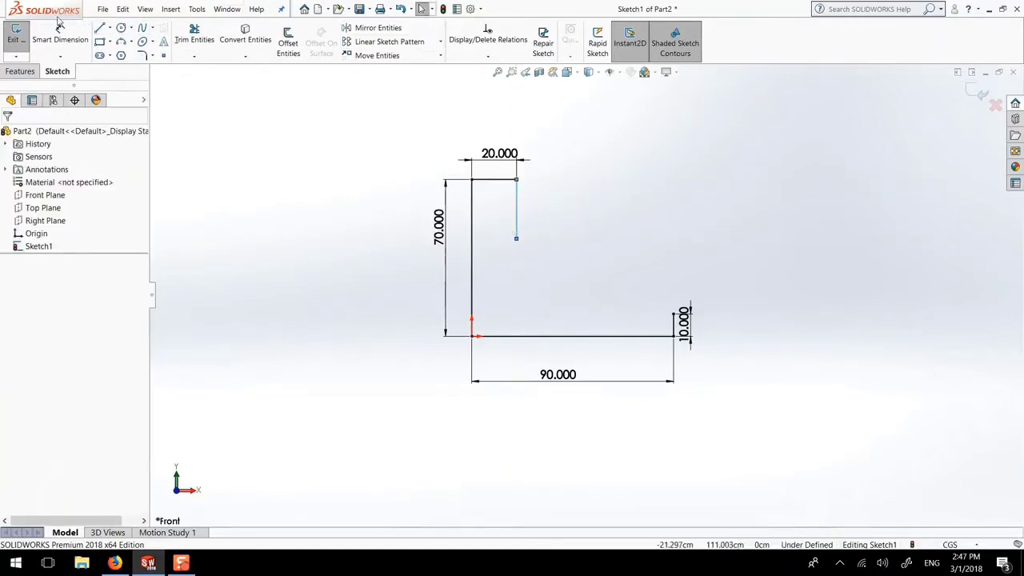
click(61, 34)
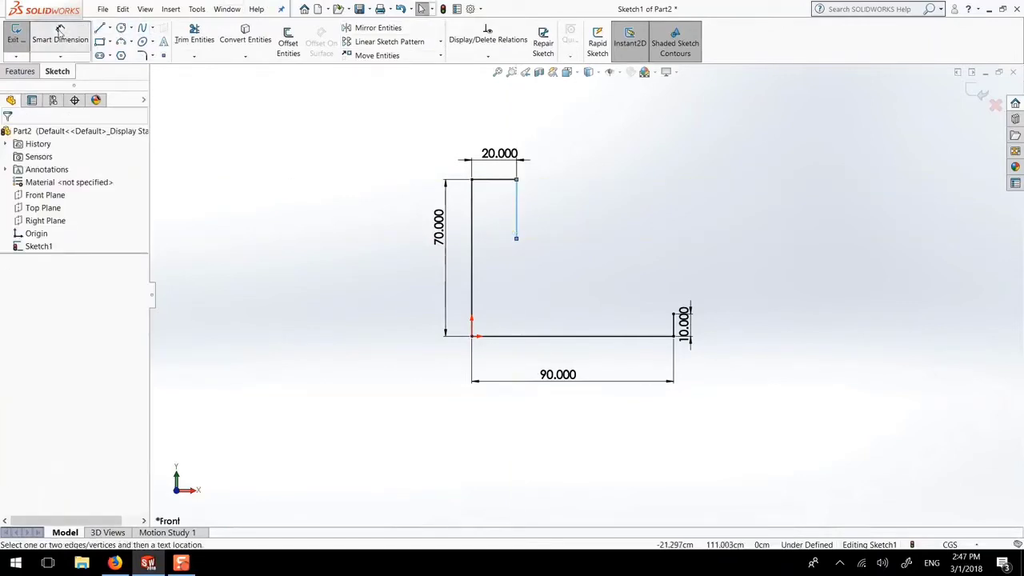
click(517, 214)
click(541, 216)
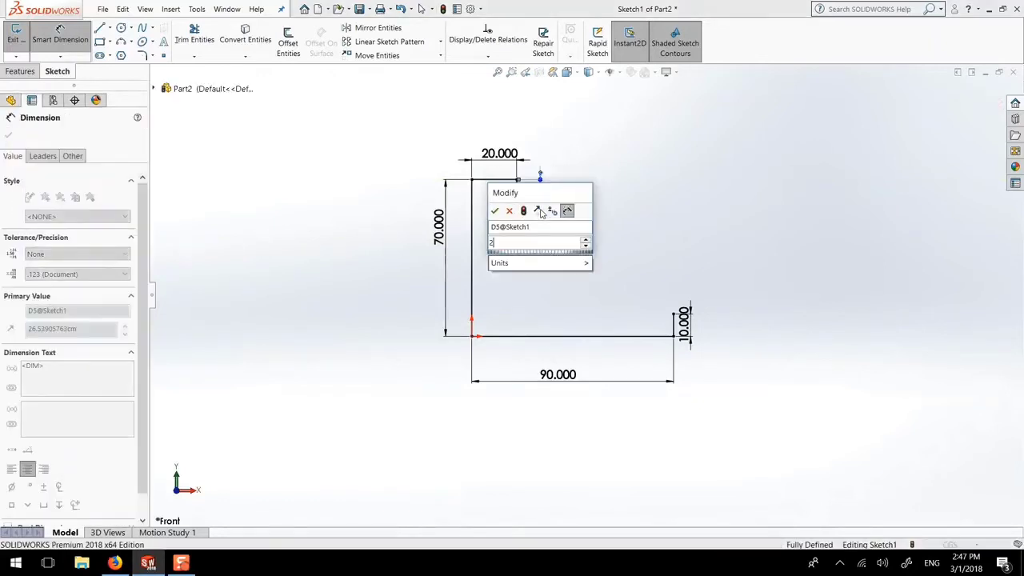
text(20)
key(Return)
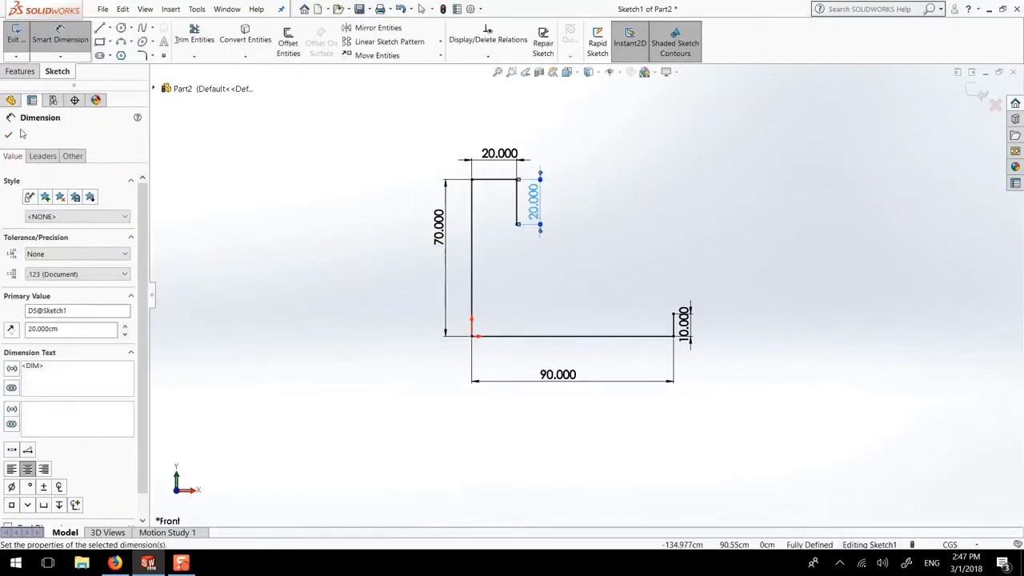
click(9, 136)
scroll(665, 299, down, 2)
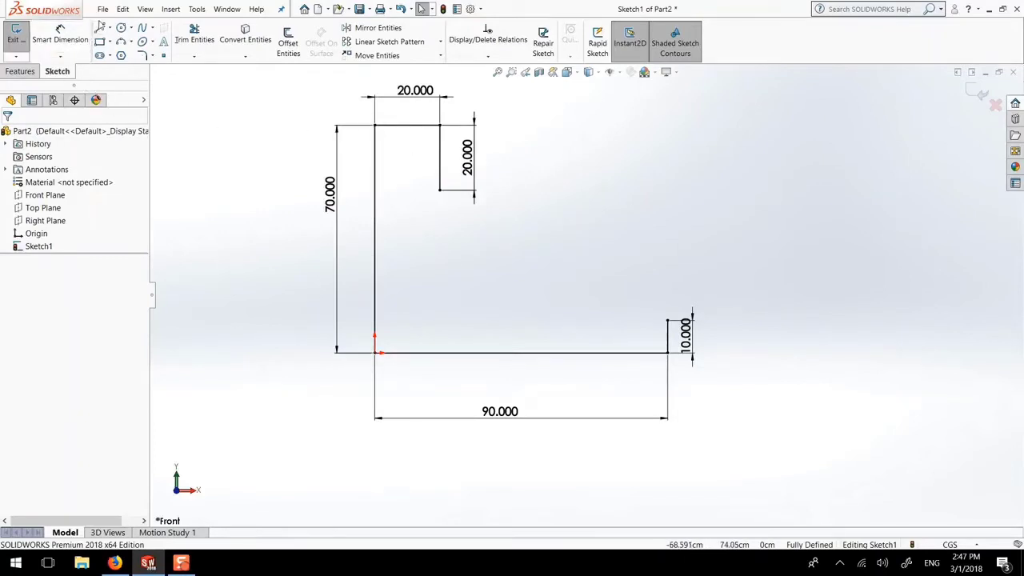
click(110, 29)
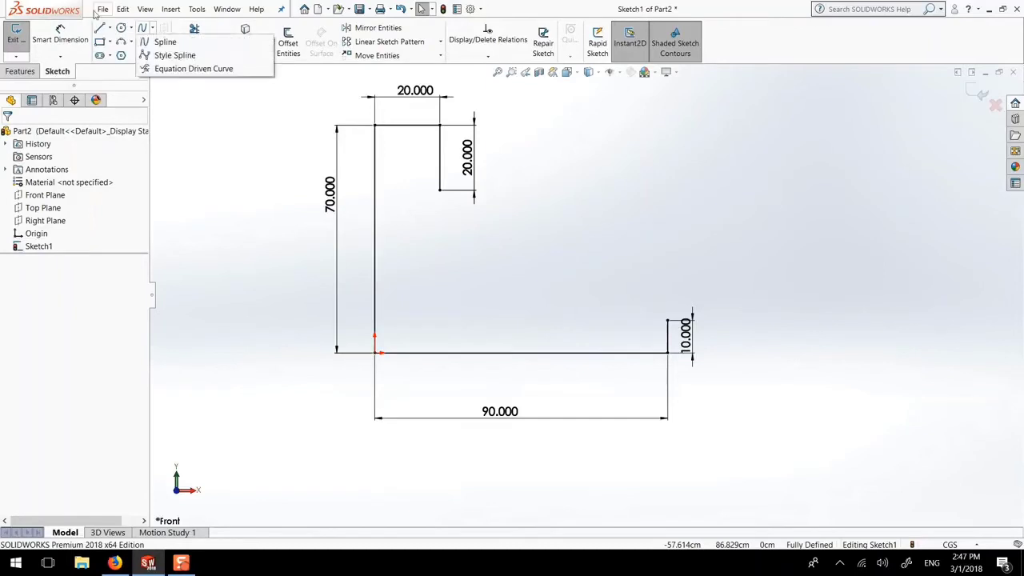
Draw a horizontal ledge left from the 10.000 edge's top, dimensioned 40 from the notch corner
click(118, 41)
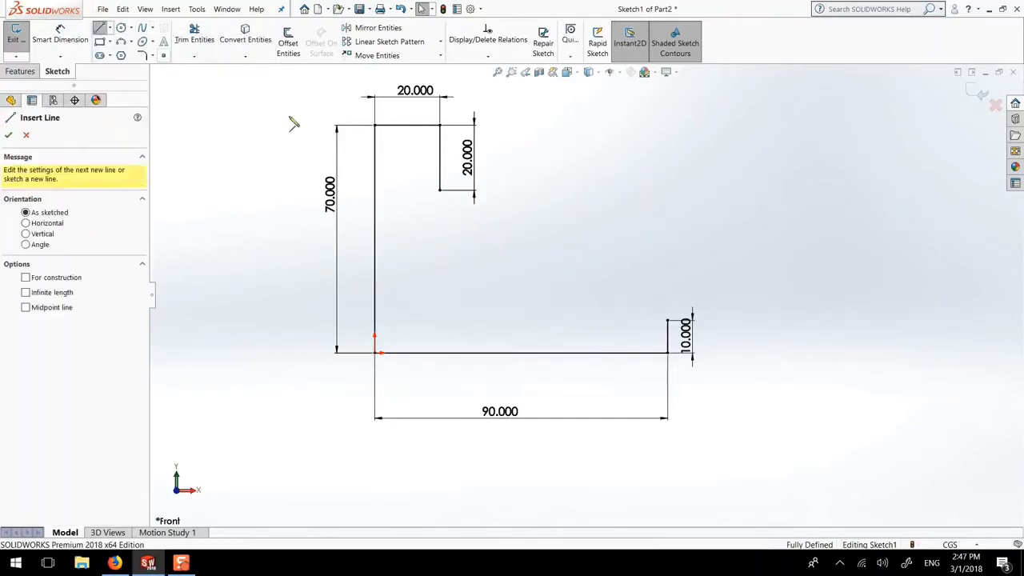
click(667, 320)
click(590, 320)
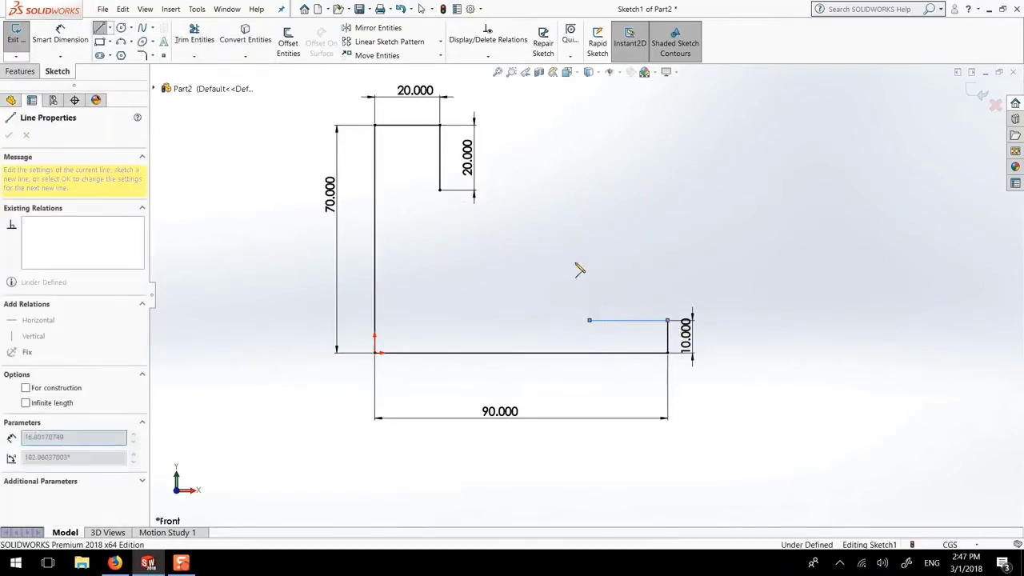
key(Escape)
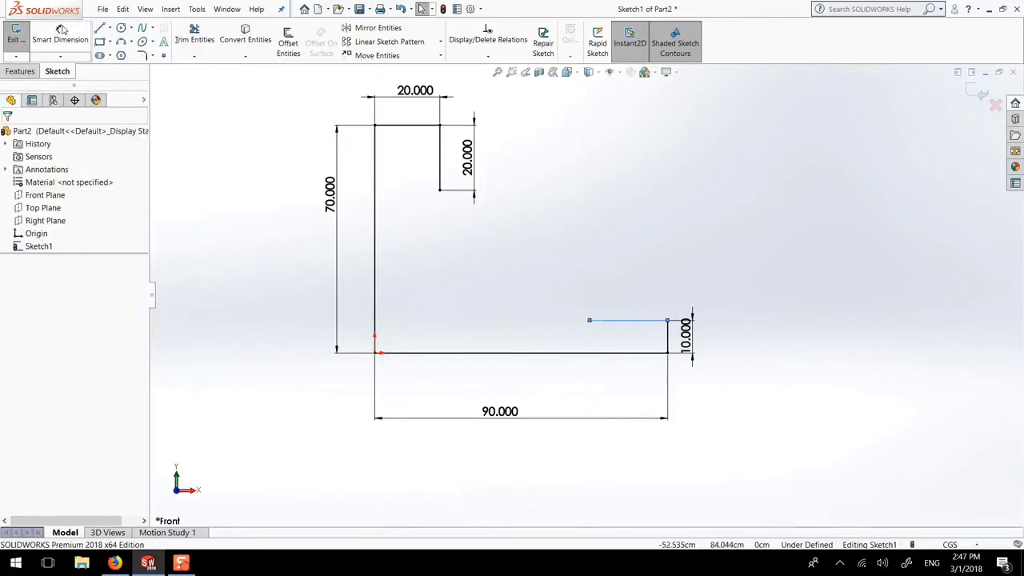
click(60, 36)
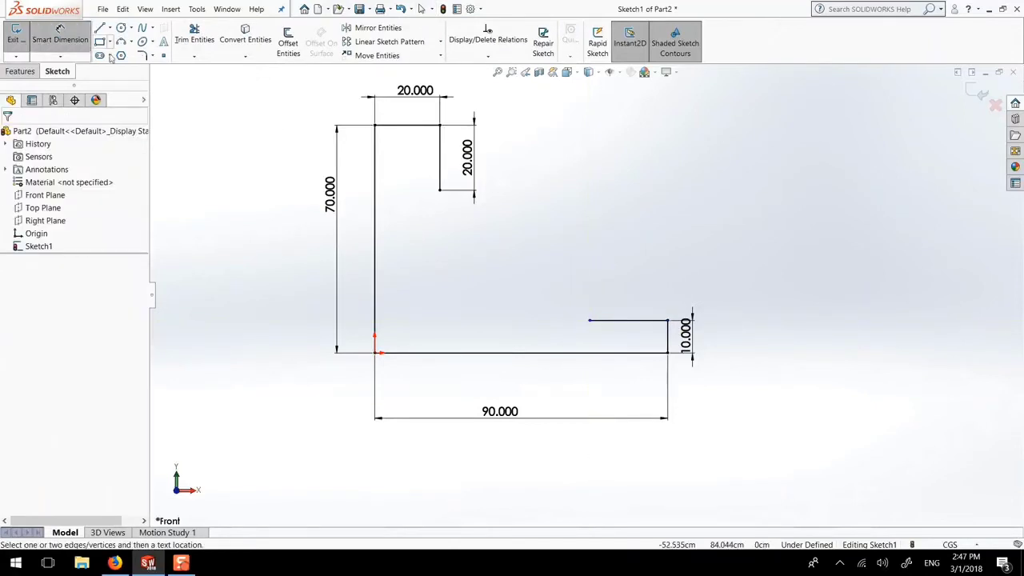
click(440, 124)
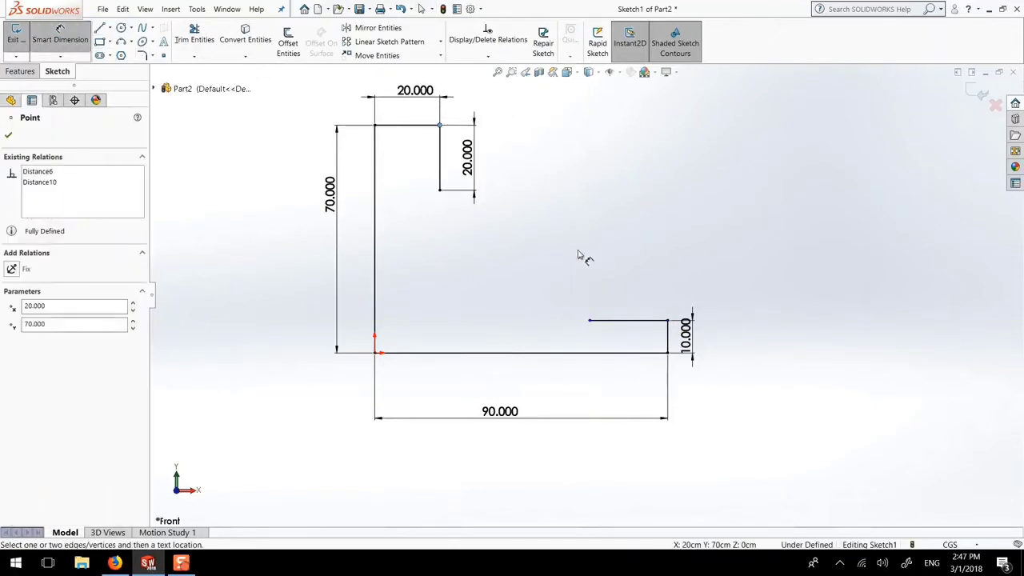
click(591, 322)
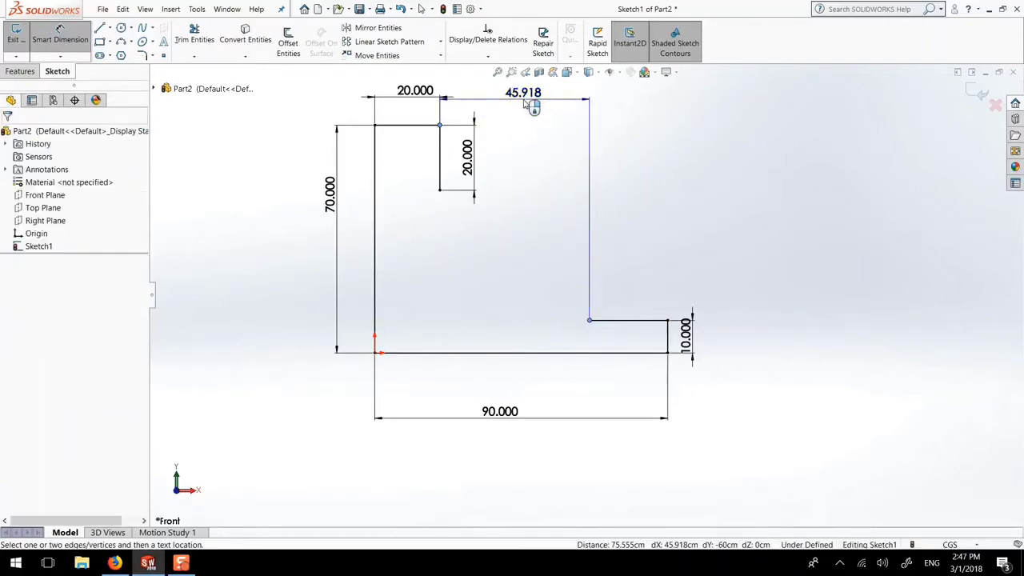
click(525, 104)
key(Return)
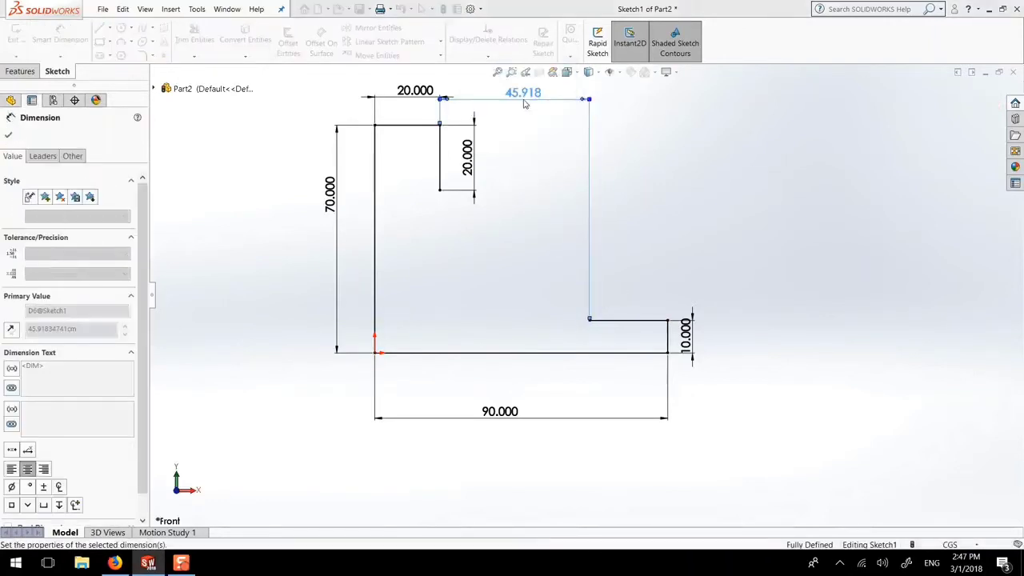
scroll(529, 192, up, 1)
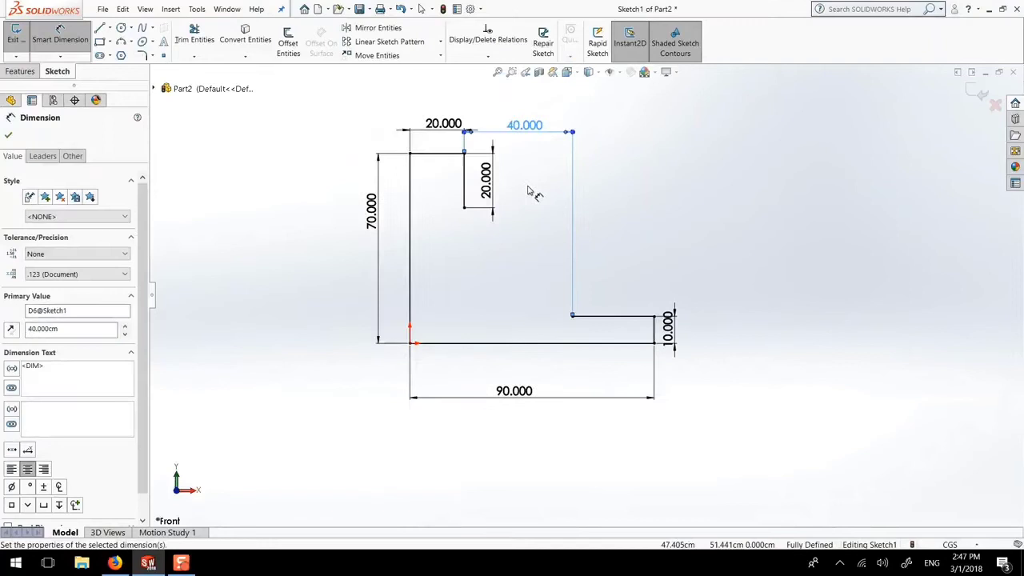
Close the profile with a diagonal line from the notch bottom to the ledge
click(97, 27)
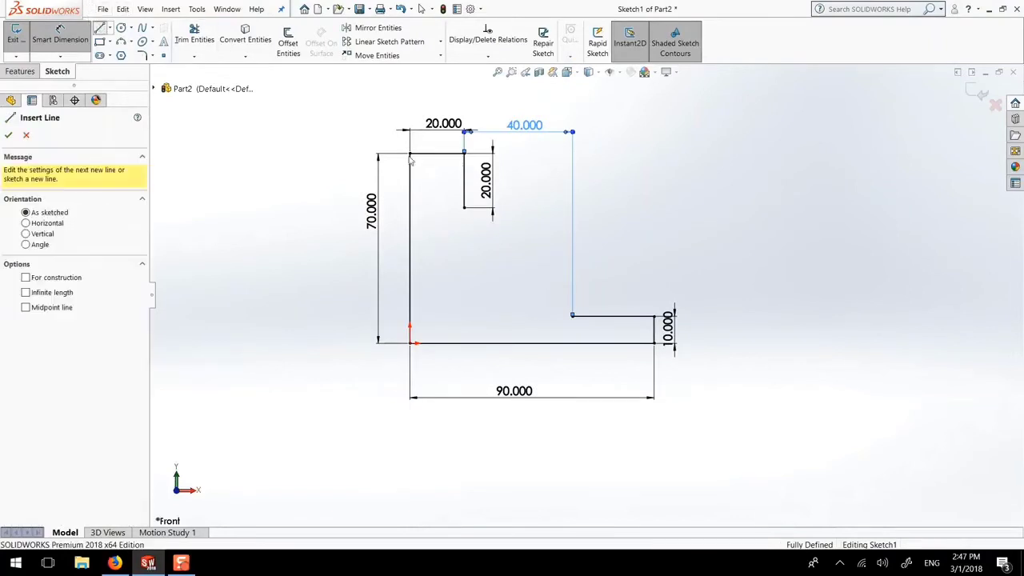
click(463, 208)
click(572, 316)
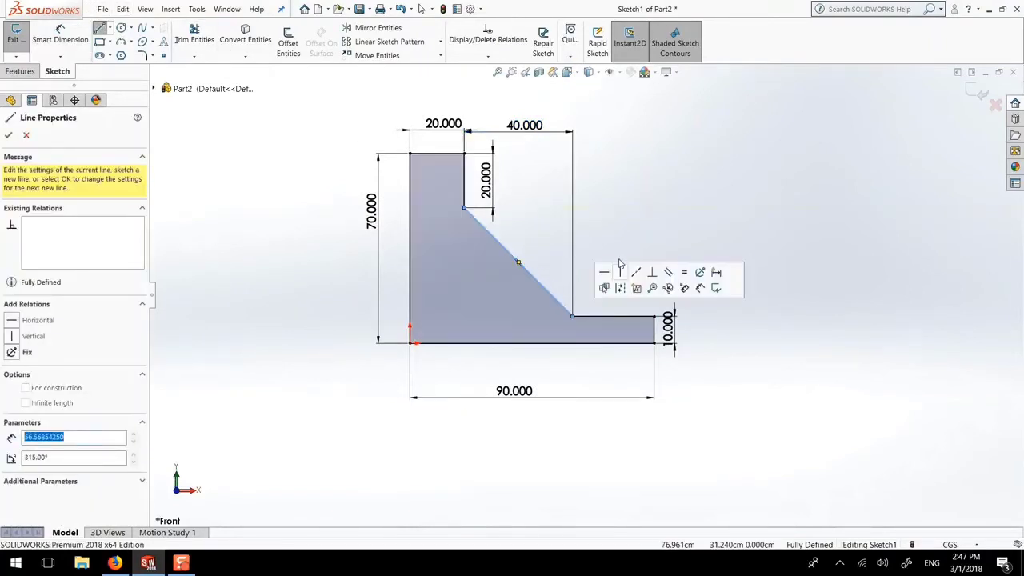
key(Escape)
scroll(512, 186, down, 2)
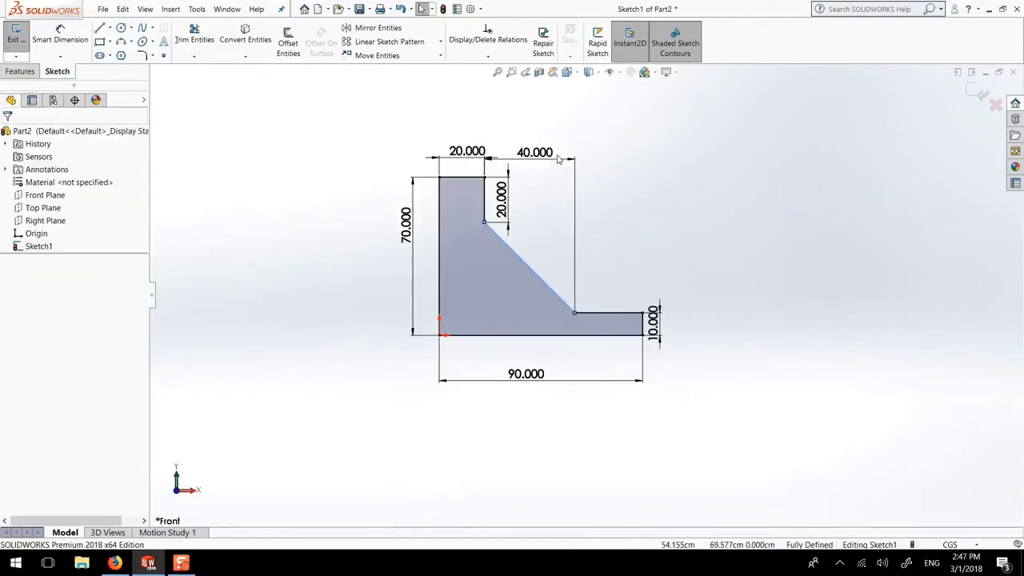
Move the 20.000 and 40.000 dimensions higher above the profile and show the Features tools
drag(406, 171, 406, 136)
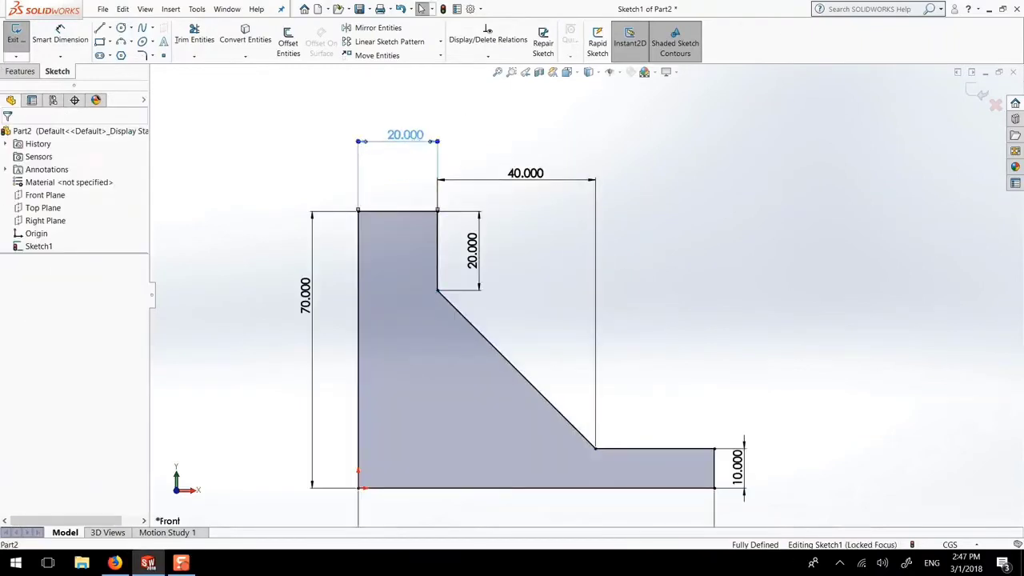
click(562, 155)
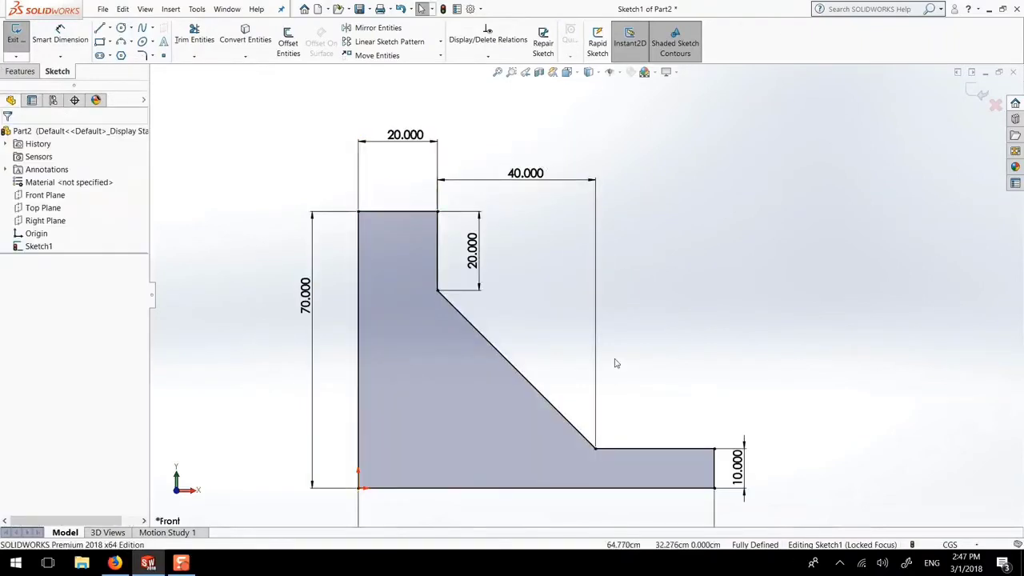
scroll(606, 362, down, 1)
scroll(605, 361, up, 3)
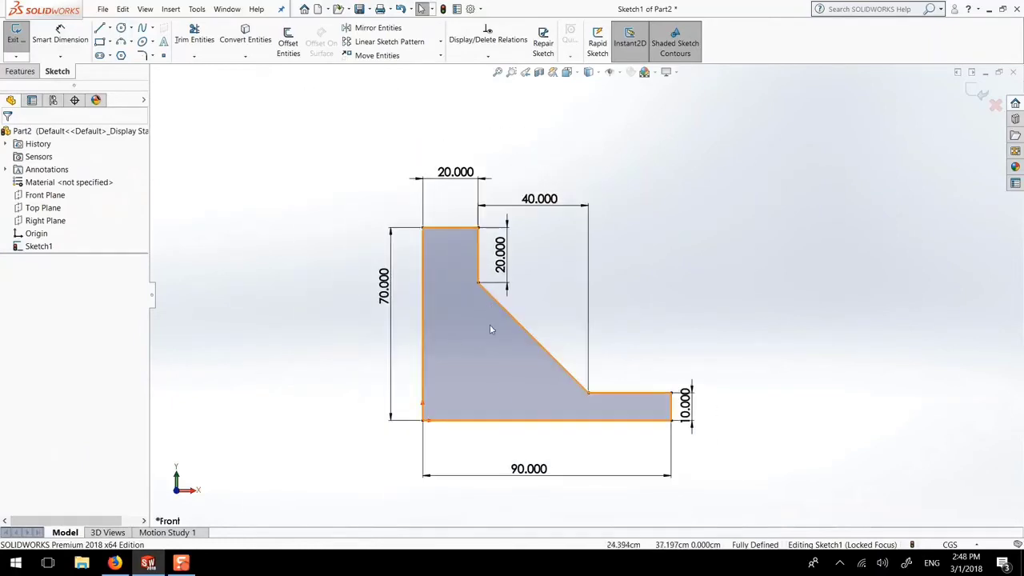
drag(538, 199, 549, 156)
click(538, 194)
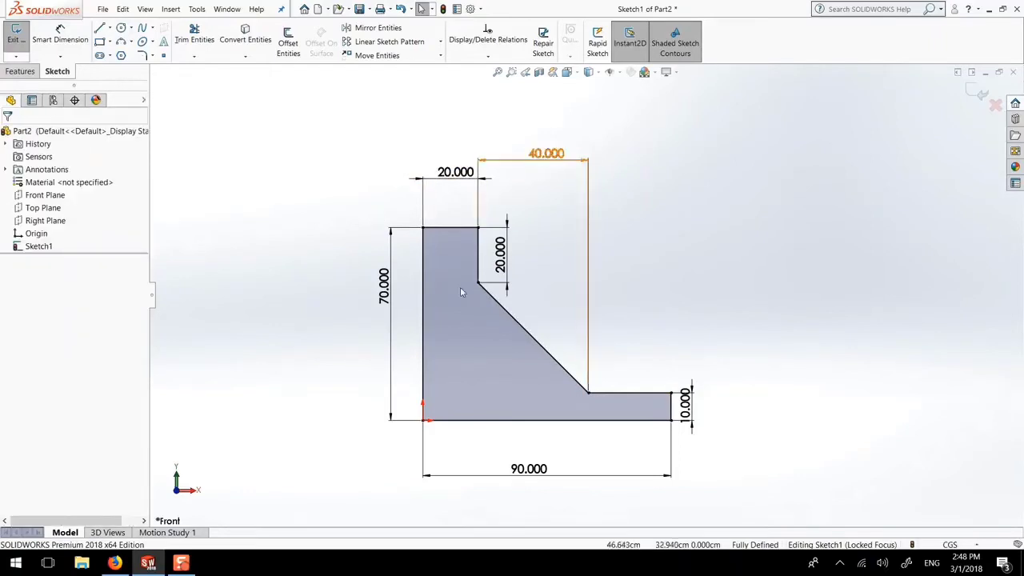
click(19, 72)
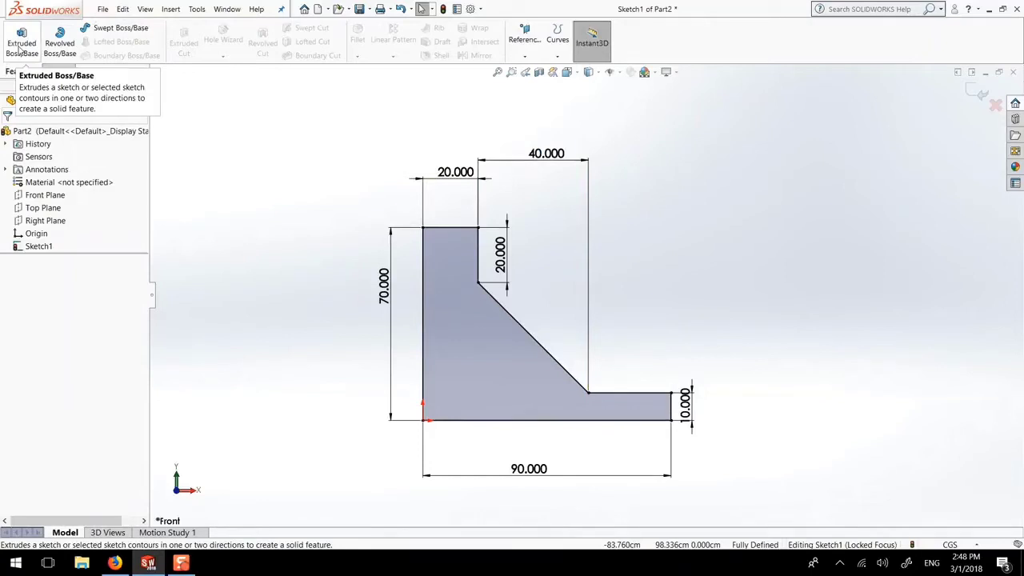
Extrude the closed profile as a Blind boss 20 cm deep
click(22, 44)
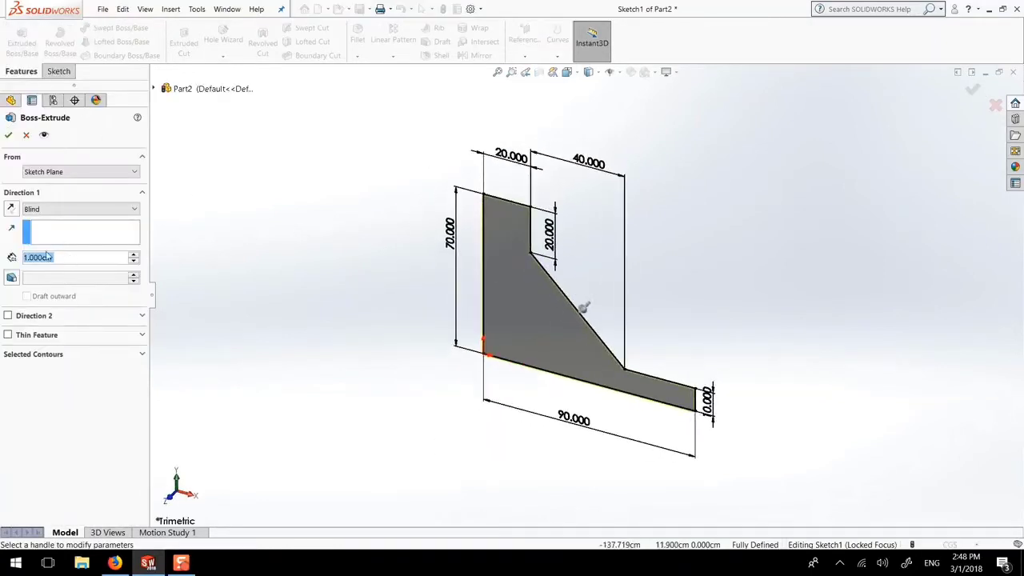
text(20)
key(Return)
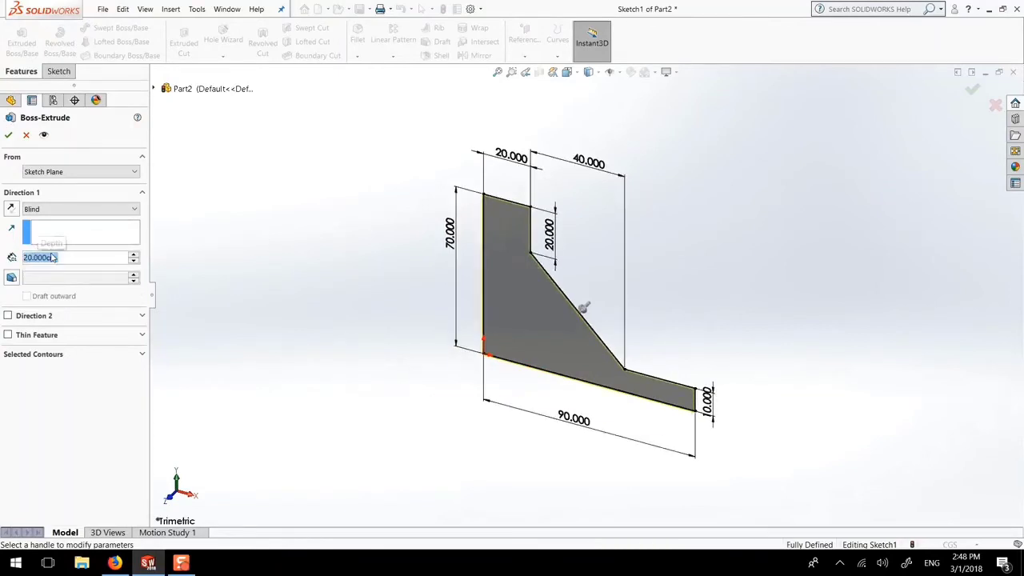
click(8, 137)
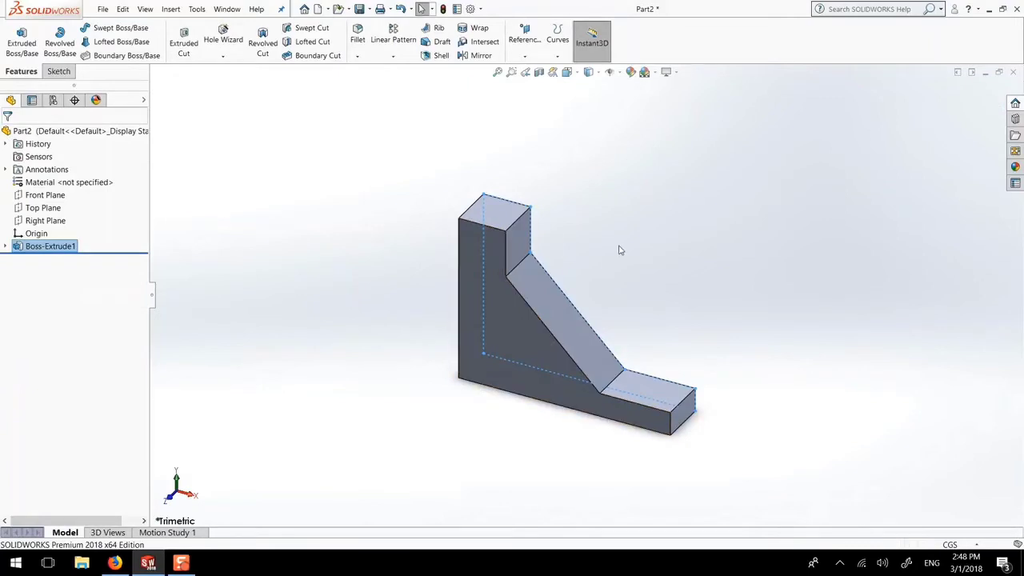
Orbit and reorient the extruded bracket to inspect its depth, then fit it in view
click(616, 253)
middle_drag(600, 338, 593, 197)
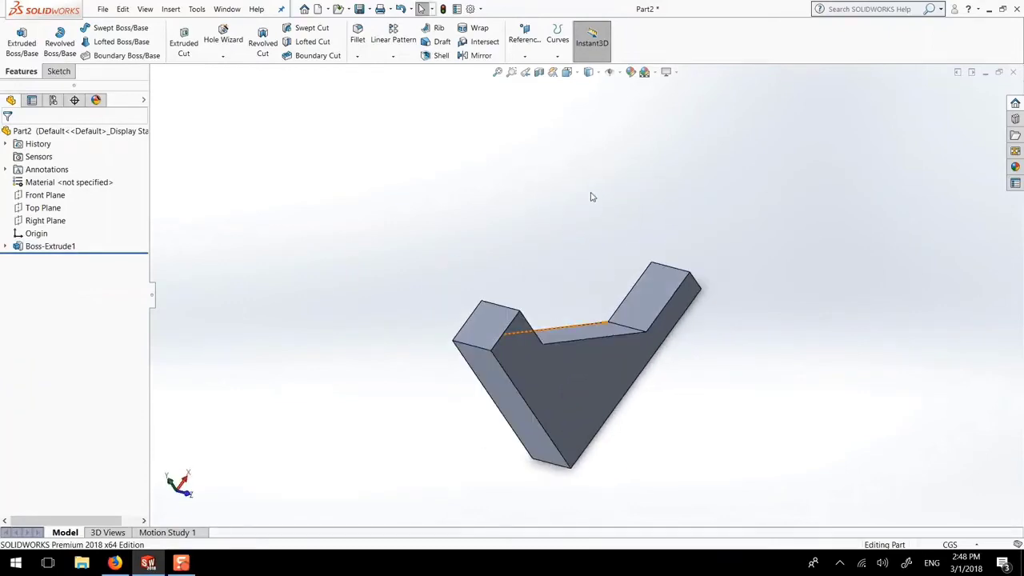
click(597, 363)
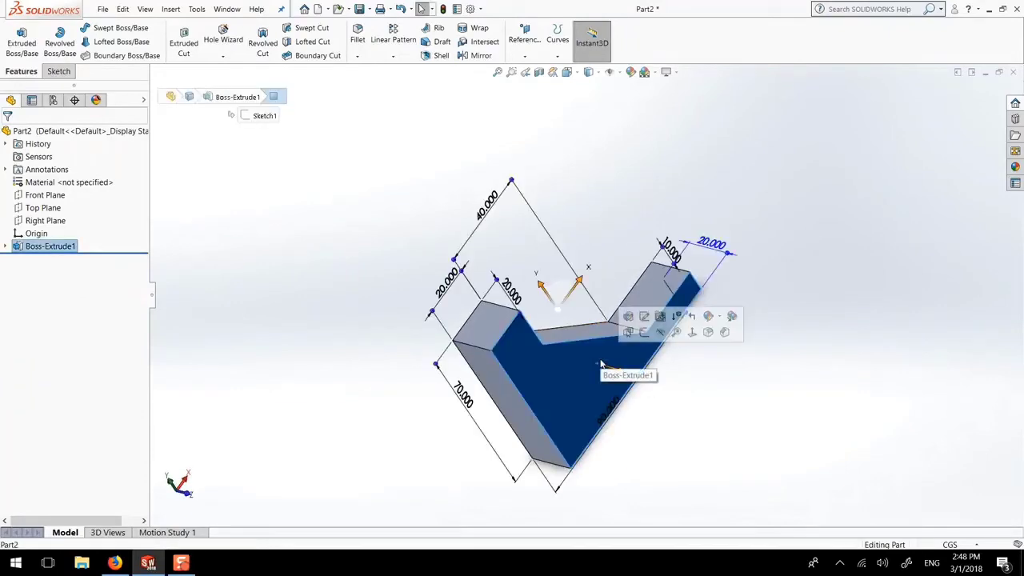
key(ctrl+8)
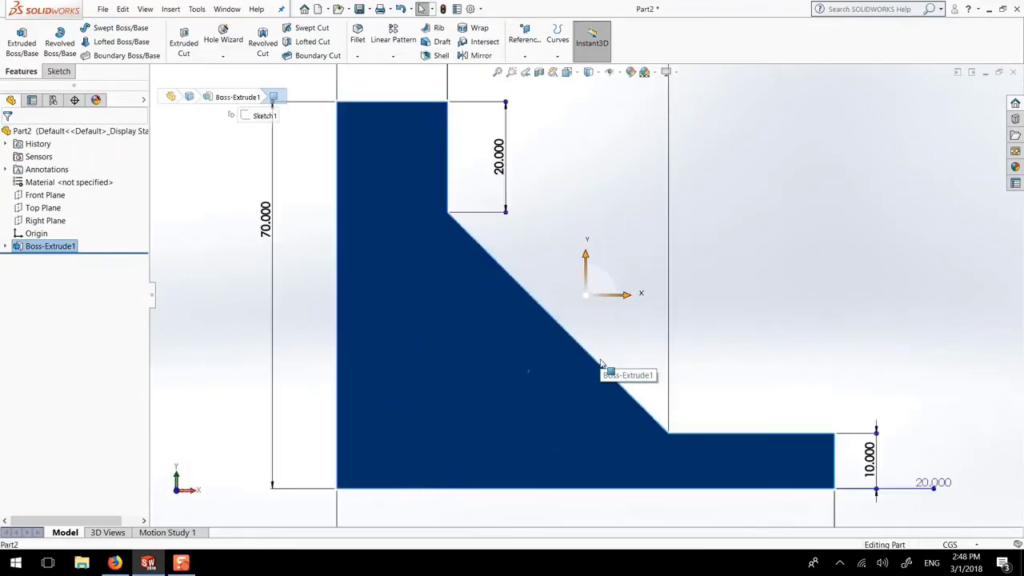
scroll(605, 357, up, 2)
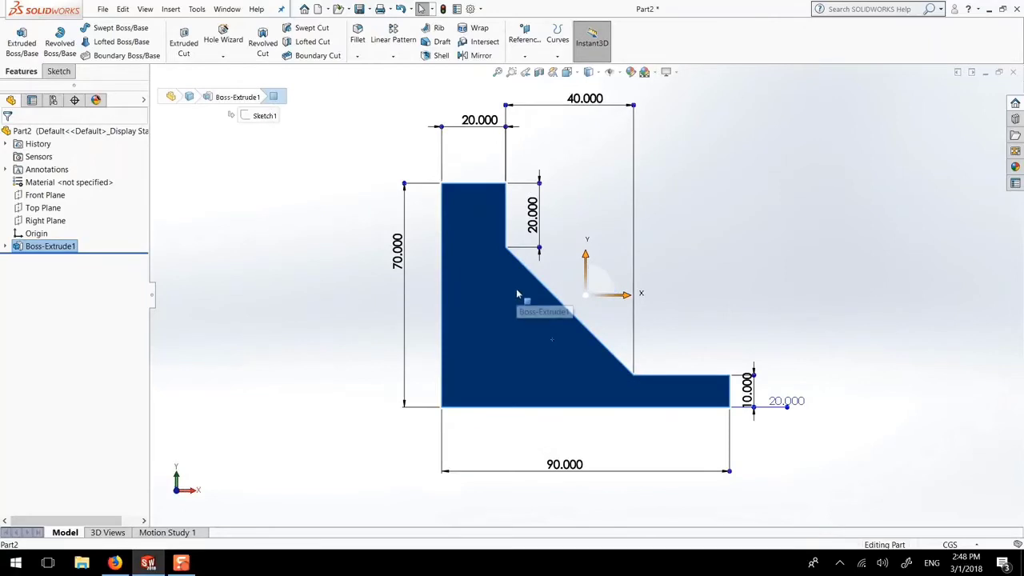
middle_drag(661, 288, 613, 338)
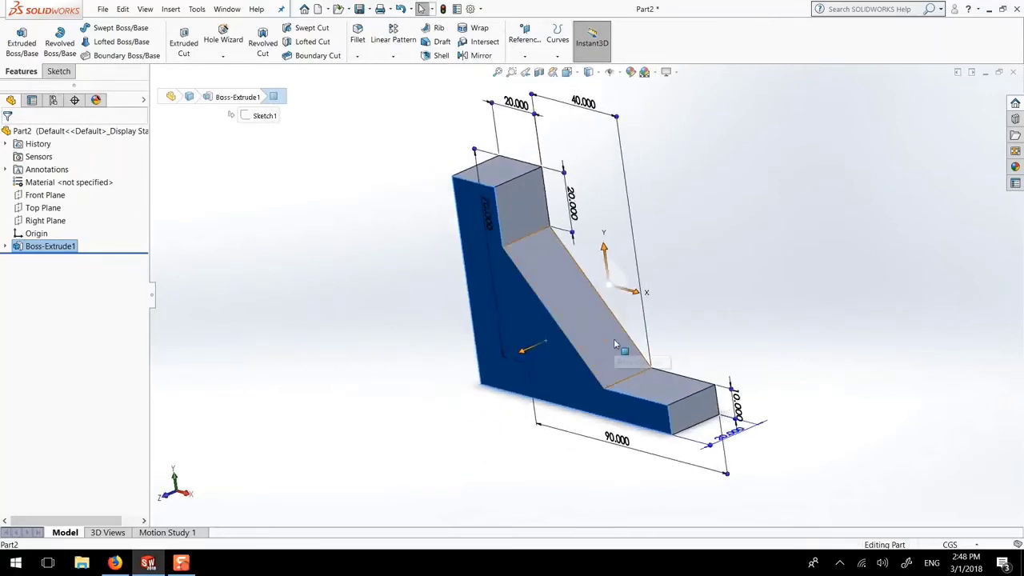
key(ctrl+1)
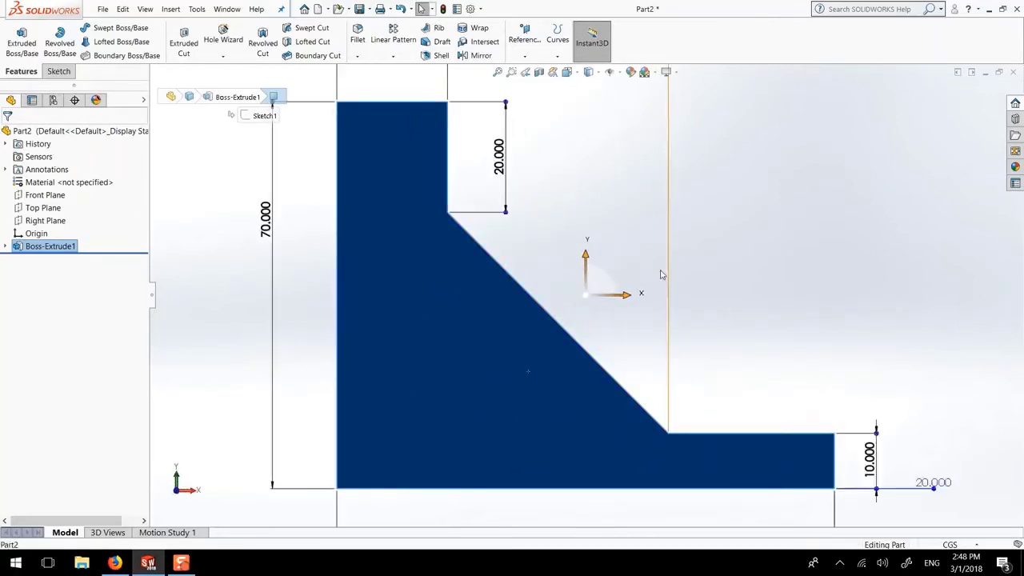
middle_drag(661, 274, 617, 304)
click(586, 203)
key(f)
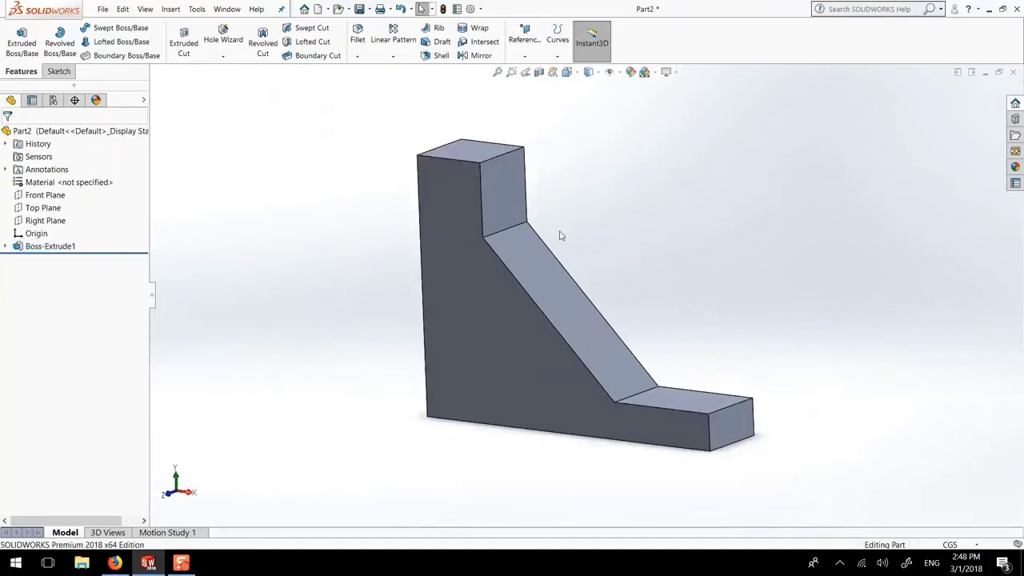
Open Sketch1 under Boss-Extrude1 for editing
click(6, 247)
click(48, 260)
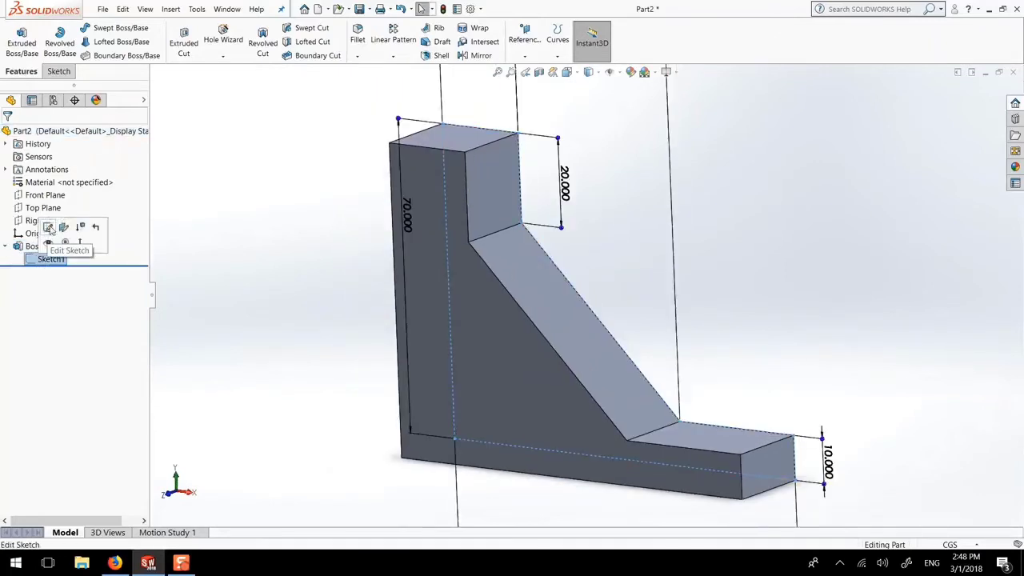
click(49, 228)
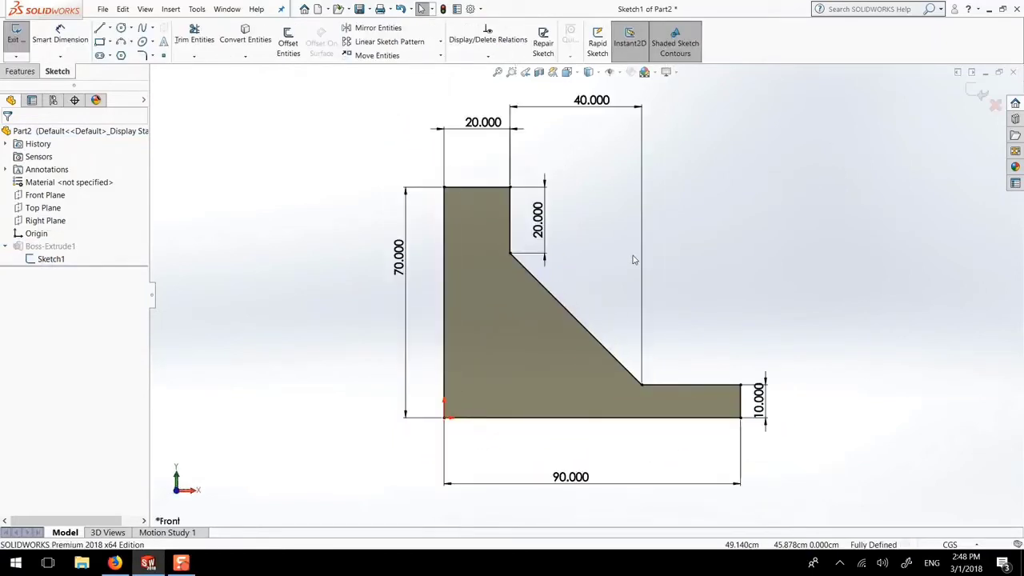
Change the right-end height dimension from 10 to 20 and rebuild the part
click(769, 410)
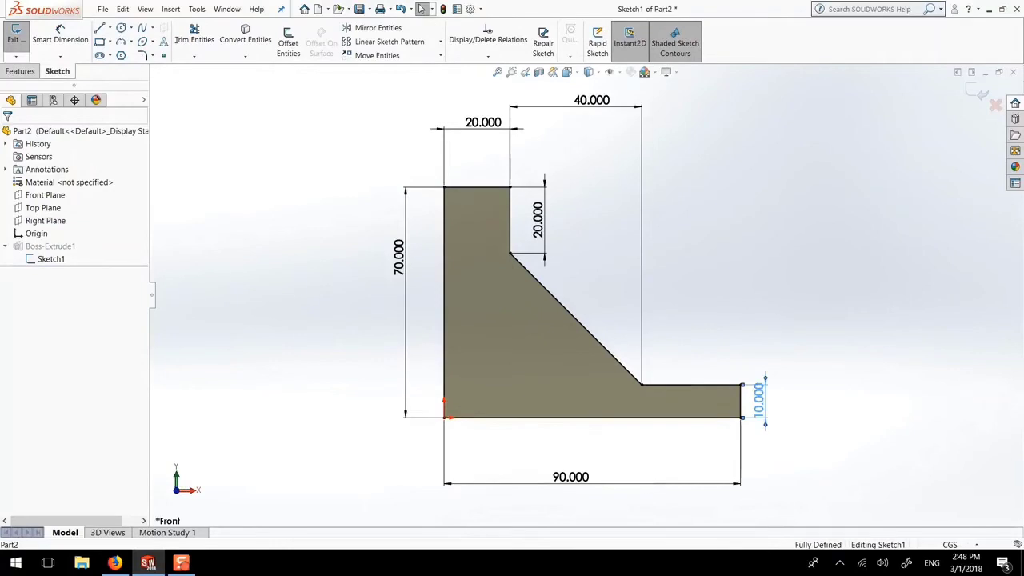
double_click(760, 404)
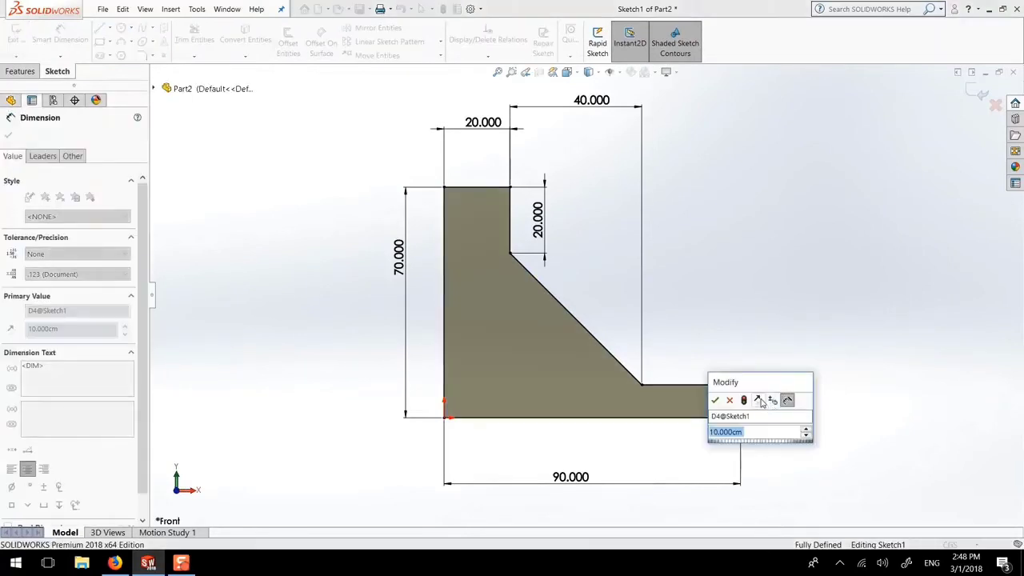
text(20)
key(Return)
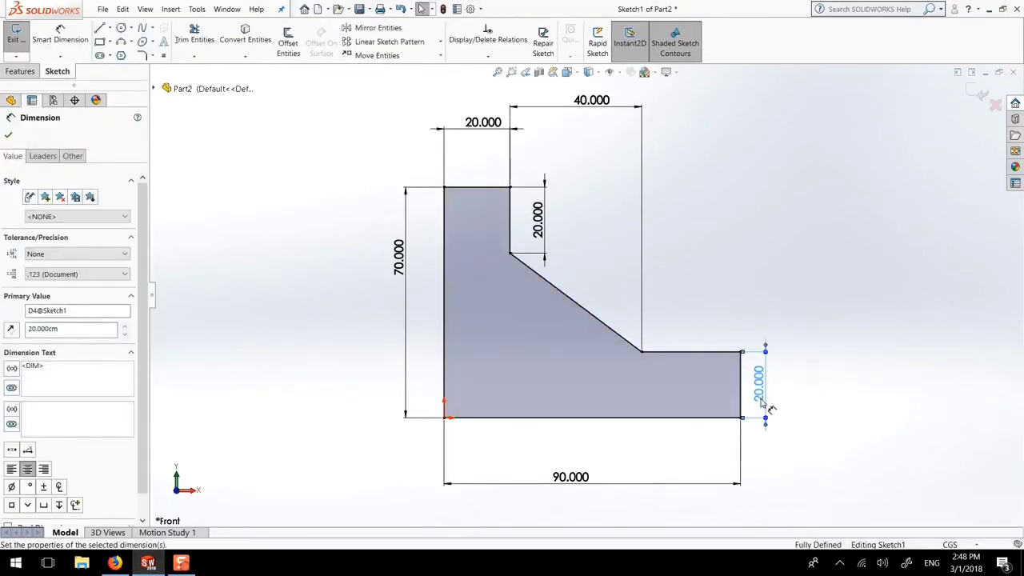
click(8, 135)
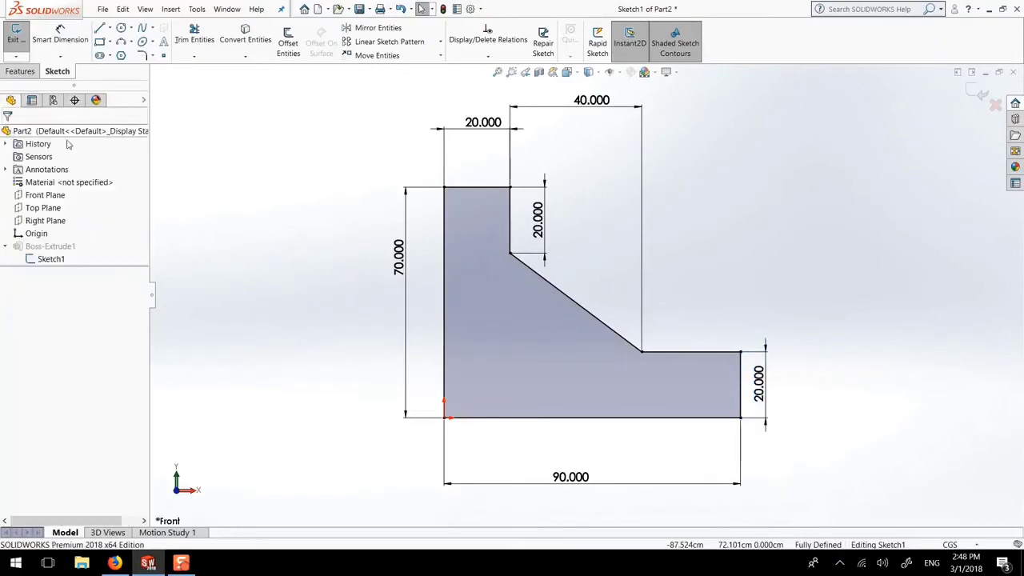
click(977, 89)
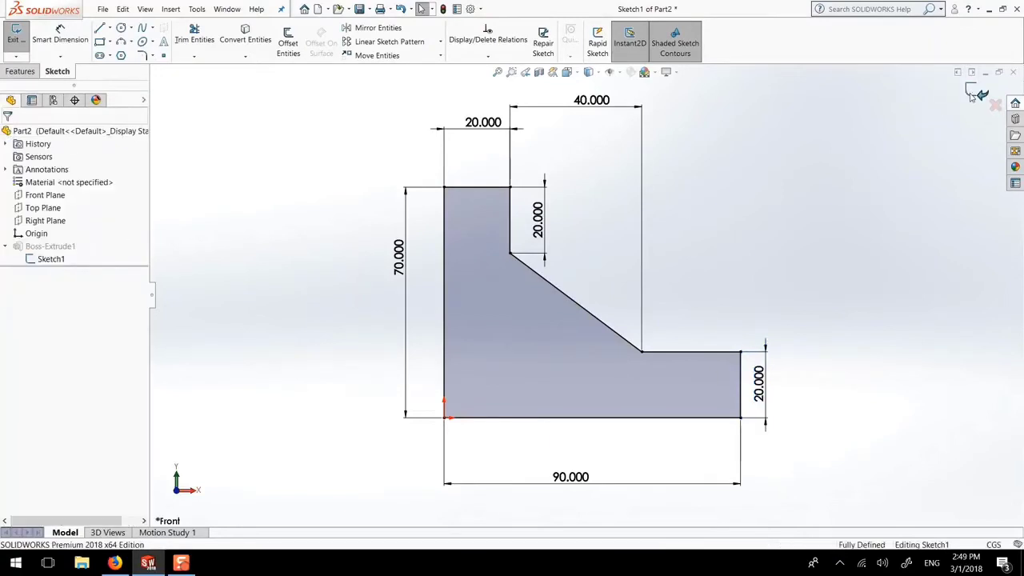
mouse_move(748, 204)
middle_down()
mouse_move(675, 248)
mouse_move(688, 264)
middle_up()
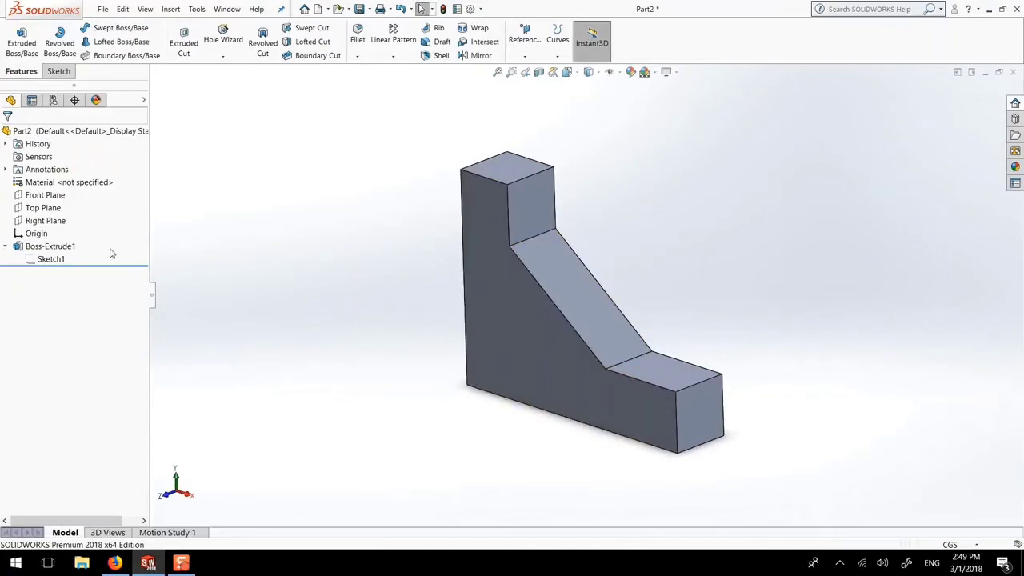
Reduce Boss-Extrude1's depth from 20 cm to 10 cm
click(78, 246)
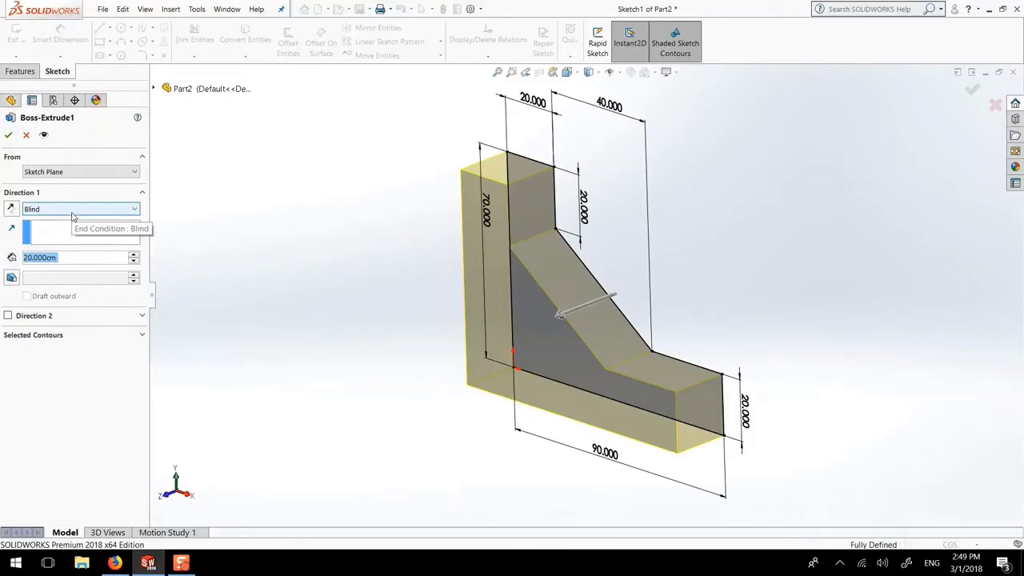
text(10)
key(Return)
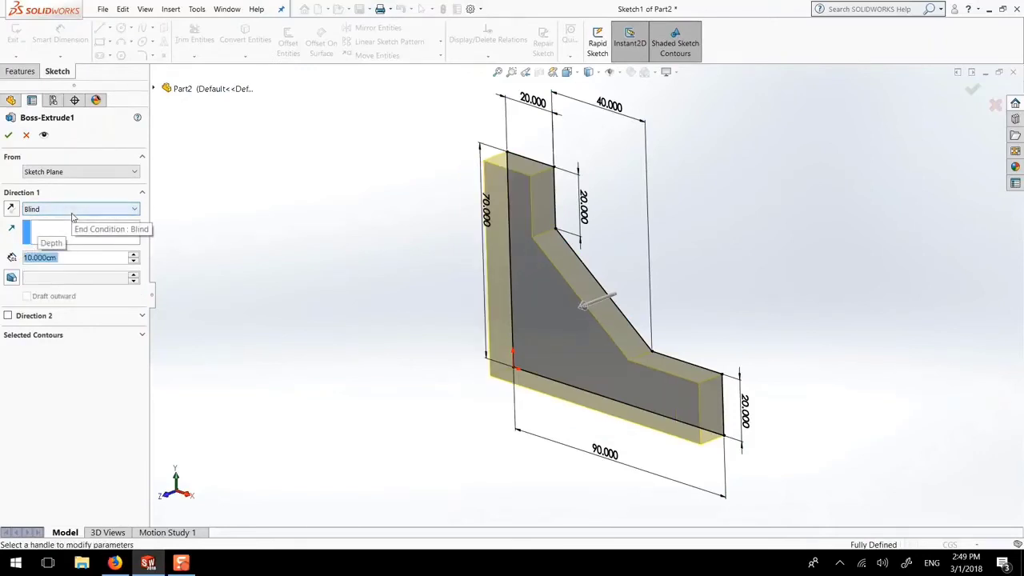
click(8, 134)
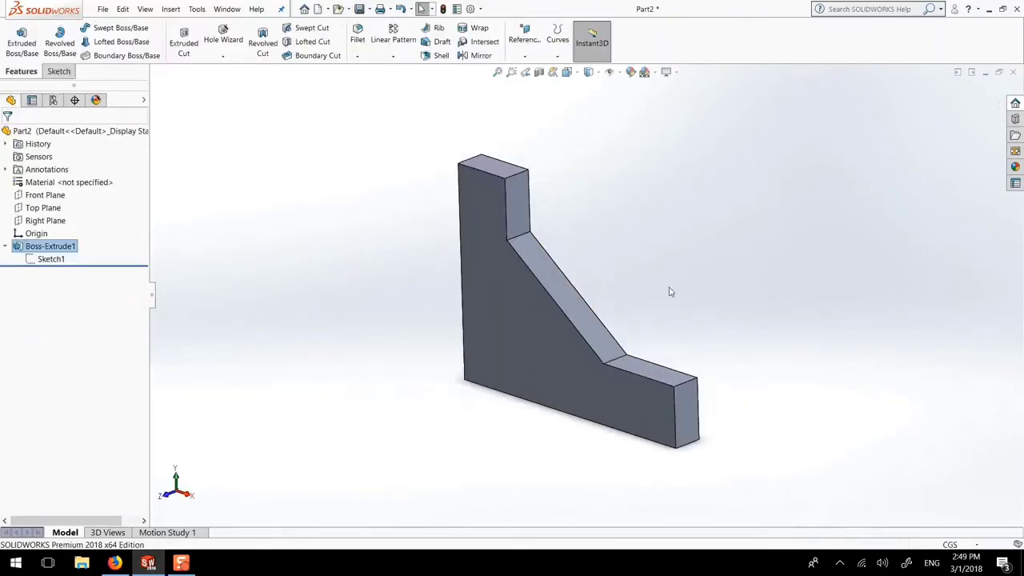
middle_drag(670, 292, 572, 227)
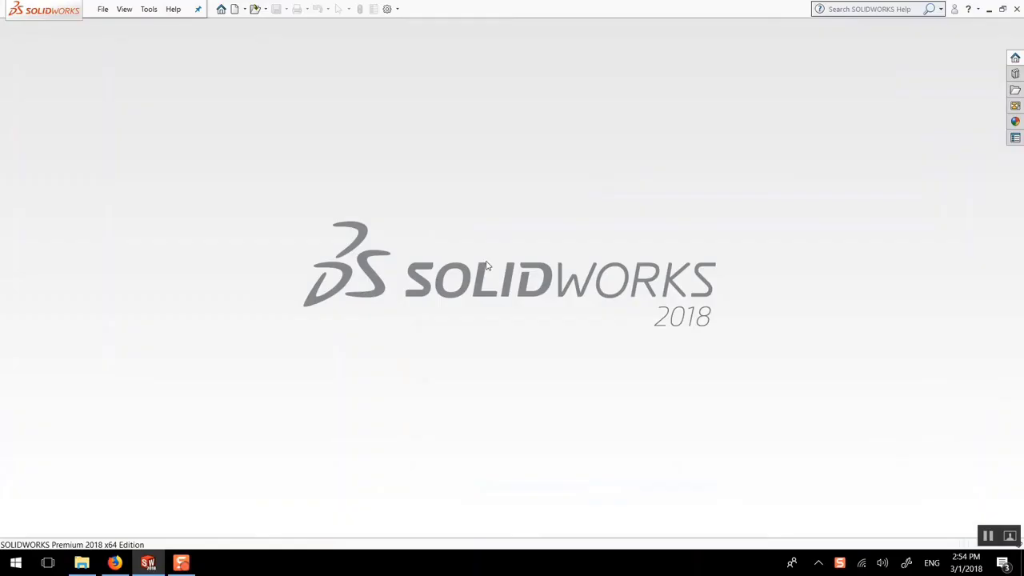
Create a new part document using CGS units
key(ctrl+n)
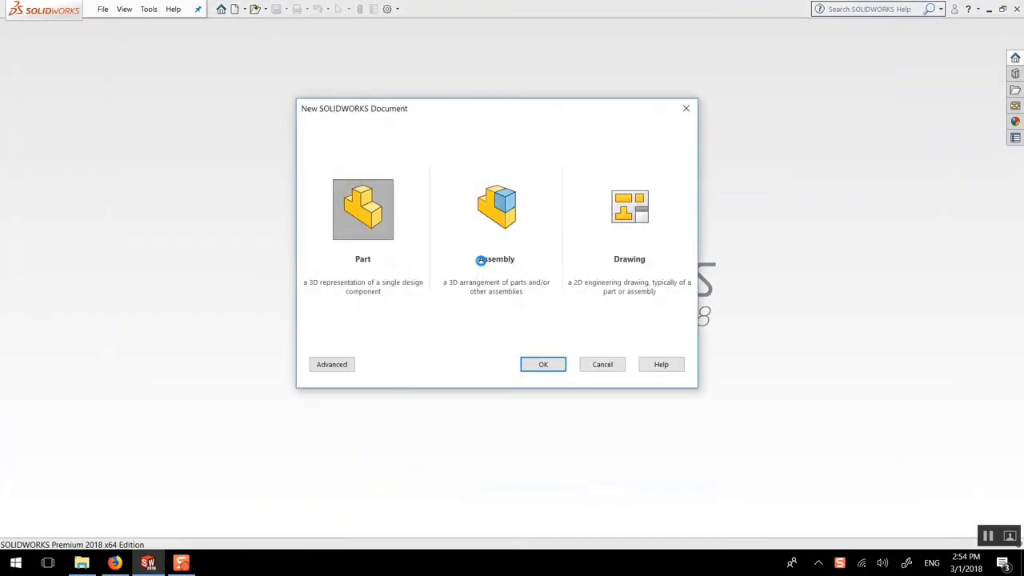
key(Return)
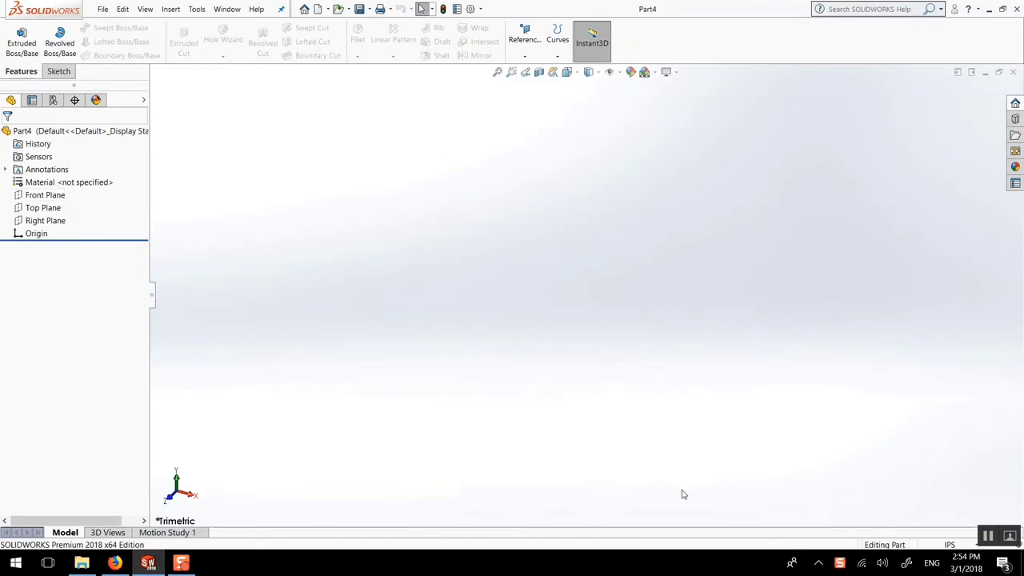
click(949, 545)
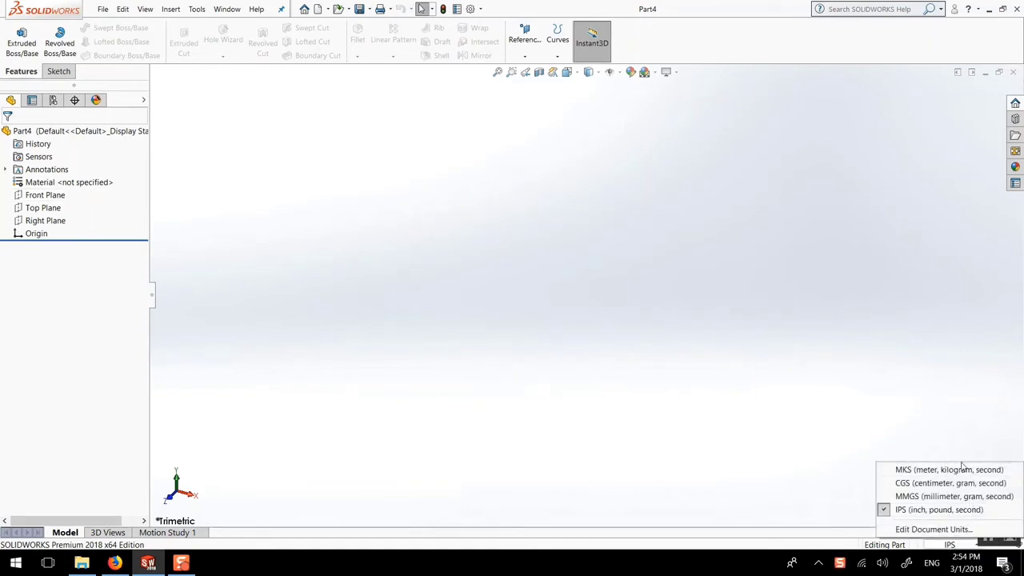
click(945, 484)
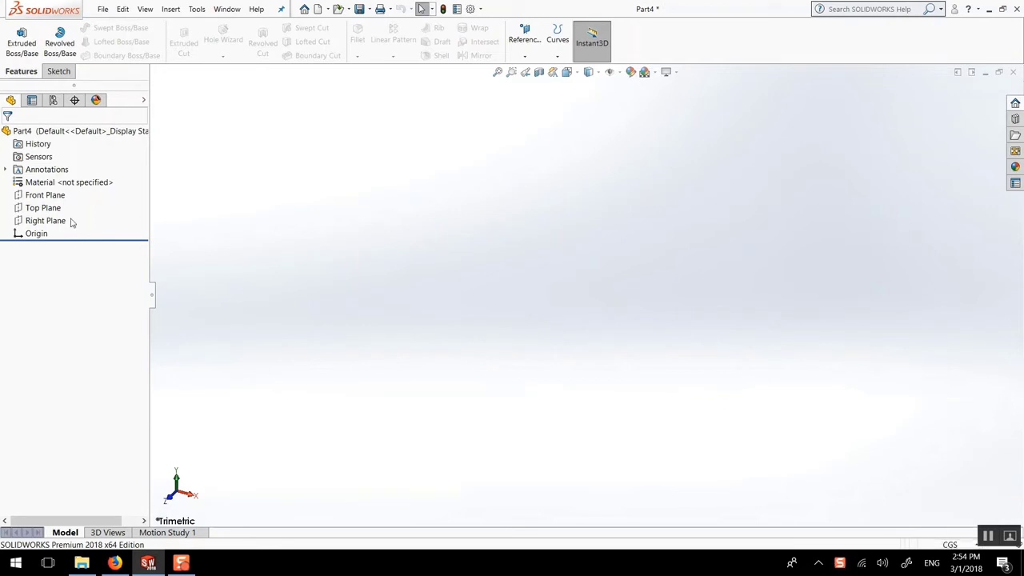
Start a new sketch on the Front Plane
click(45, 195)
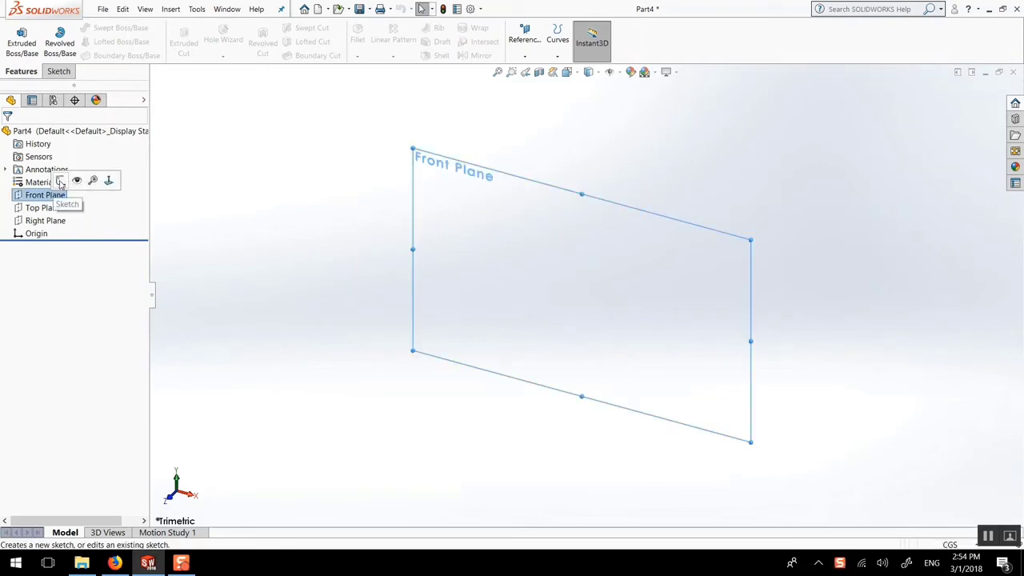
click(60, 183)
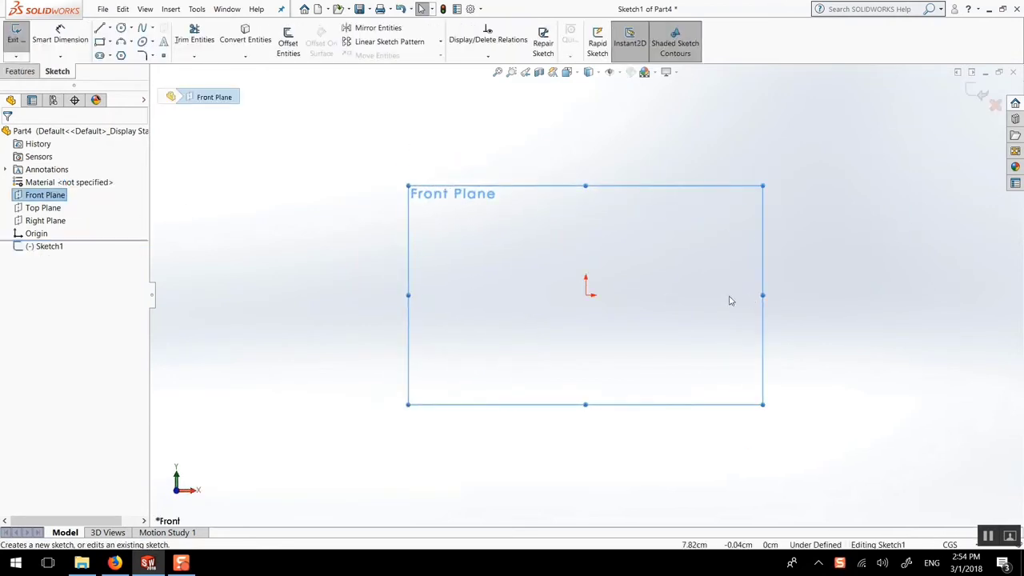
scroll(684, 289, down, 2)
Draw a horizontal base line from the origin and dimension it 80
key(l)
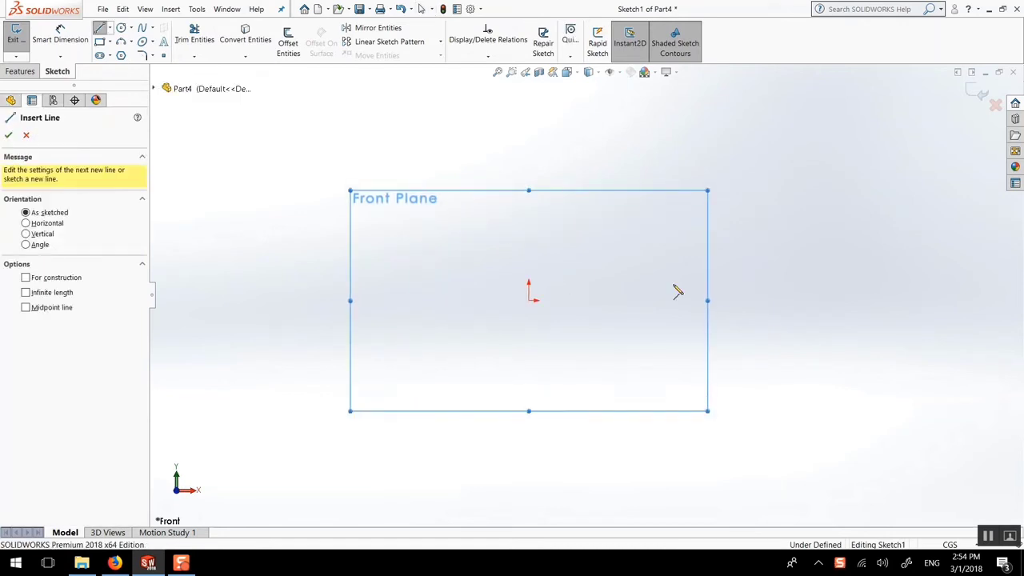
click(529, 301)
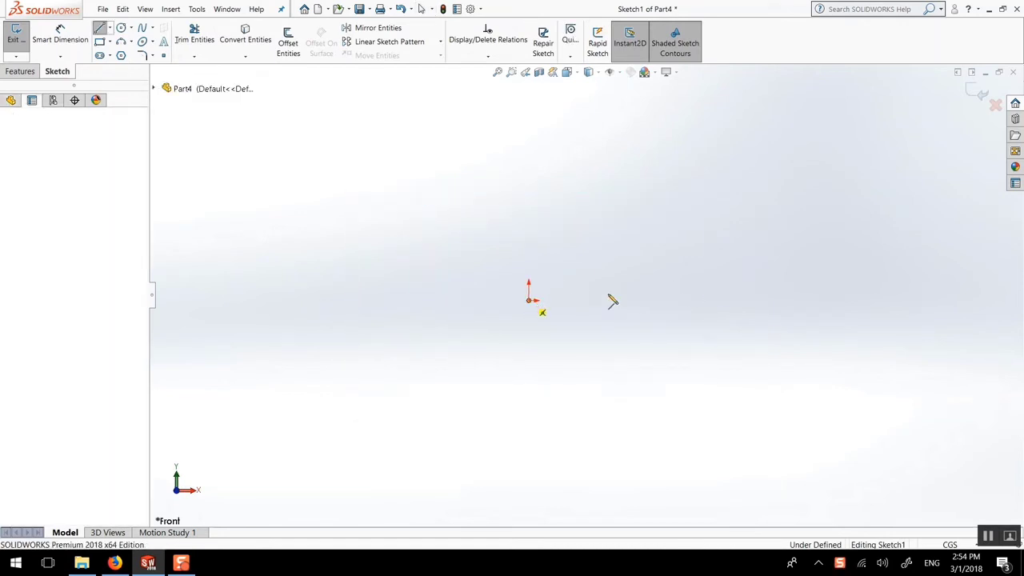
click(729, 300)
key(Escape)
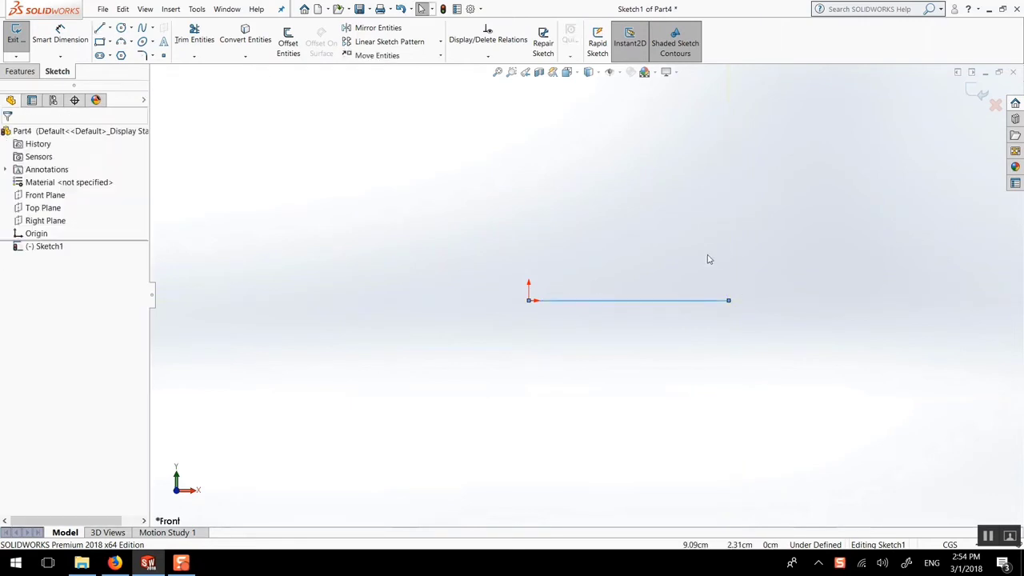
click(68, 36)
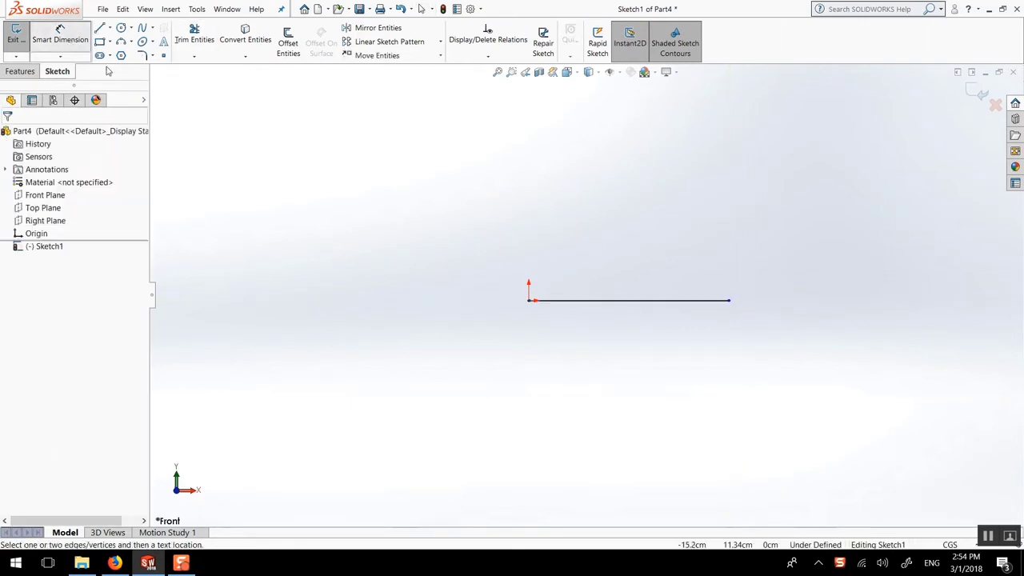
click(578, 301)
click(583, 333)
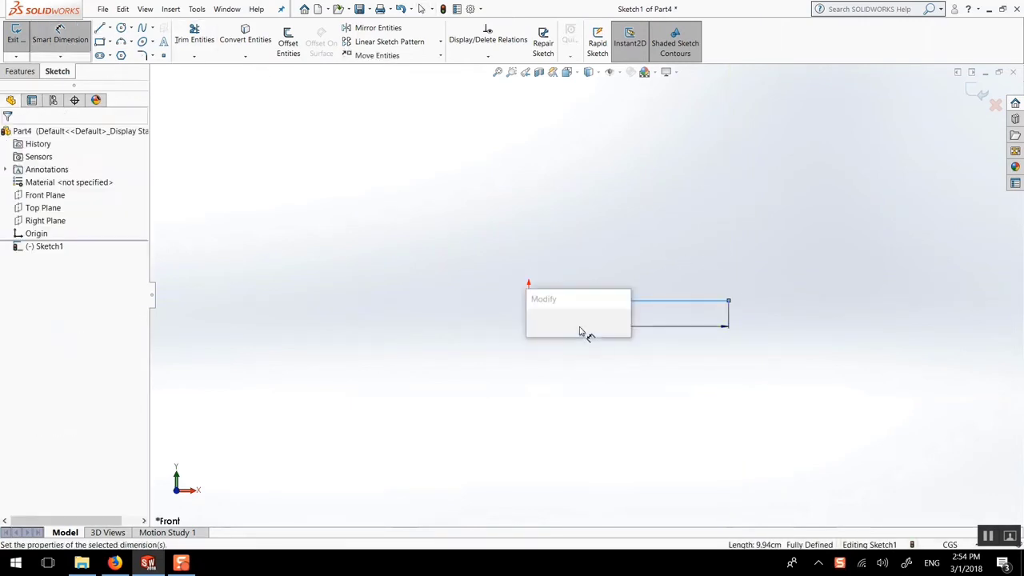
text(80)
key(Return)
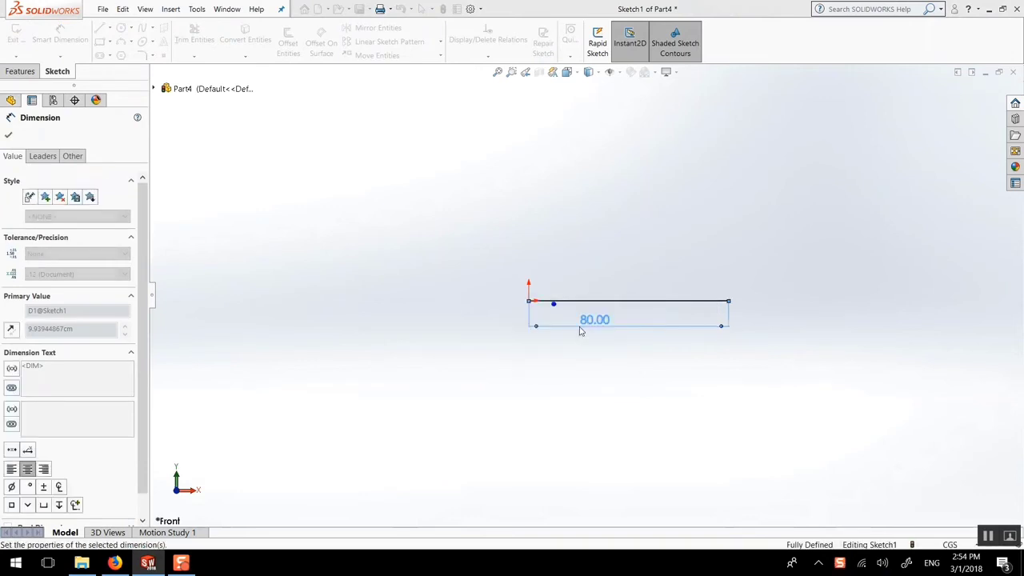
click(7, 137)
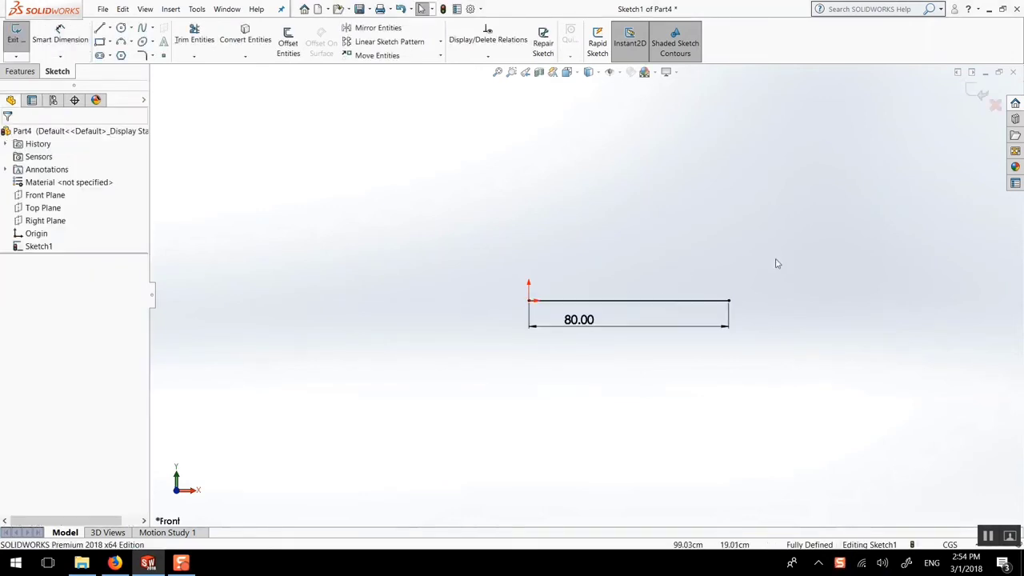
scroll(763, 279, down, 2)
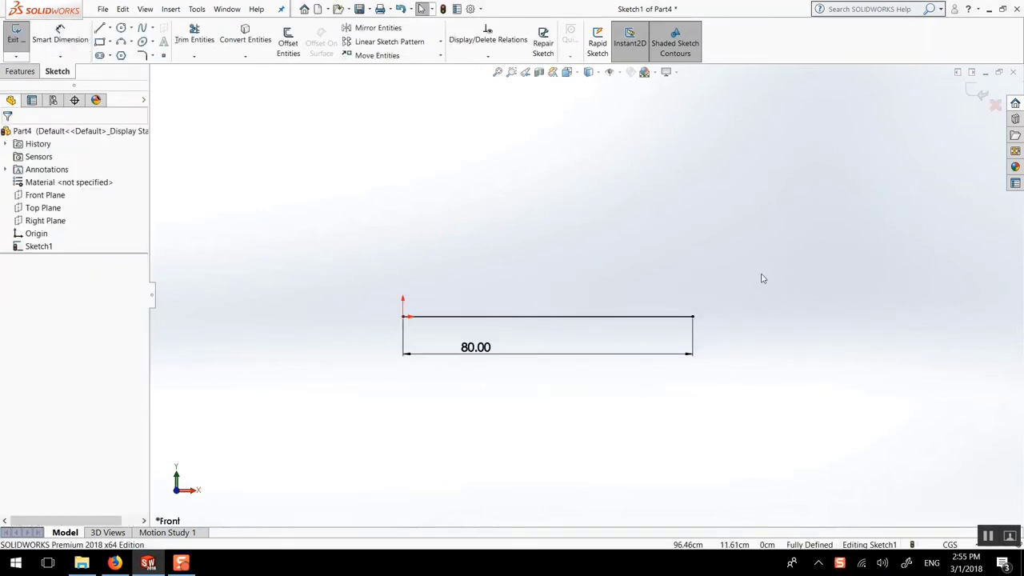
Draw a vertical line up from the base line's left end and dimension it 60
key(l)
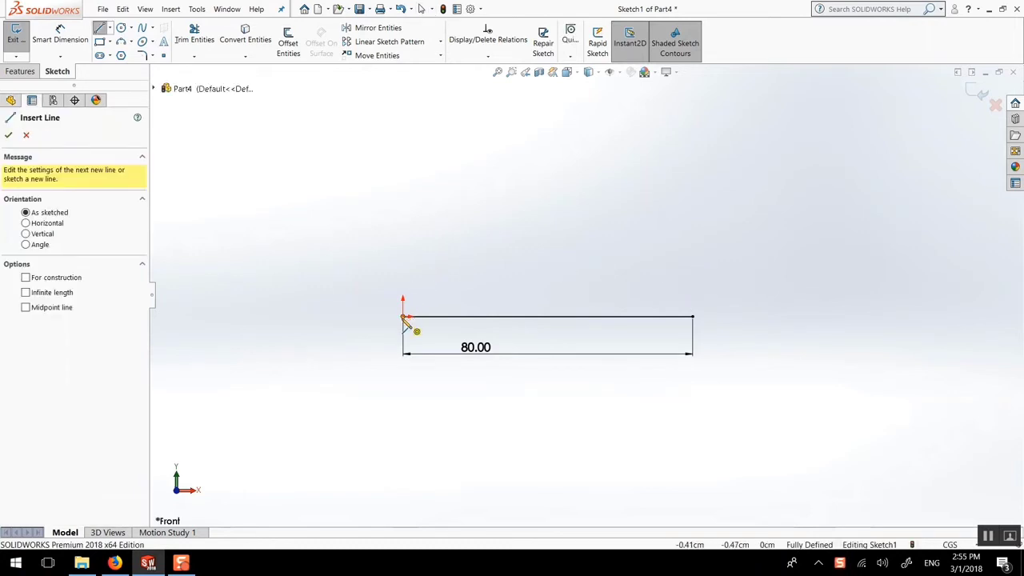
click(403, 316)
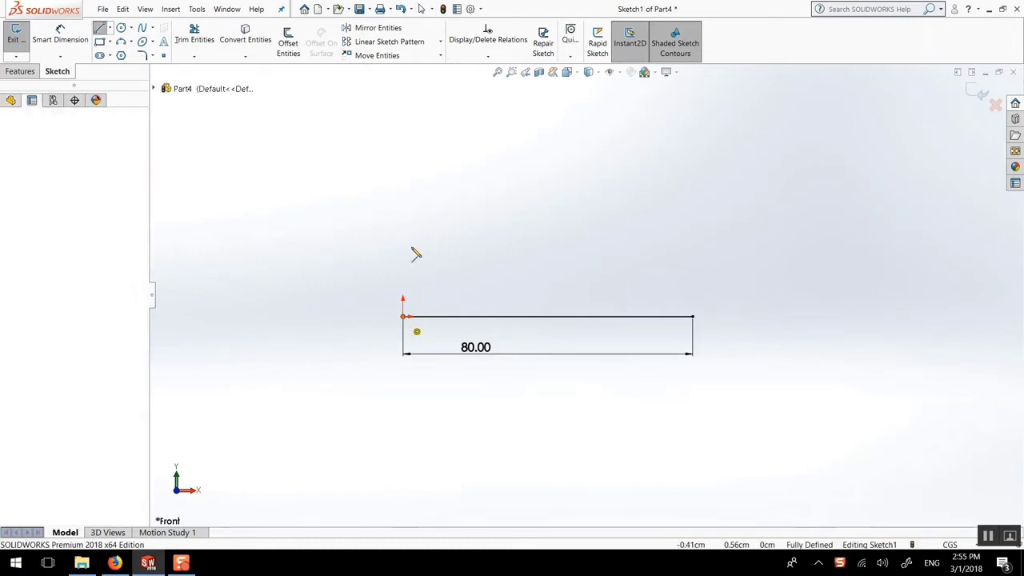
click(404, 171)
key(Escape)
click(47, 36)
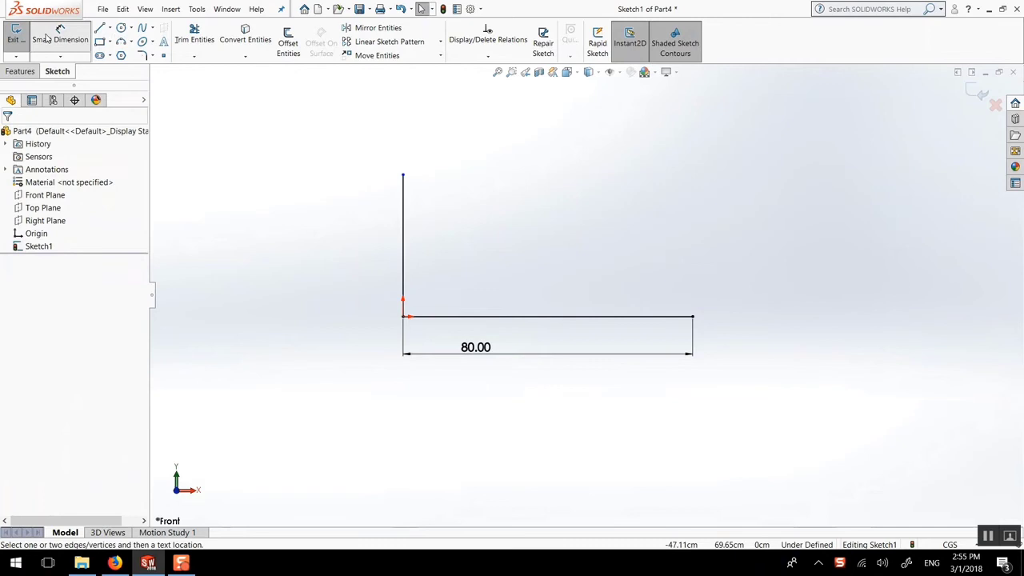
click(404, 222)
click(358, 220)
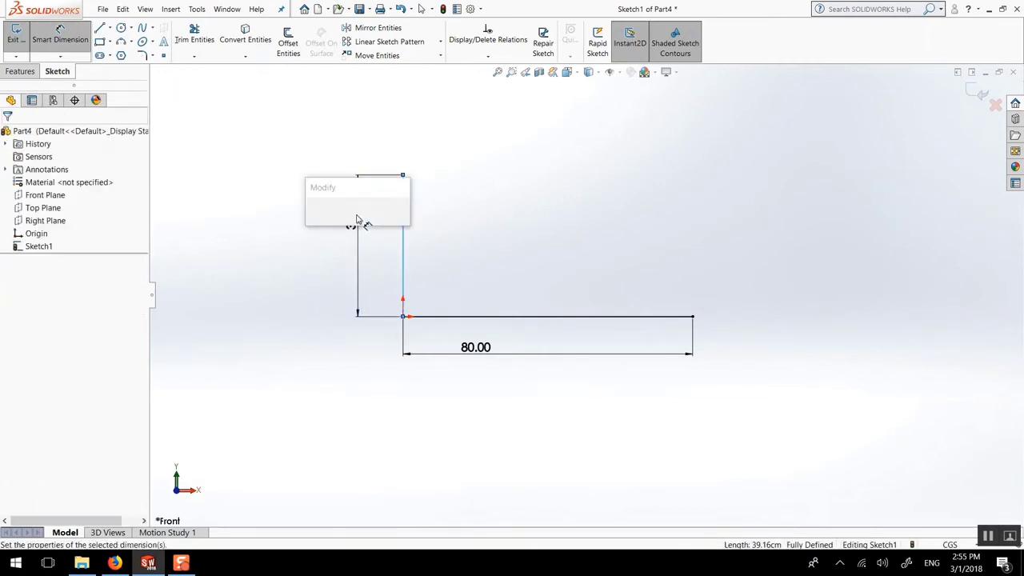
text(60)
key(Return)
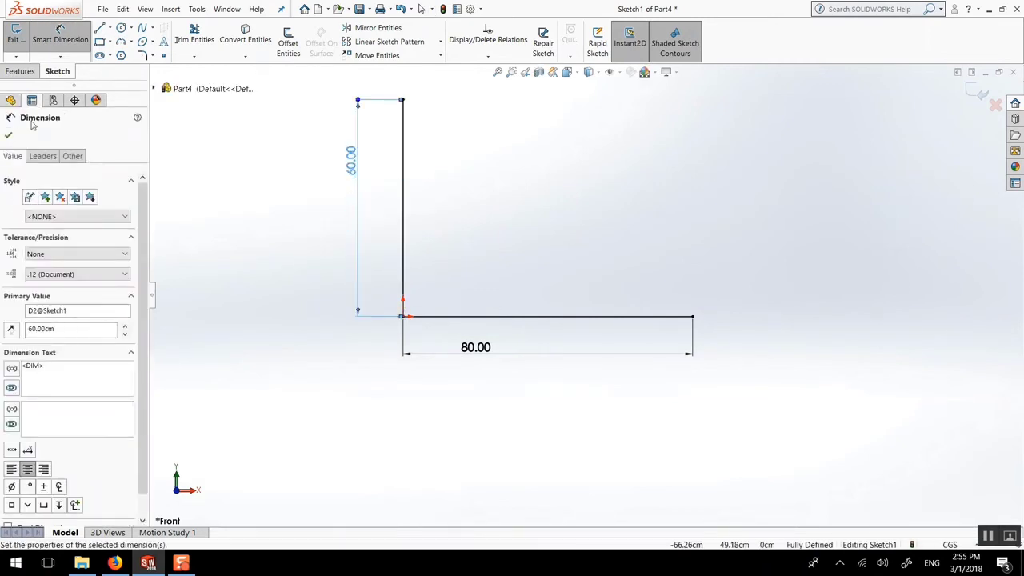
click(9, 136)
key(f)
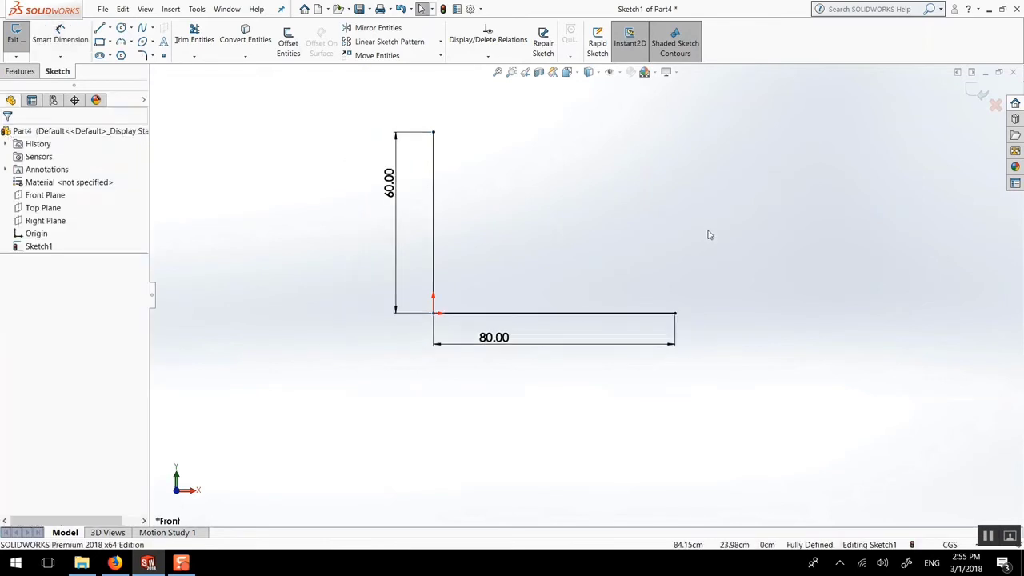
Draw the top line from the vertical line's top across the 80 width
key(l)
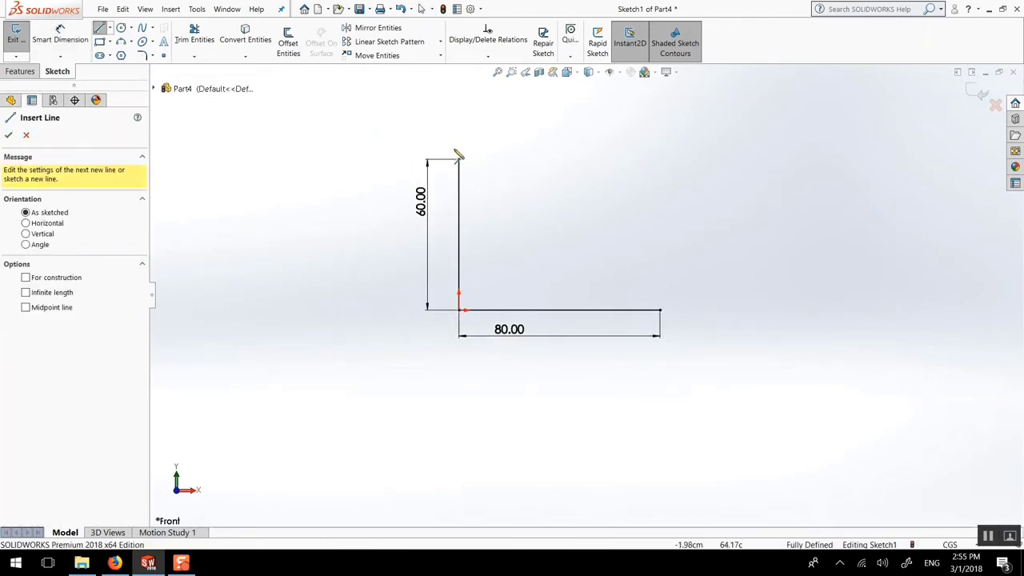
click(459, 160)
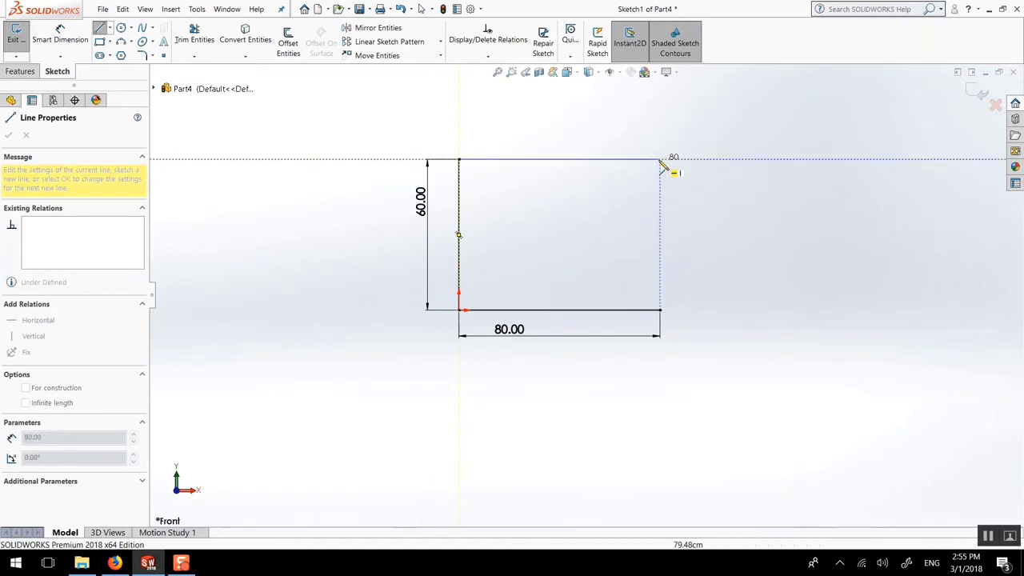
click(660, 158)
key(Escape)
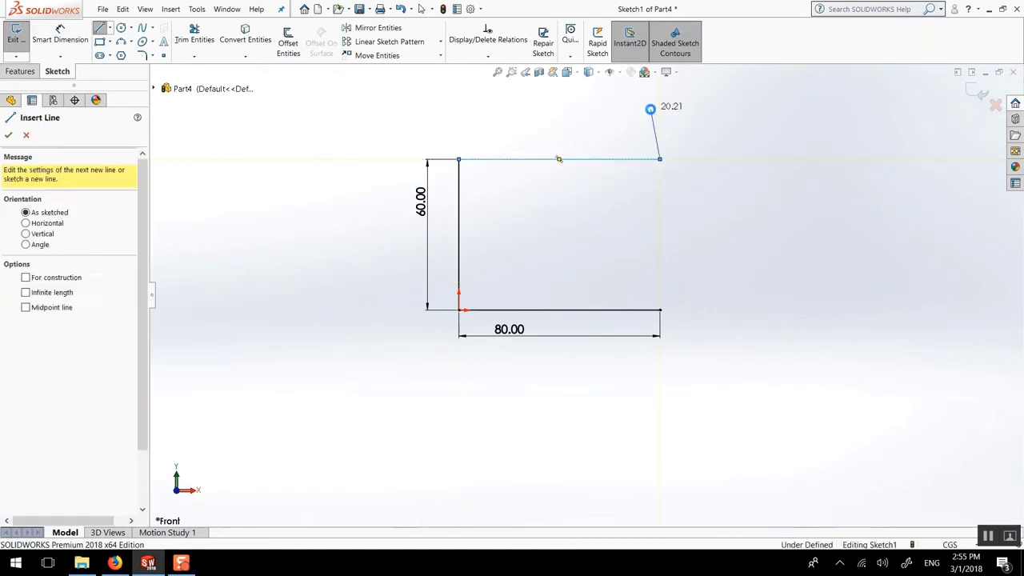
key(Escape)
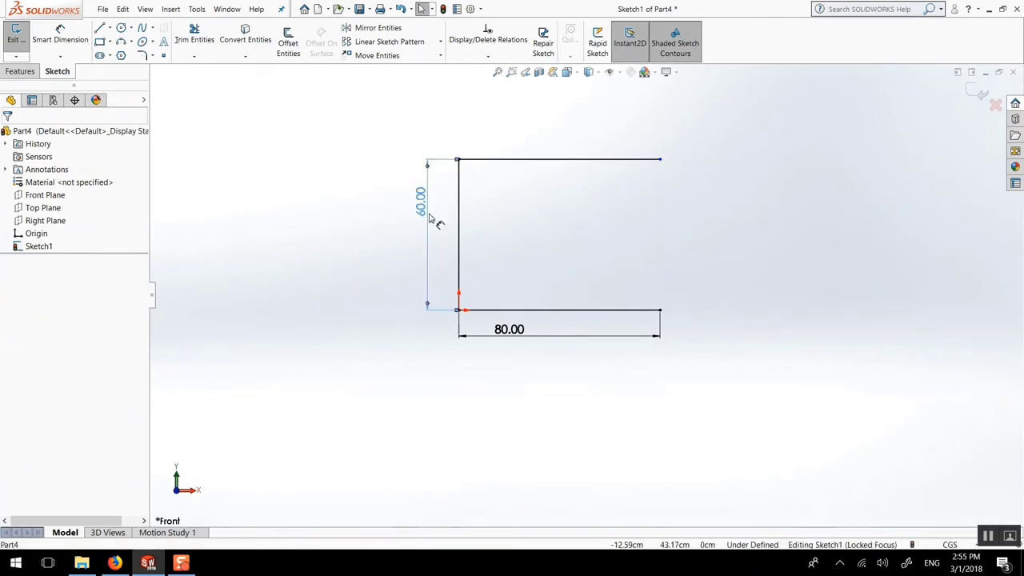
click(424, 214)
click(553, 145)
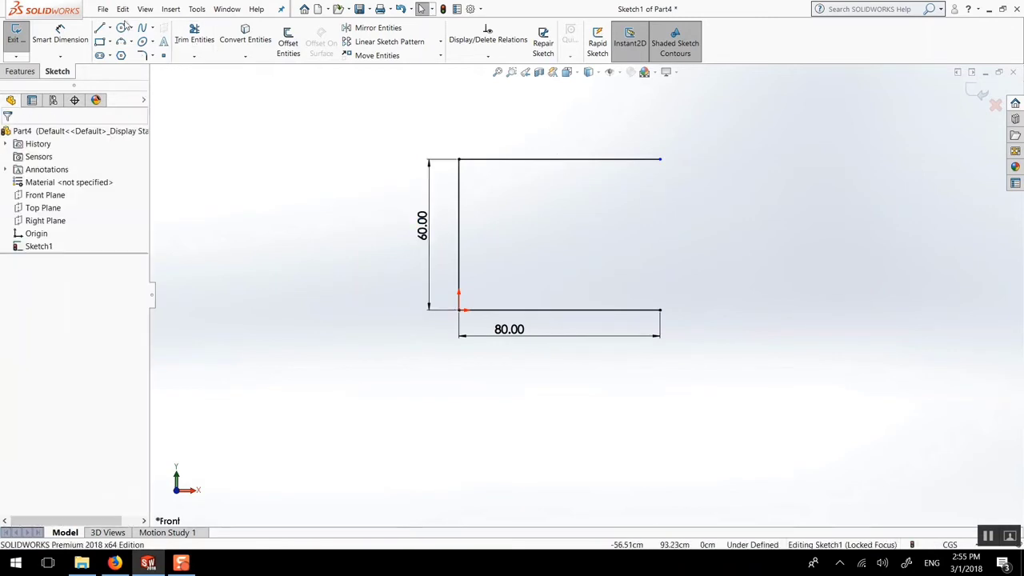
click(133, 43)
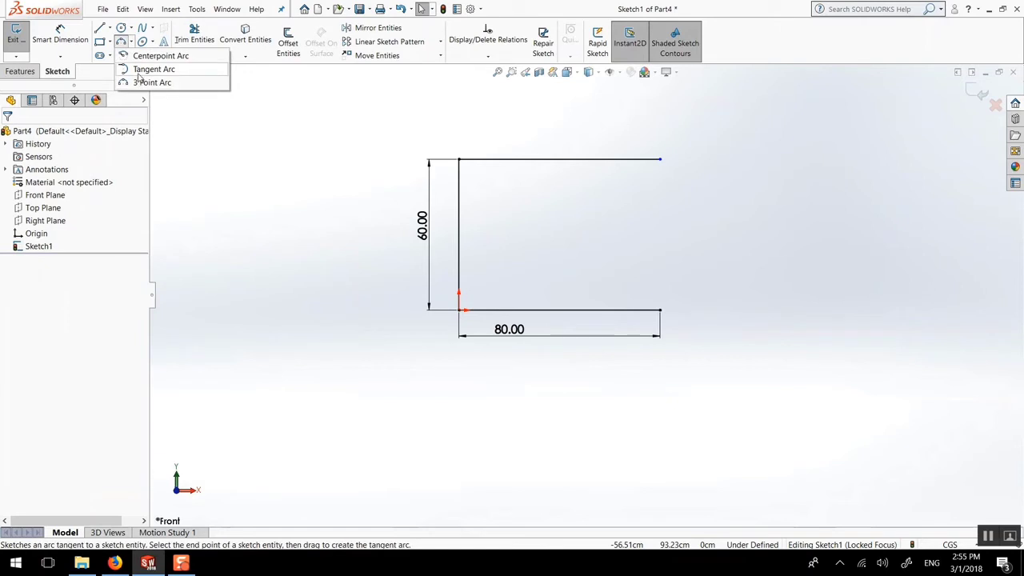
Draw a tangent arc from the top line's end down to the bottom-right corner
click(139, 70)
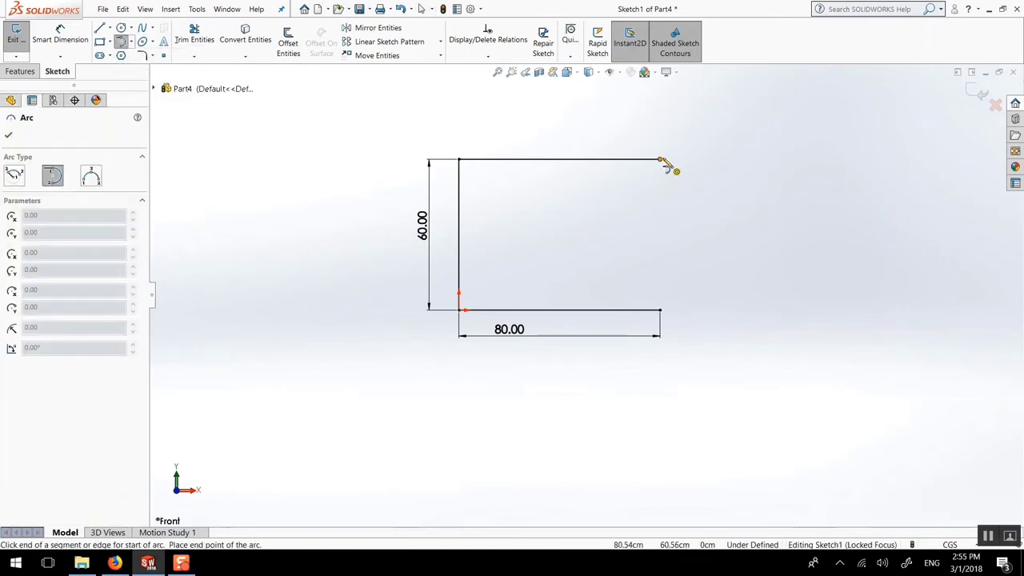
click(661, 160)
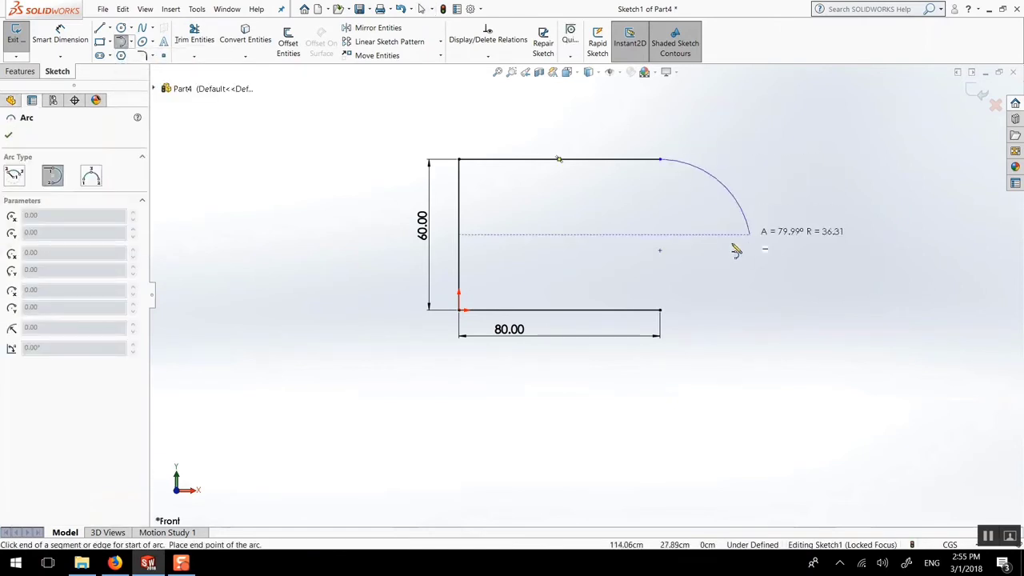
click(661, 310)
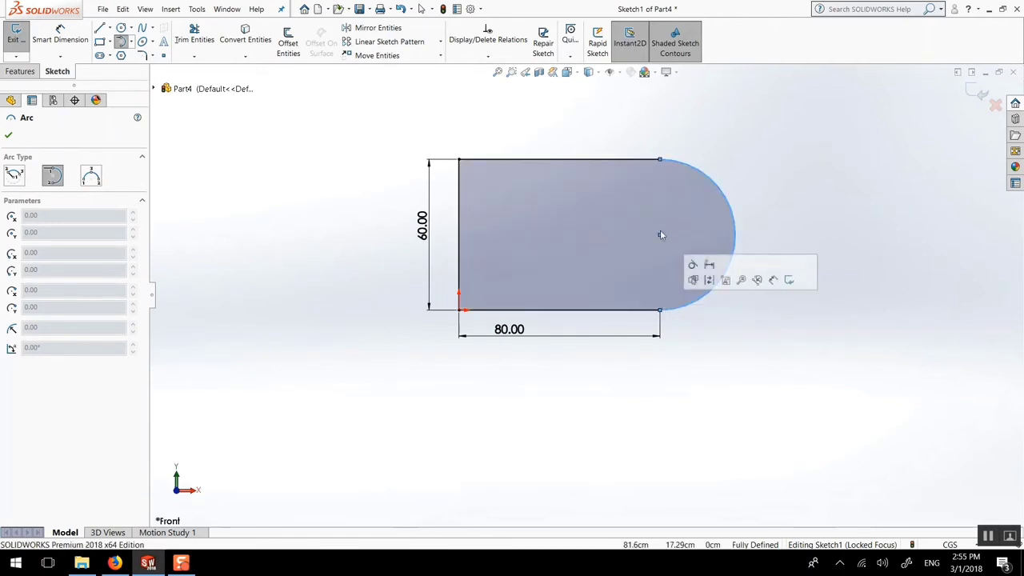
key(Escape)
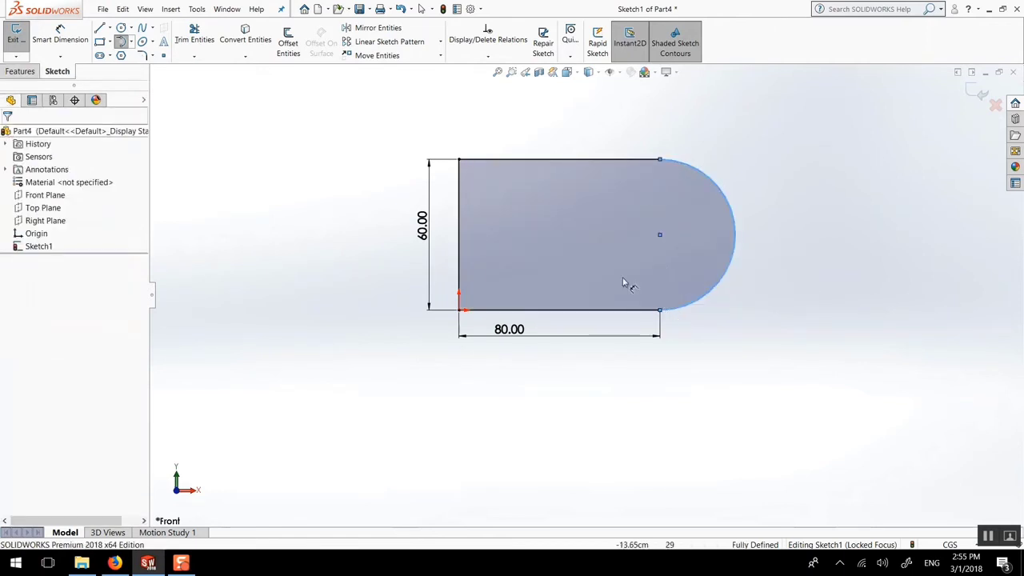
scroll(669, 264, up, 2)
scroll(660, 246, down, 3)
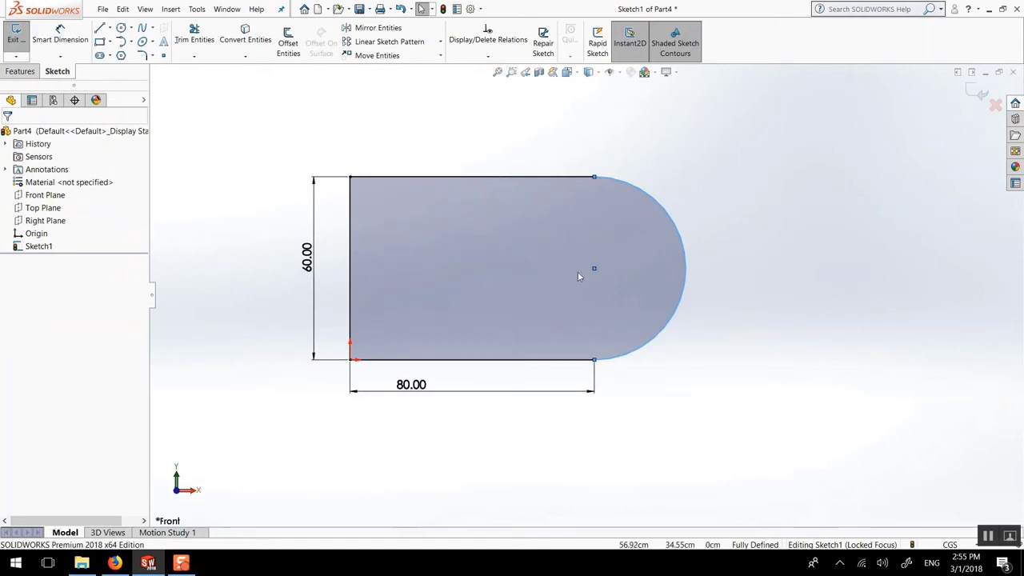
Draw a circle centred on the arc's centre
click(121, 29)
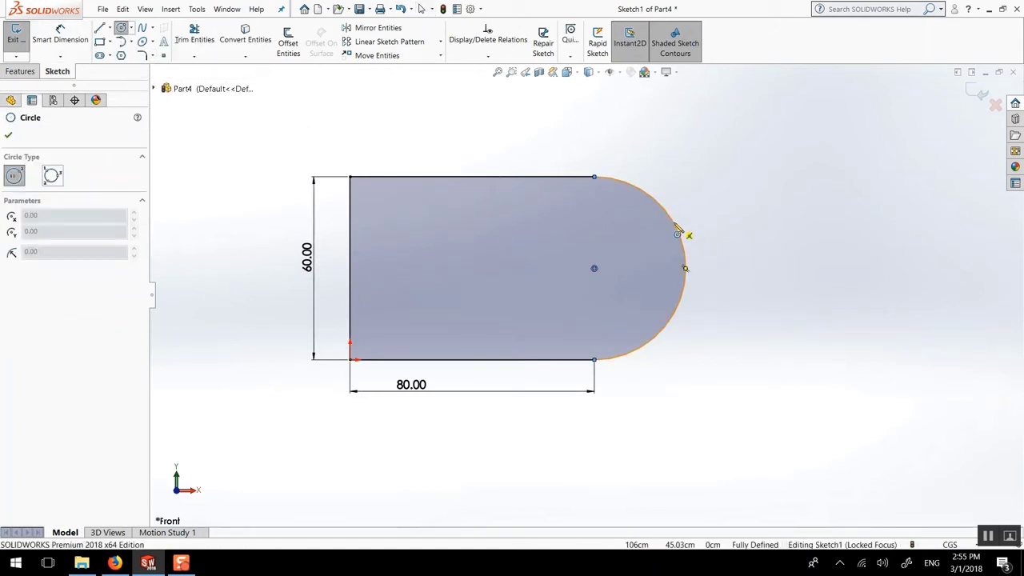
click(593, 268)
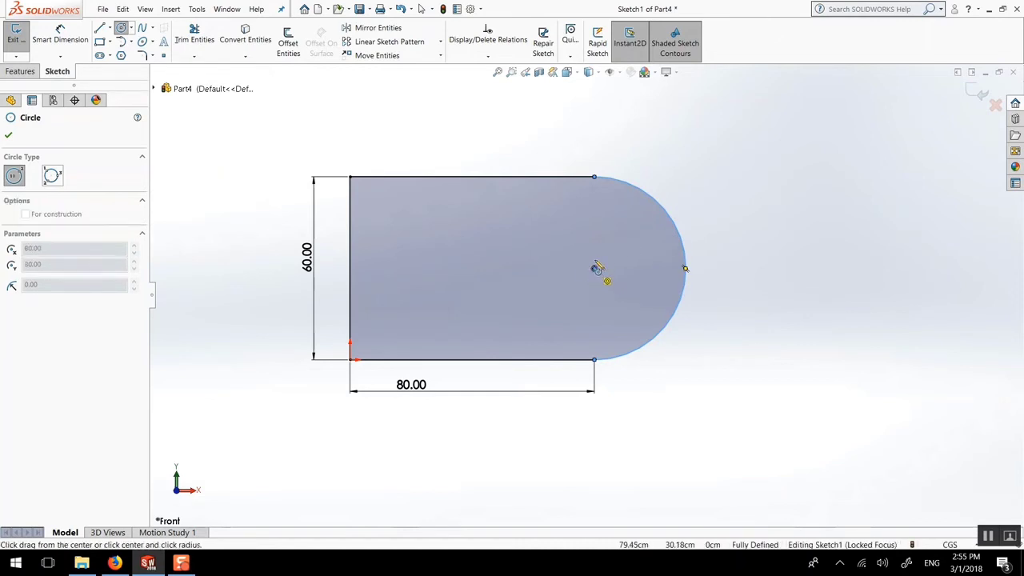
click(597, 214)
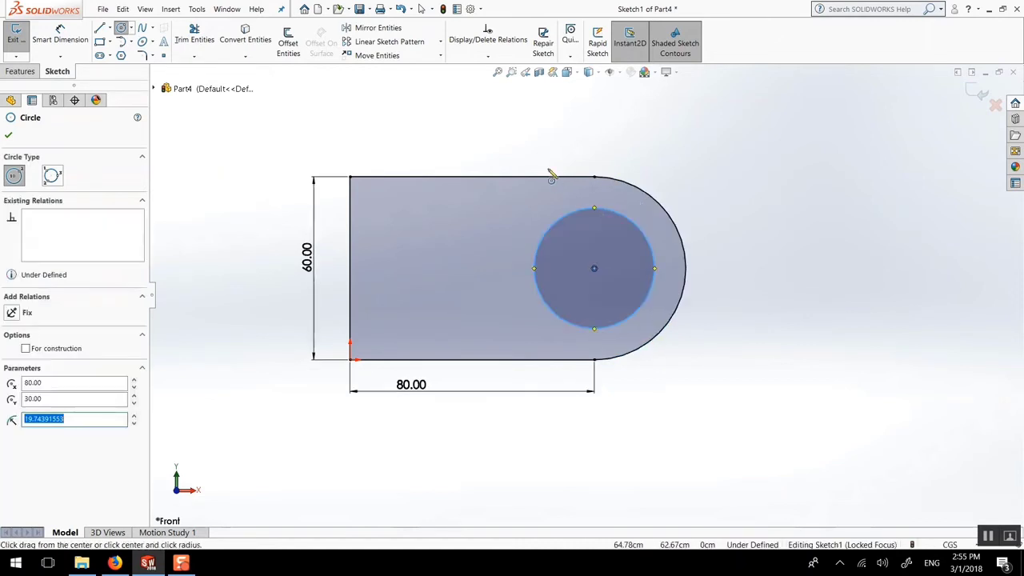
key(Escape)
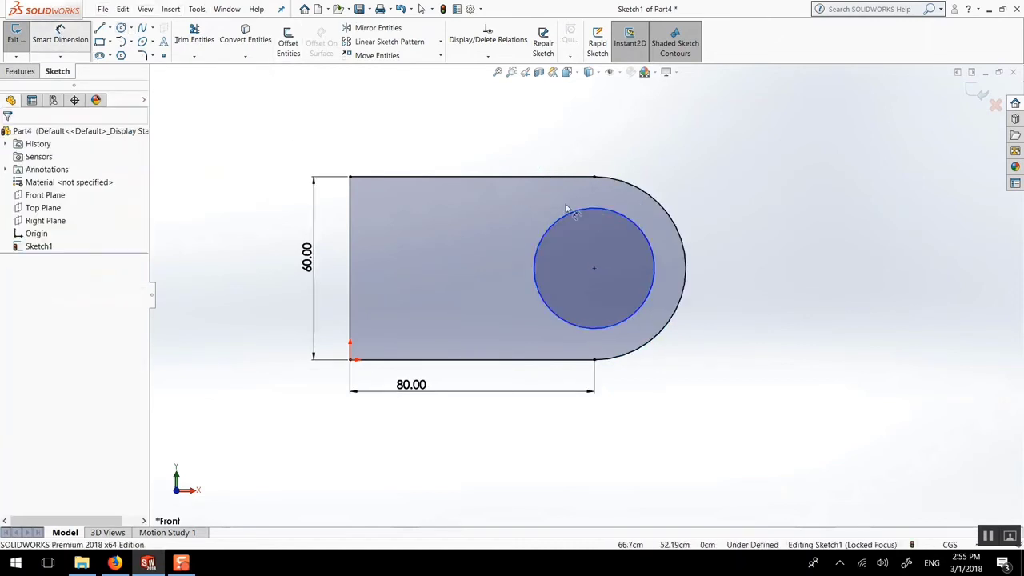
click(635, 221)
Dimension the circle at Ø40.00 and place the label beside it
click(731, 223)
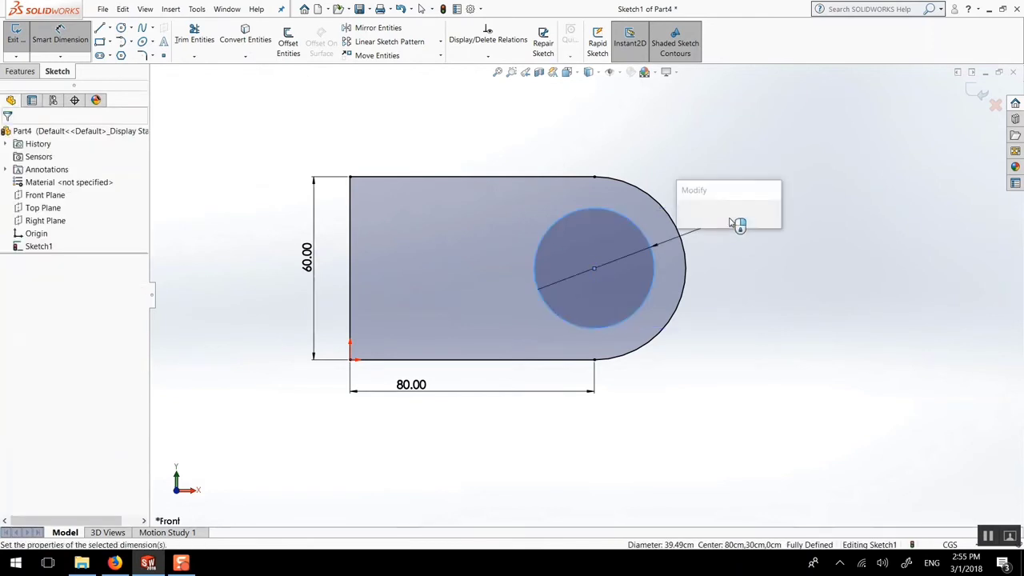
key(Return)
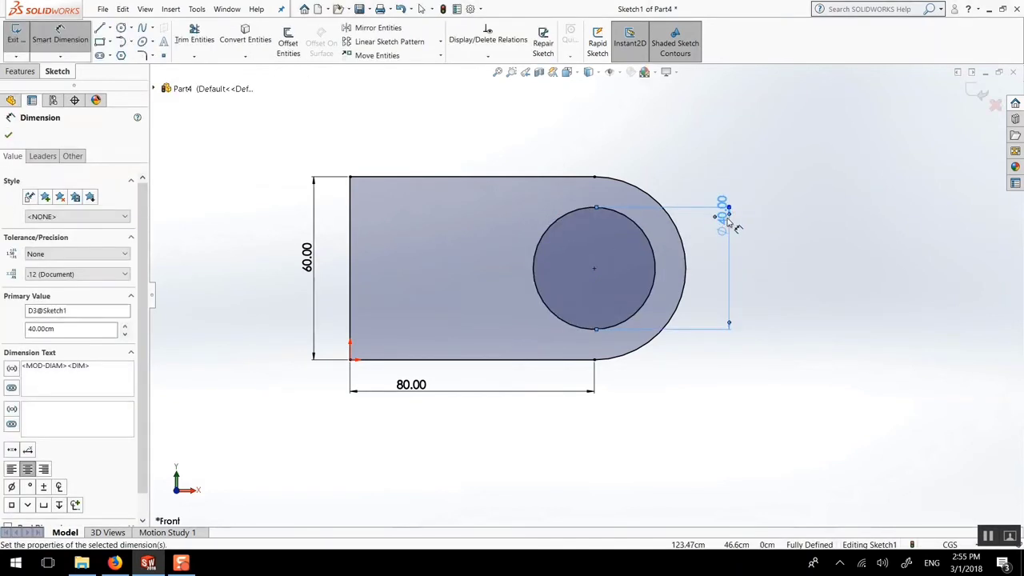
drag(727, 223, 726, 266)
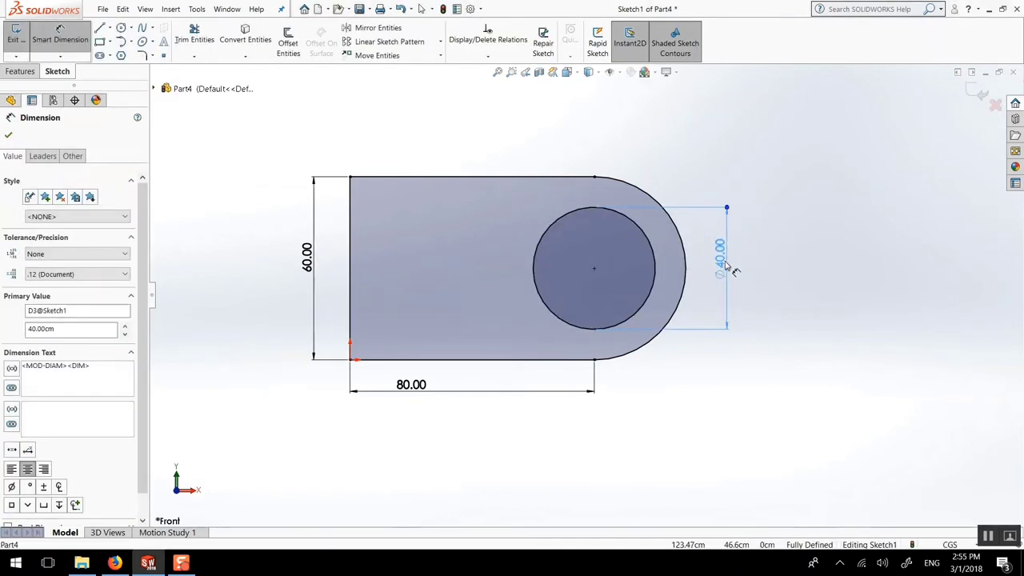
click(8, 135)
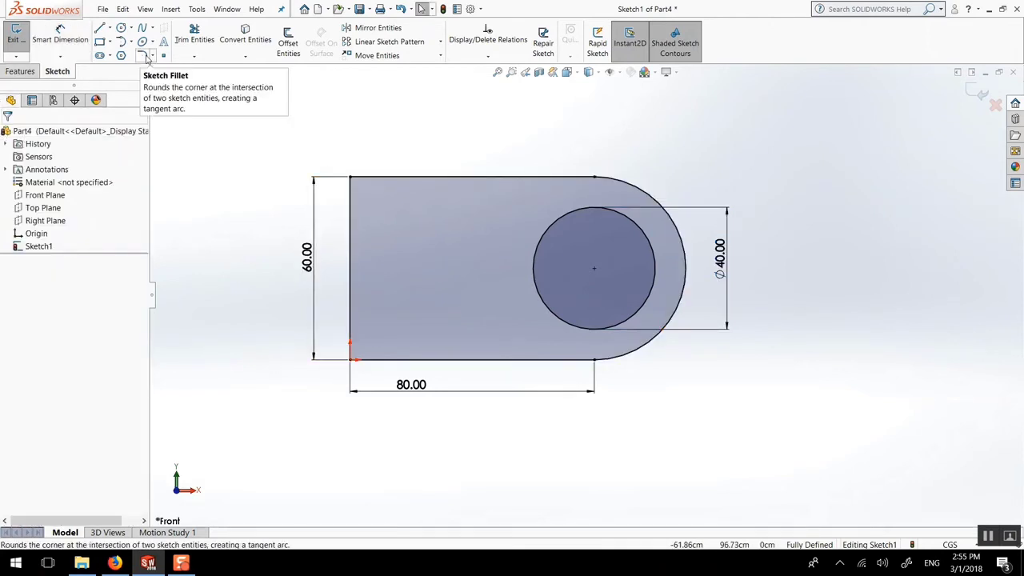
Fillet the top-left and bottom-left corners at R10.00 and move the label clear
click(147, 57)
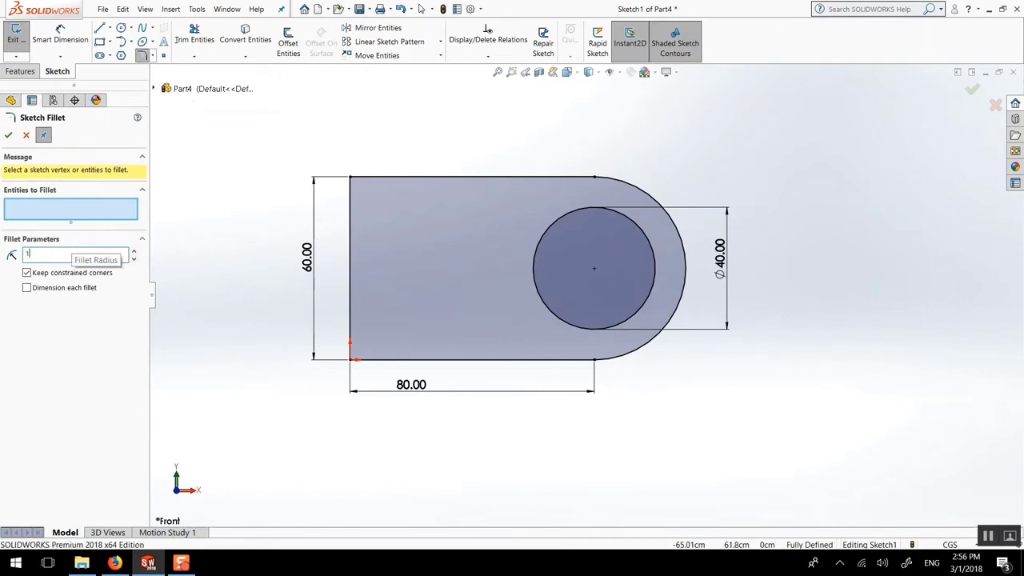
click(350, 177)
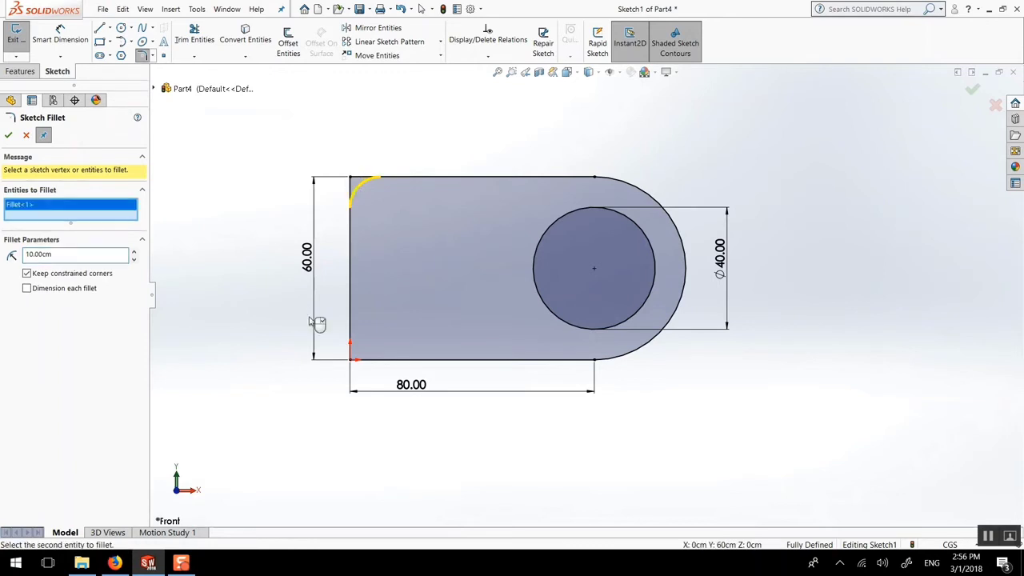
click(355, 362)
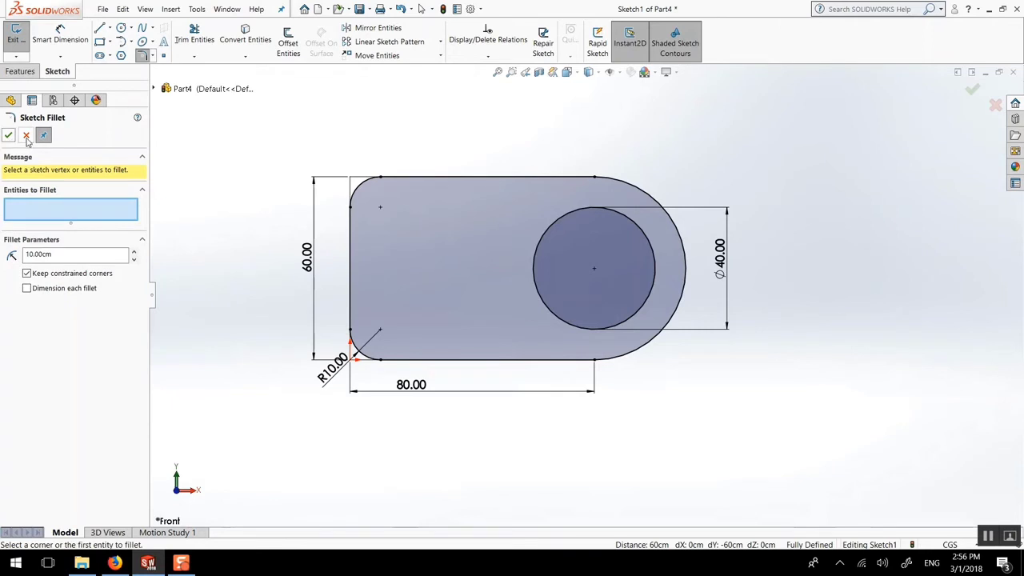
click(26, 136)
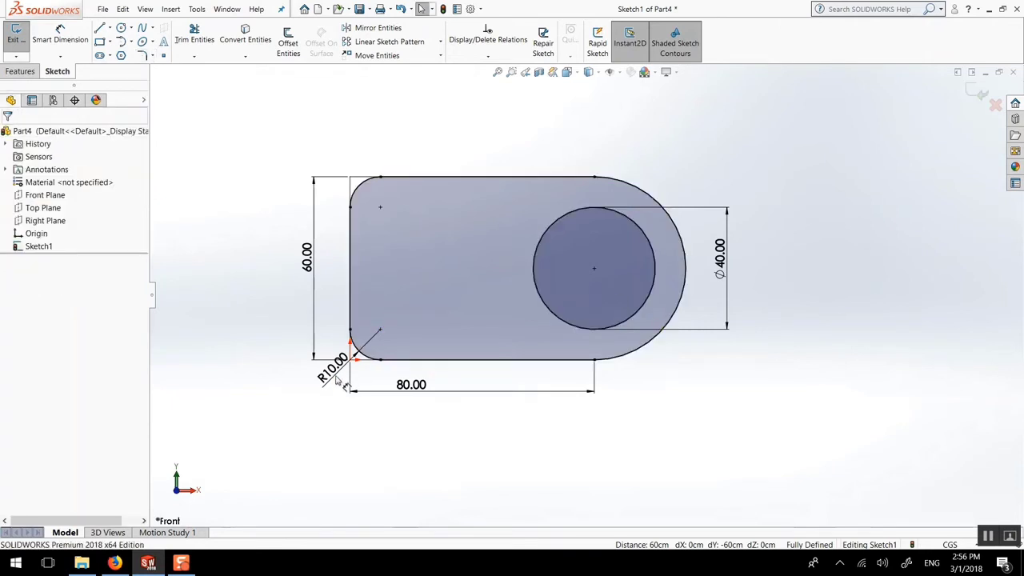
drag(336, 379, 305, 405)
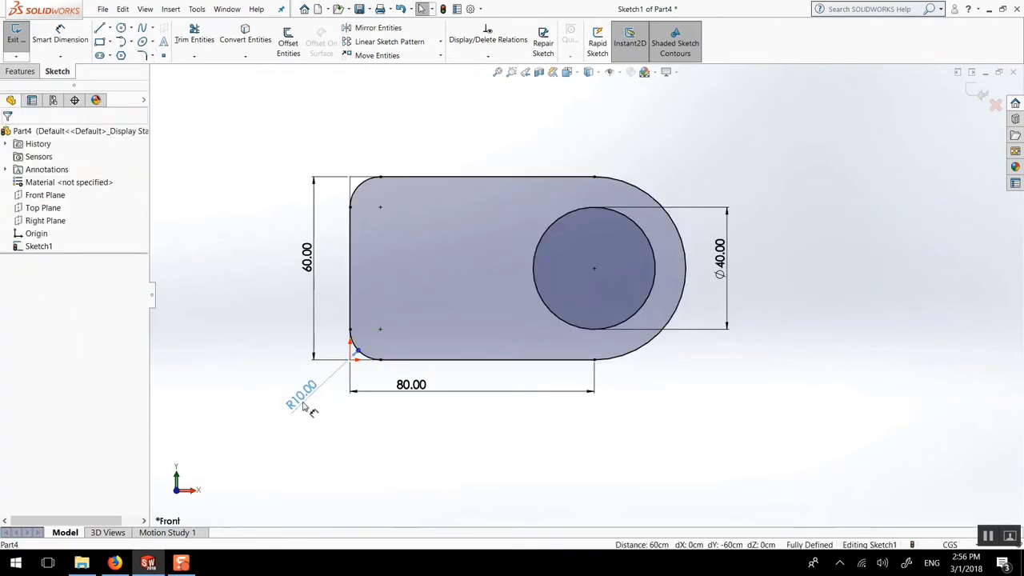
click(266, 245)
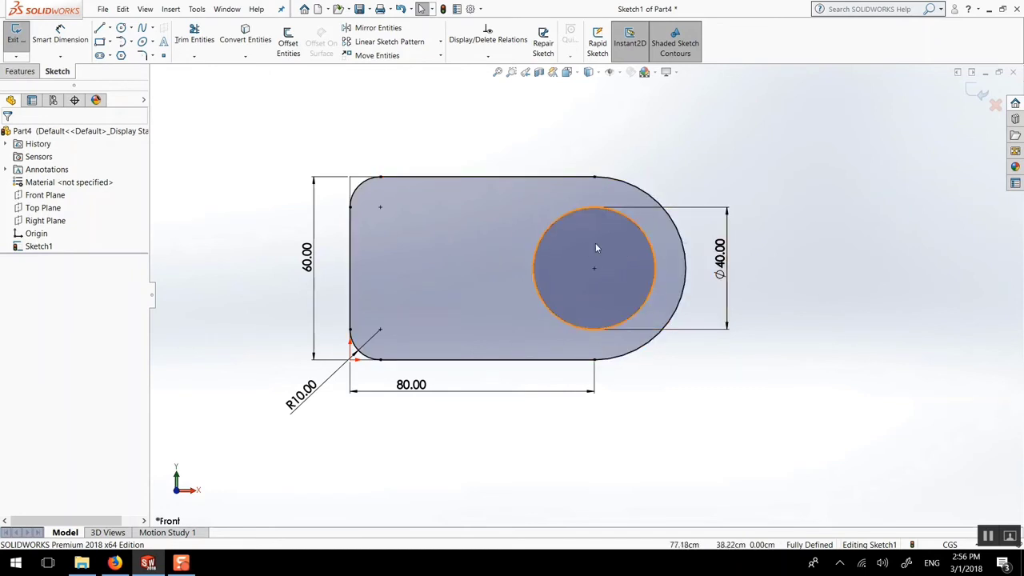
Extrude the profile 10 cm into a solid plate and orbit to view it
click(15, 72)
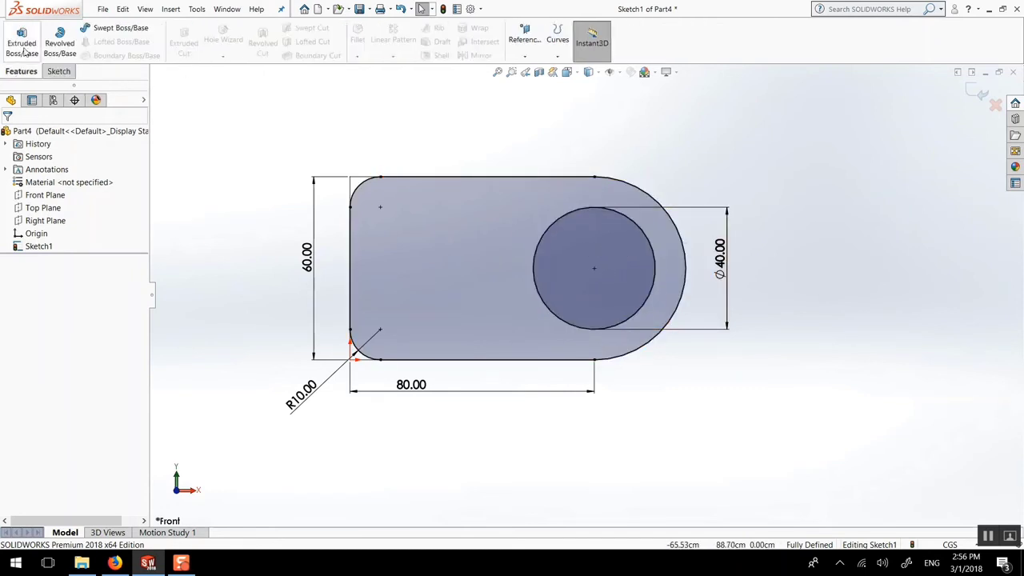
click(22, 41)
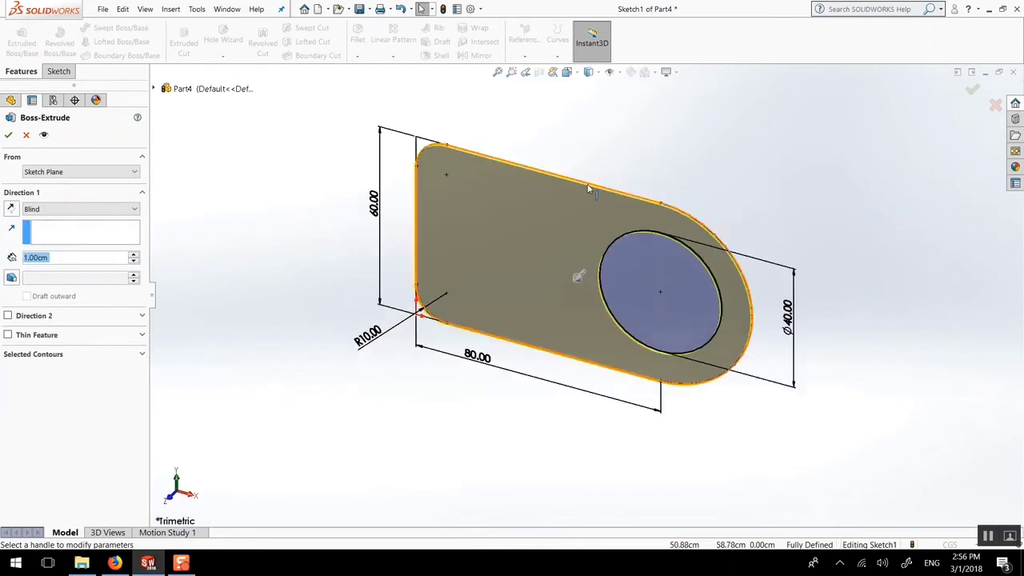
text(10)
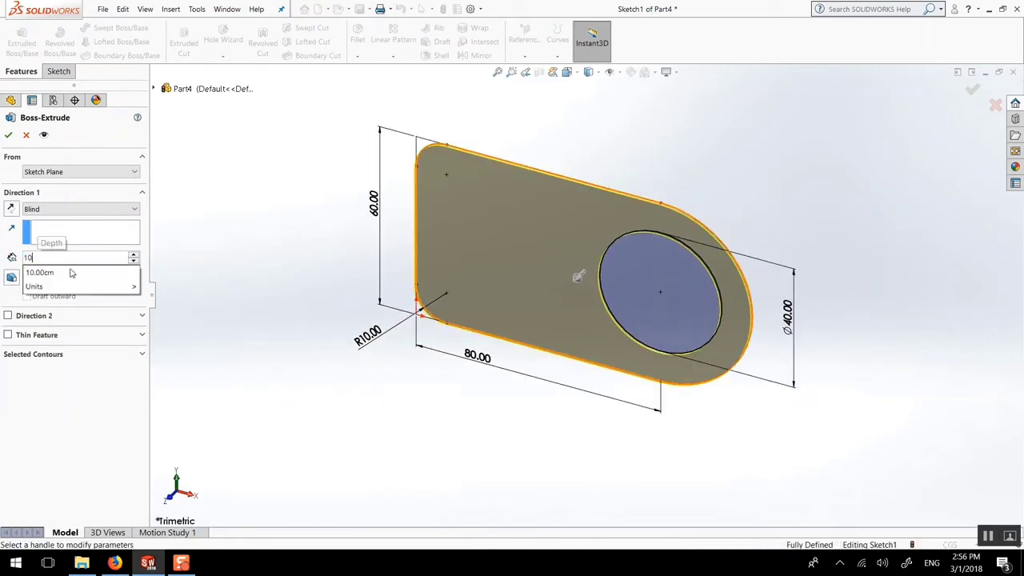
key(Return)
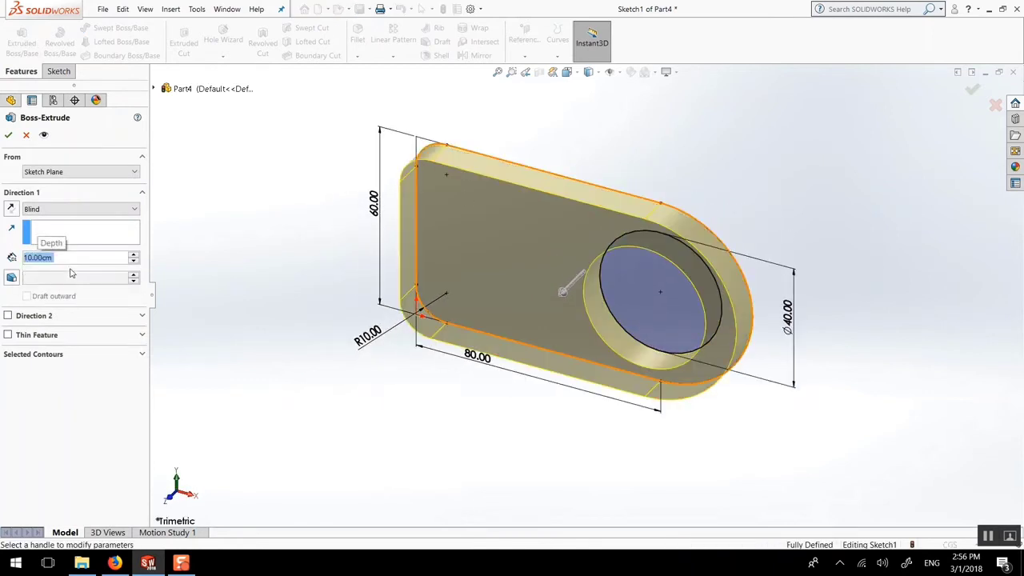
click(8, 135)
middle_drag(592, 288, 577, 216)
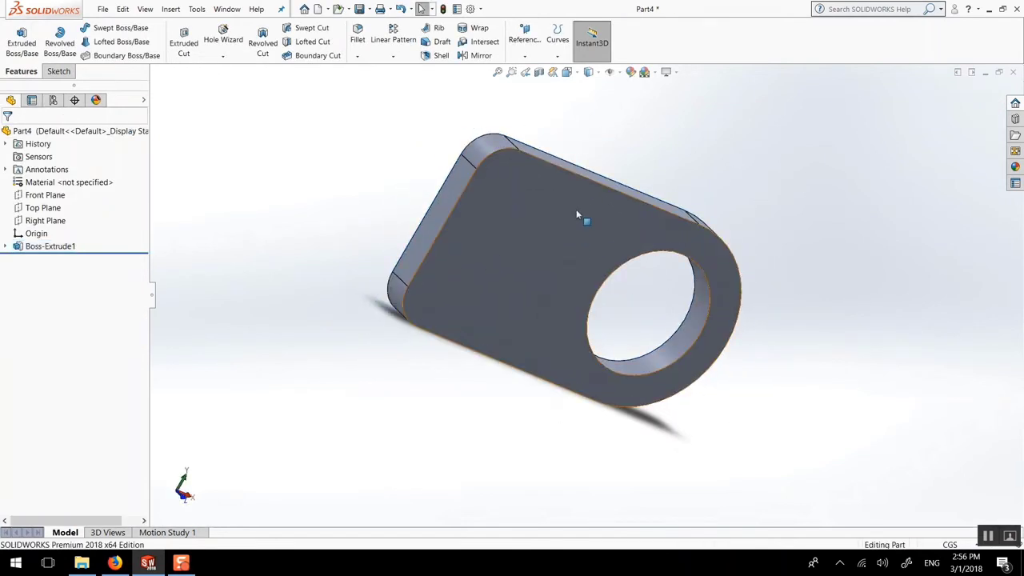
click(576, 214)
key(ctrl+8)
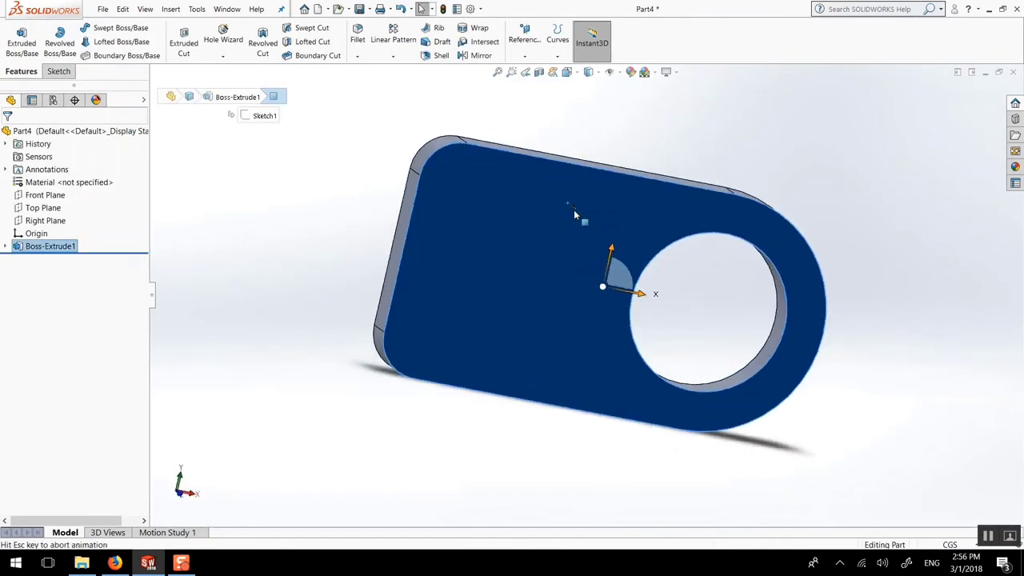
click(639, 136)
middle_drag(611, 273, 592, 281)
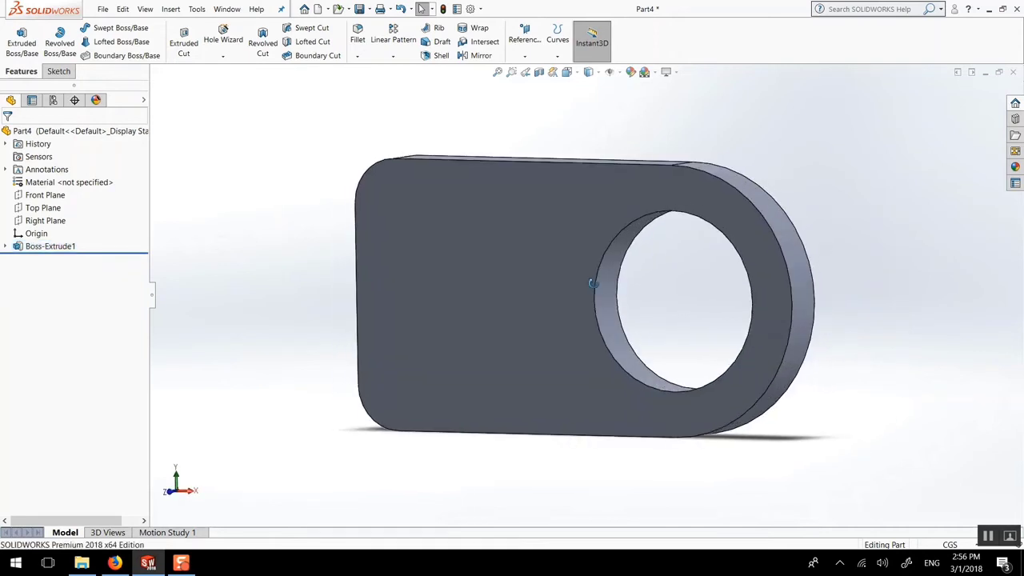
Change Boss-Extrude1's depth to 5 cm and select Sketch1 beneath it
click(40, 247)
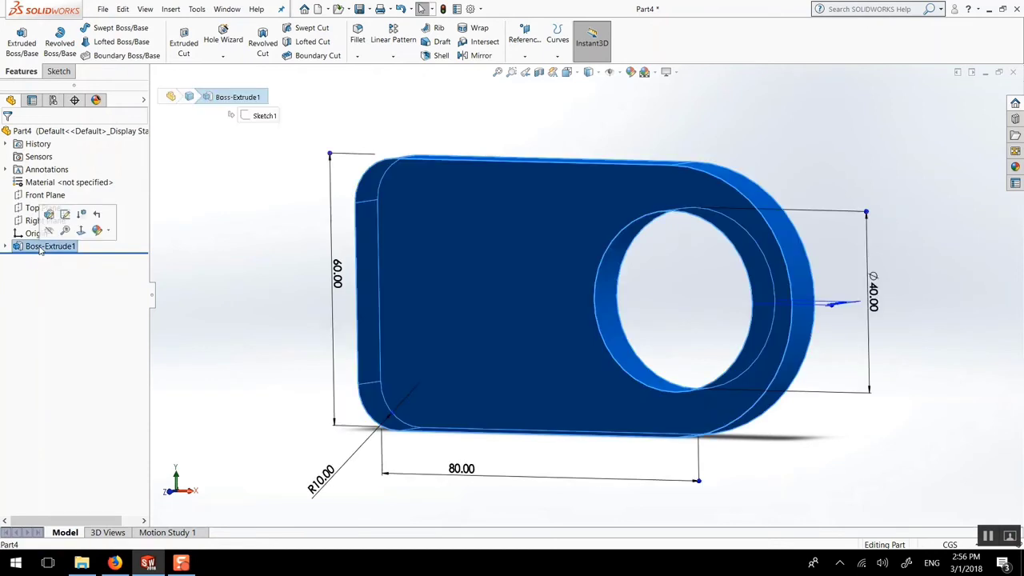
click(52, 214)
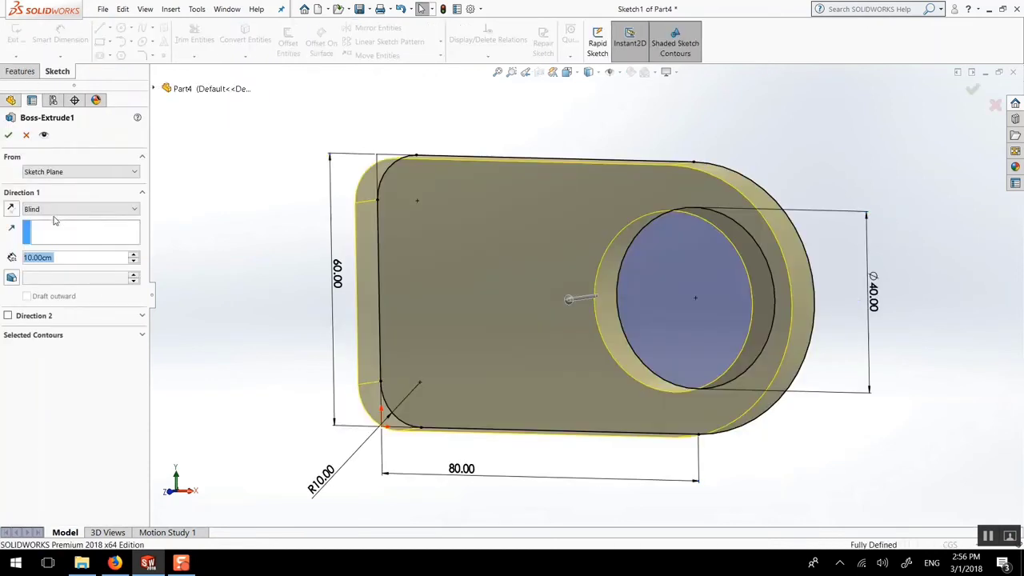
text(5)
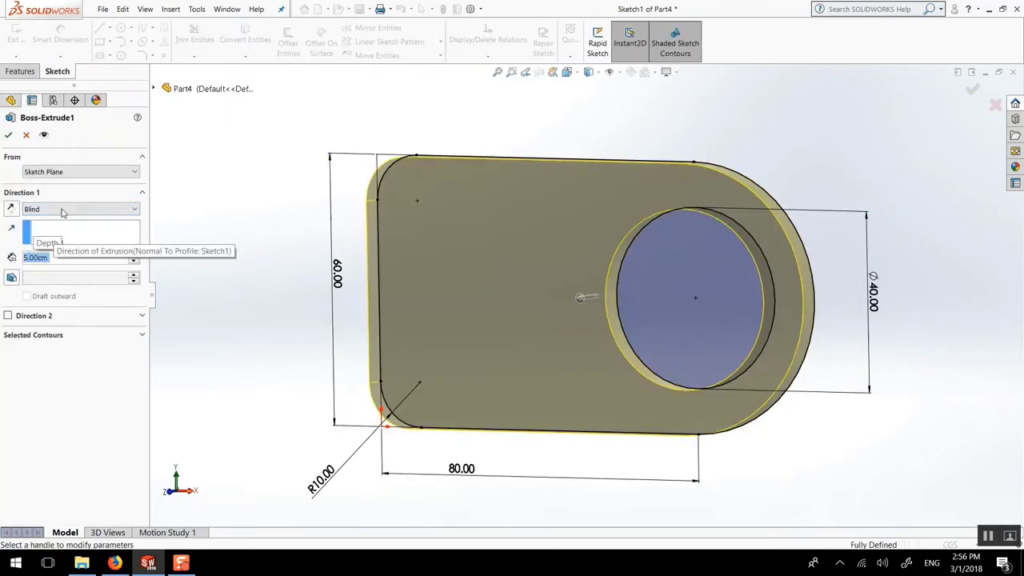
click(8, 134)
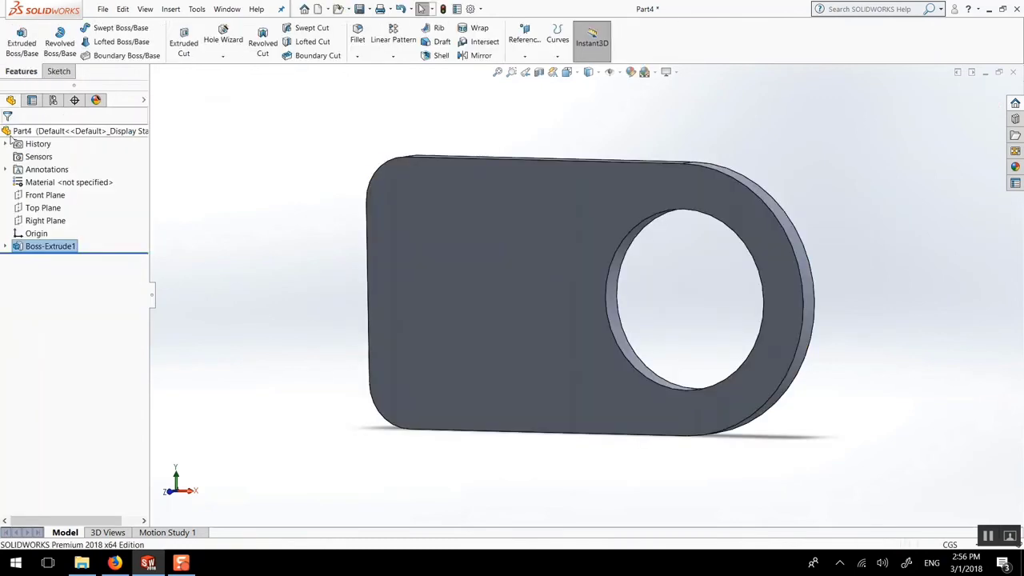
click(6, 247)
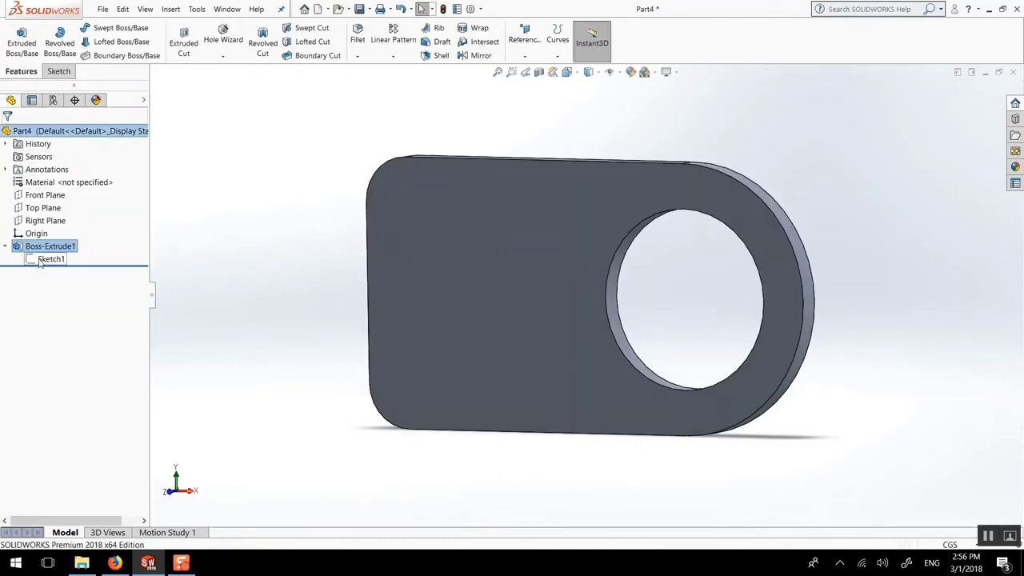
click(40, 262)
Change the corner fillets from R10.00 to R5.00 and rebuild the plate
click(50, 228)
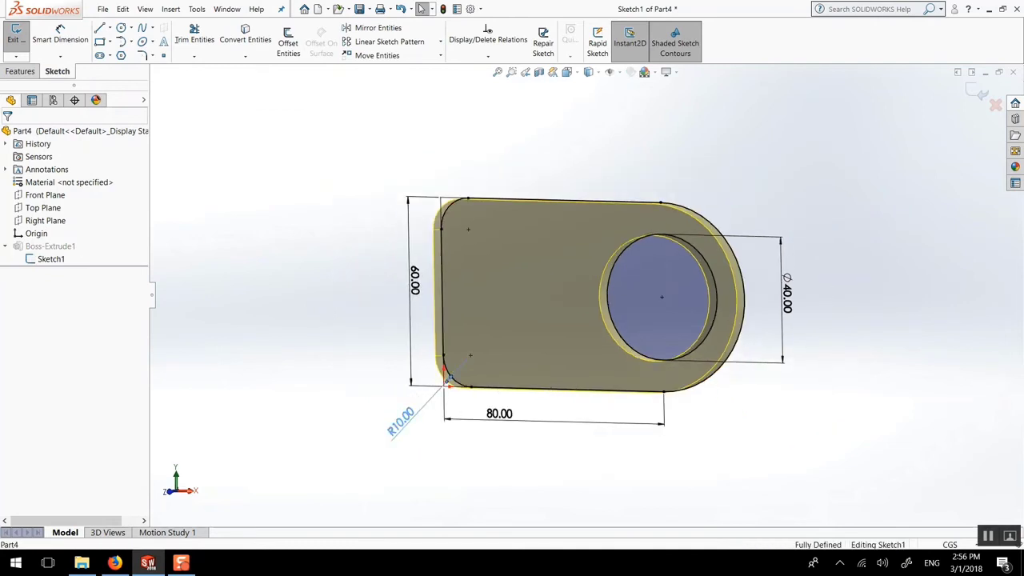
double_click(404, 406)
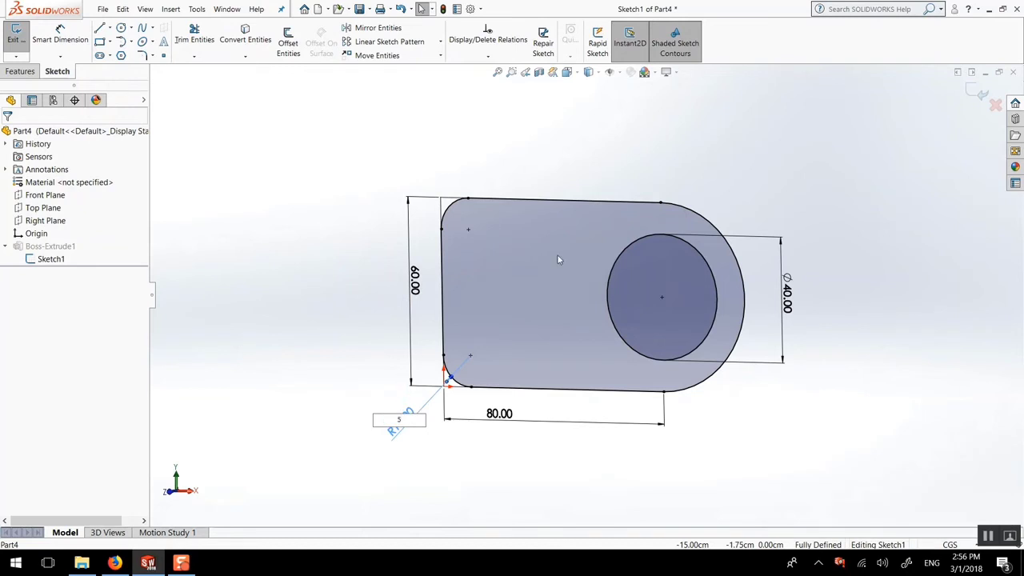
key(Return)
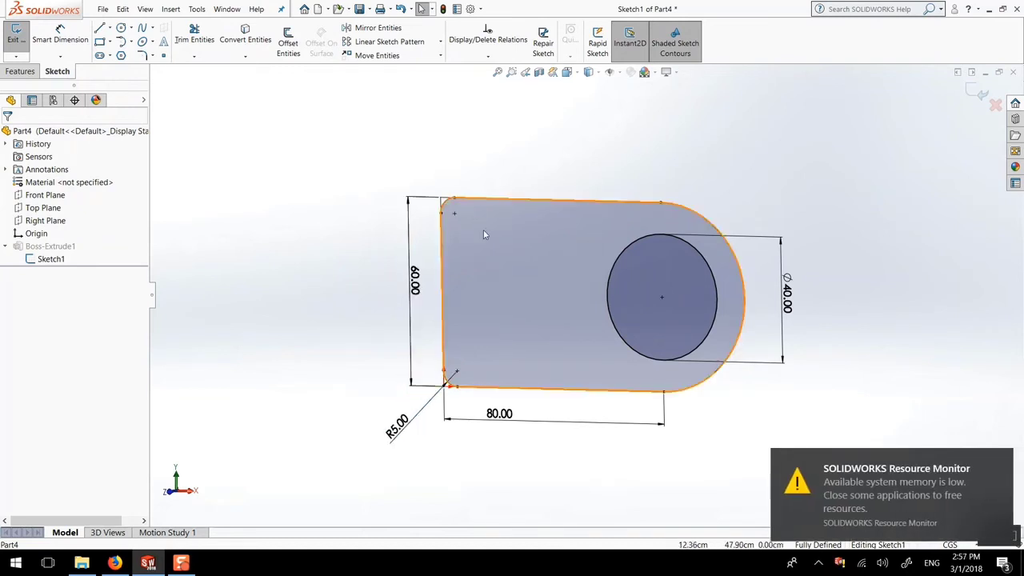
click(978, 91)
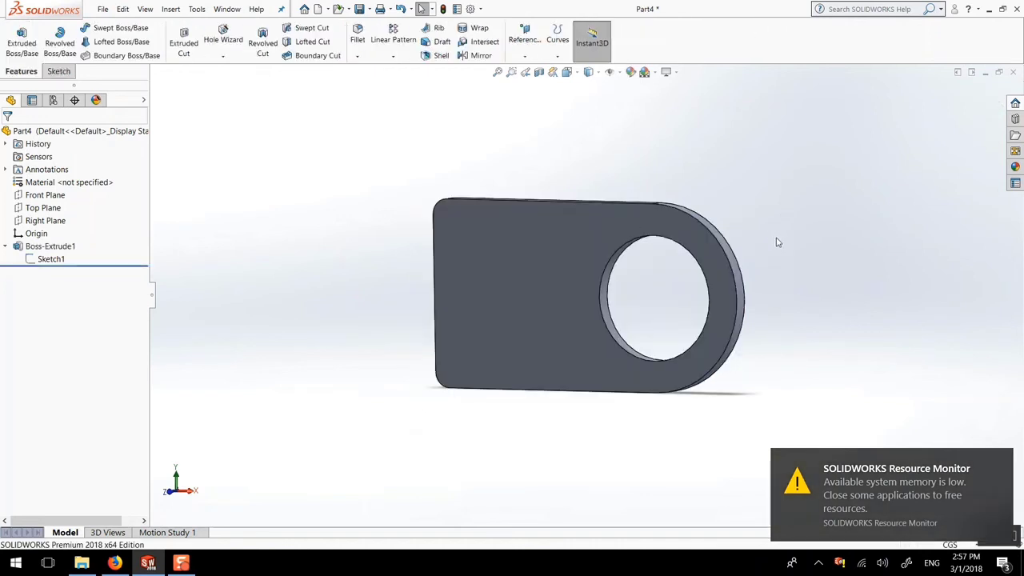
scroll(721, 254, down, 3)
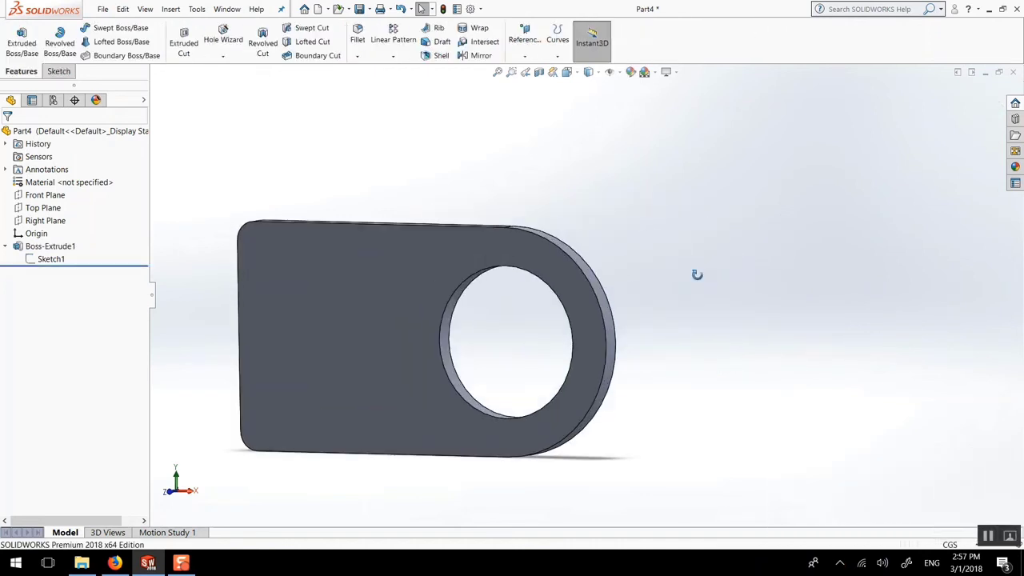
middle_drag(697, 274, 699, 279)
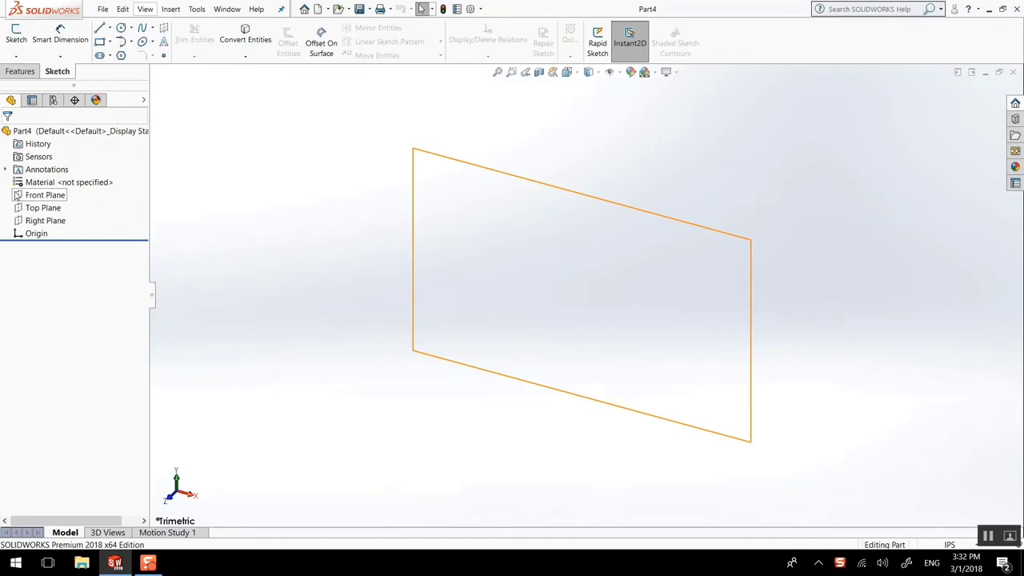
Start a sketch on the Front Plane with a horizontal midpoint line centred on the origin
click(20, 72)
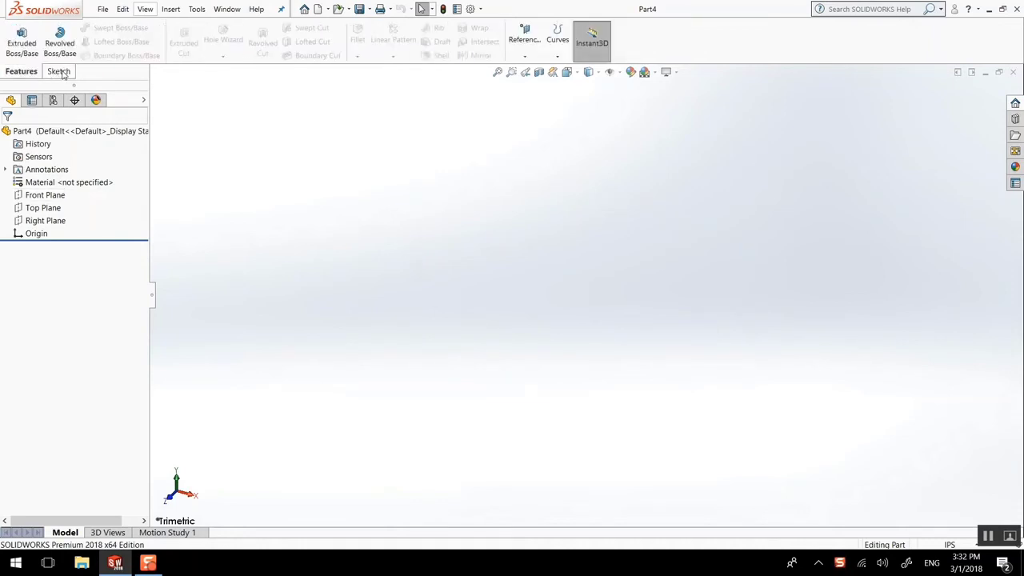
click(58, 72)
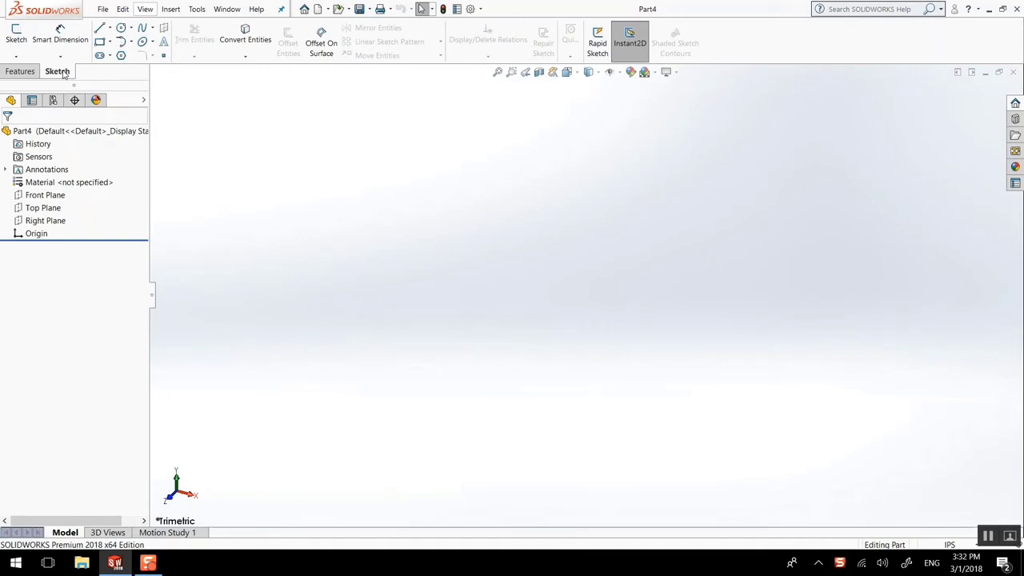
click(40, 195)
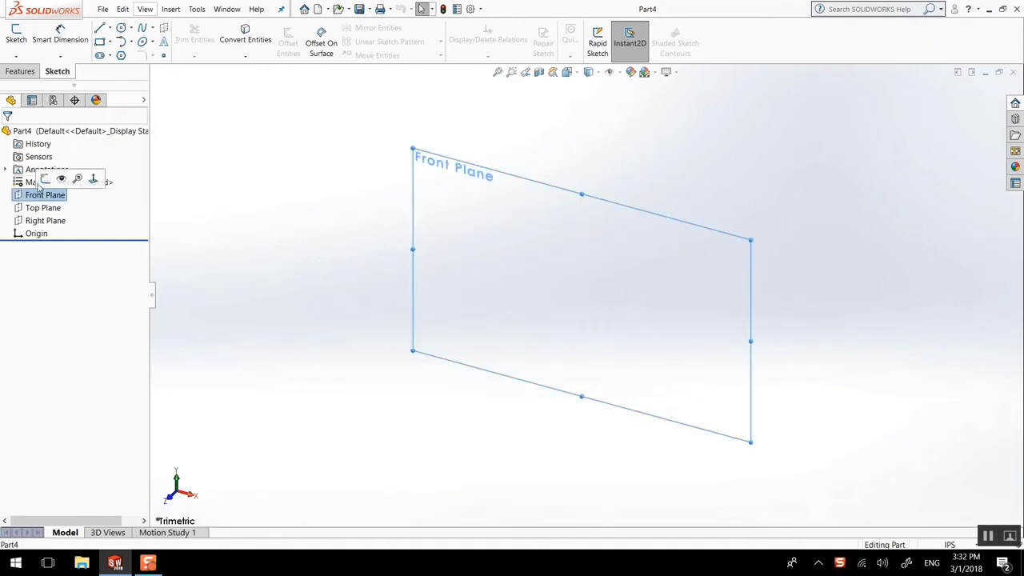
click(96, 176)
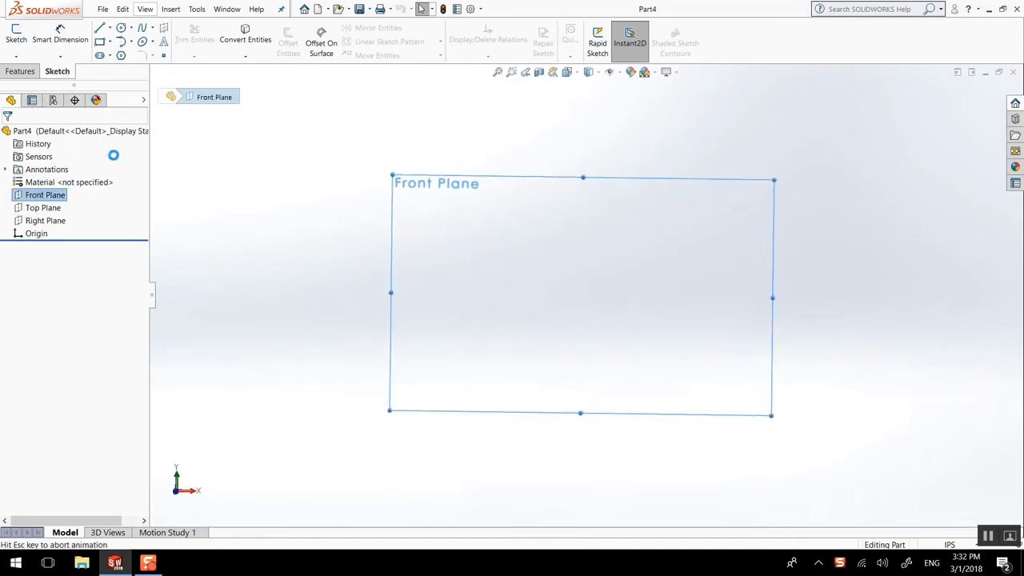
click(99, 28)
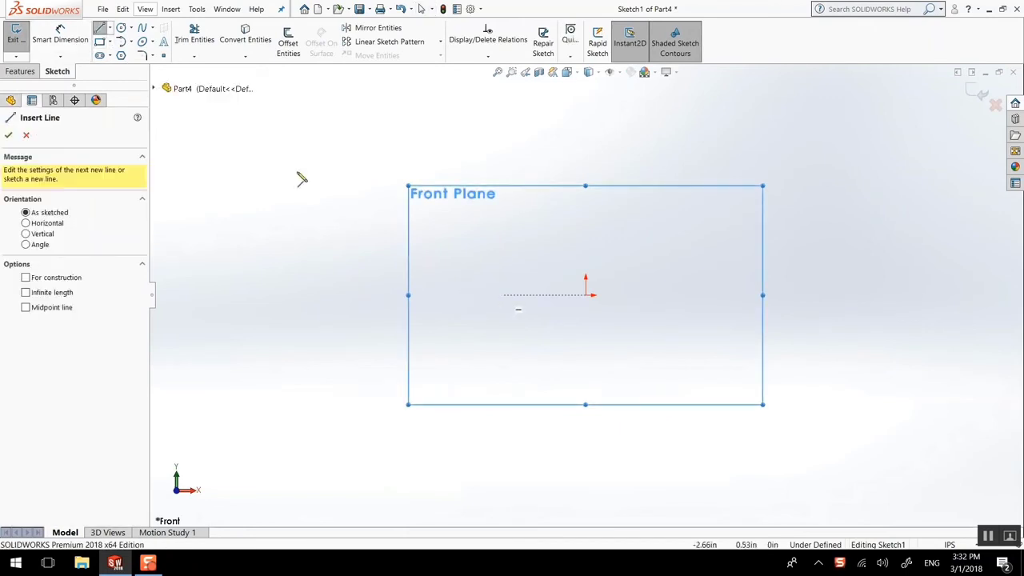
click(112, 30)
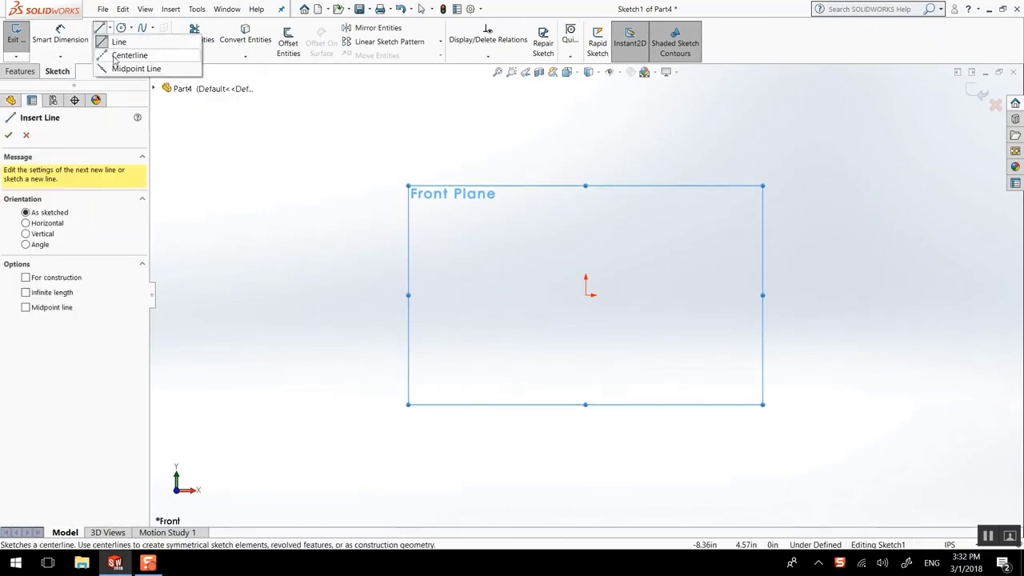
click(128, 69)
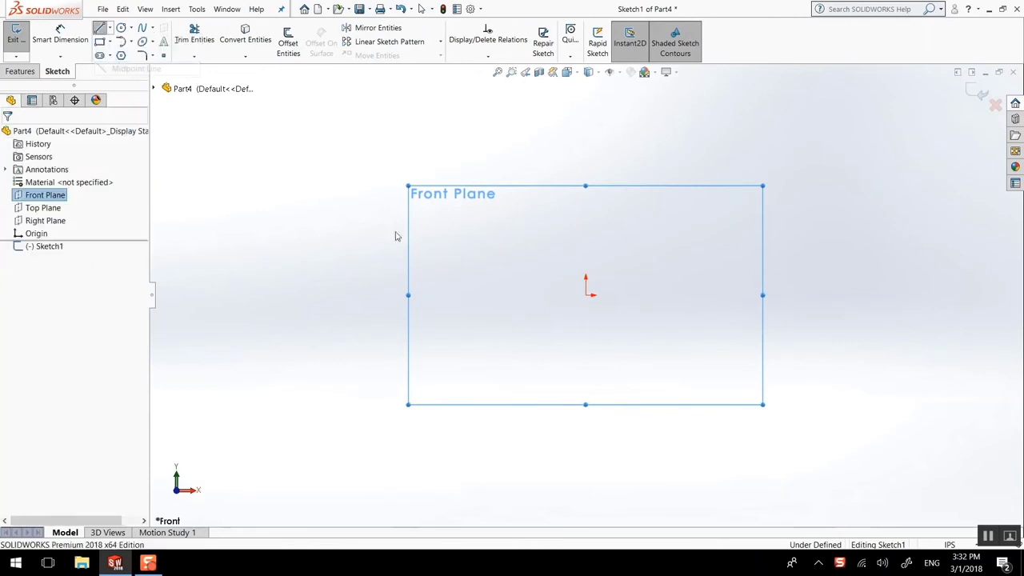
click(587, 295)
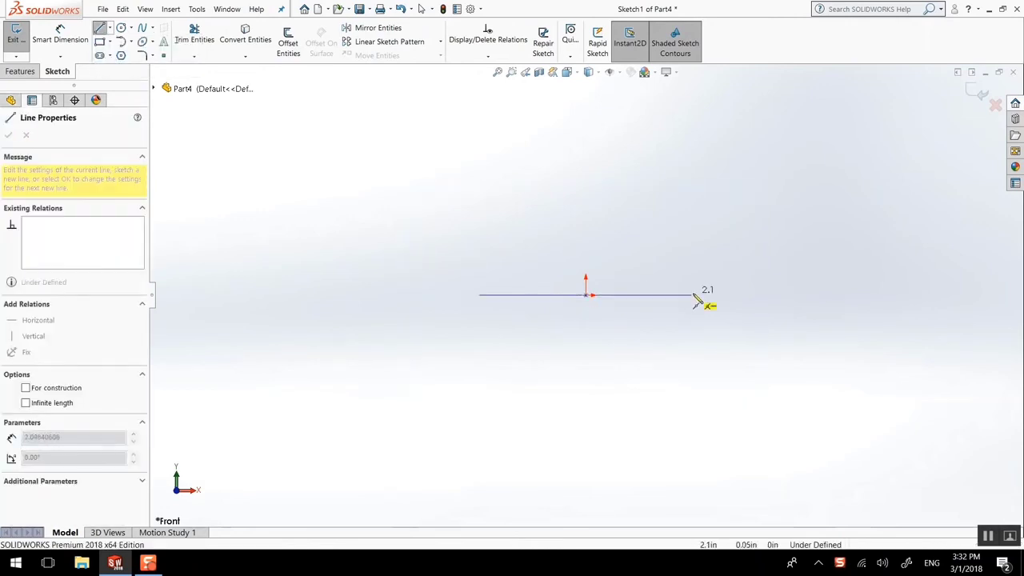
click(697, 295)
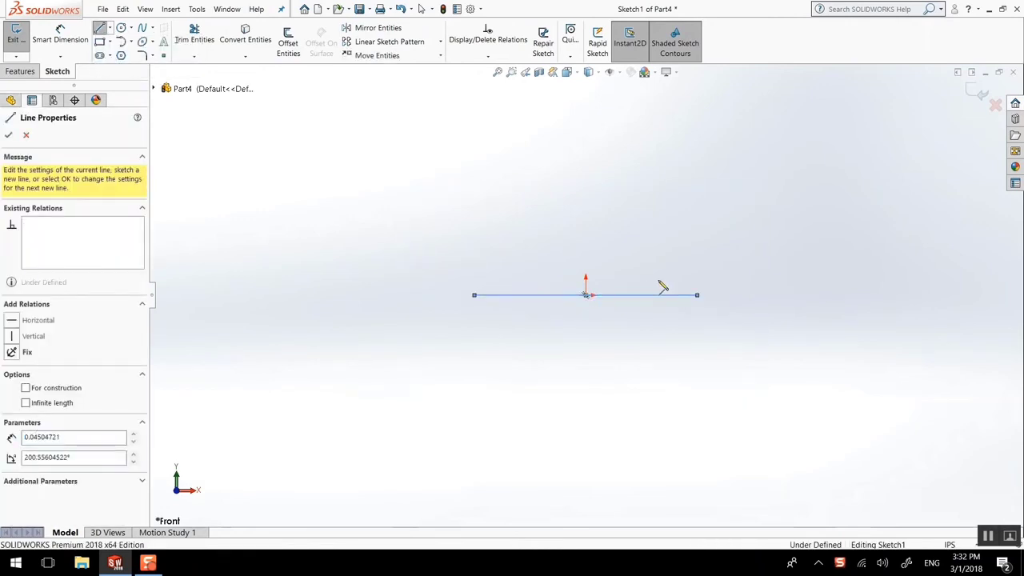
Switch the document units to CGS and exit the sketch
click(950, 545)
click(949, 483)
click(16, 38)
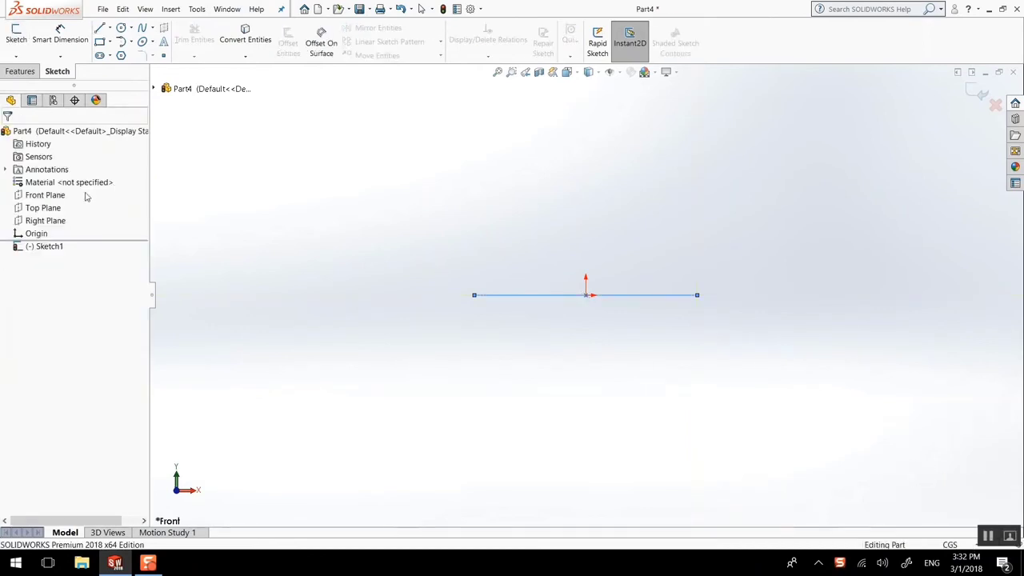
Reopen Sketch1 and dimension the horizontal line to 80
click(48, 247)
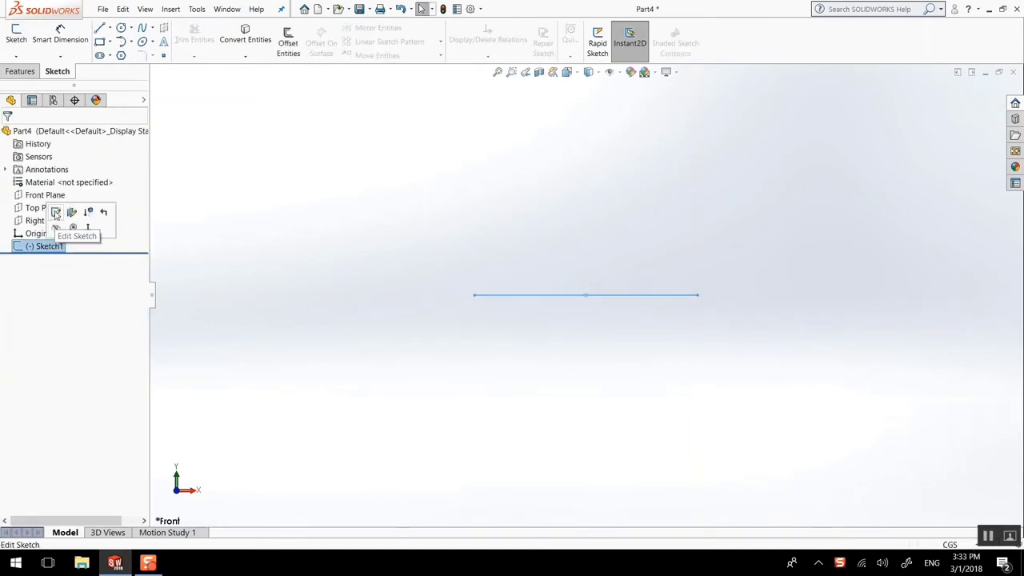
click(56, 212)
click(62, 36)
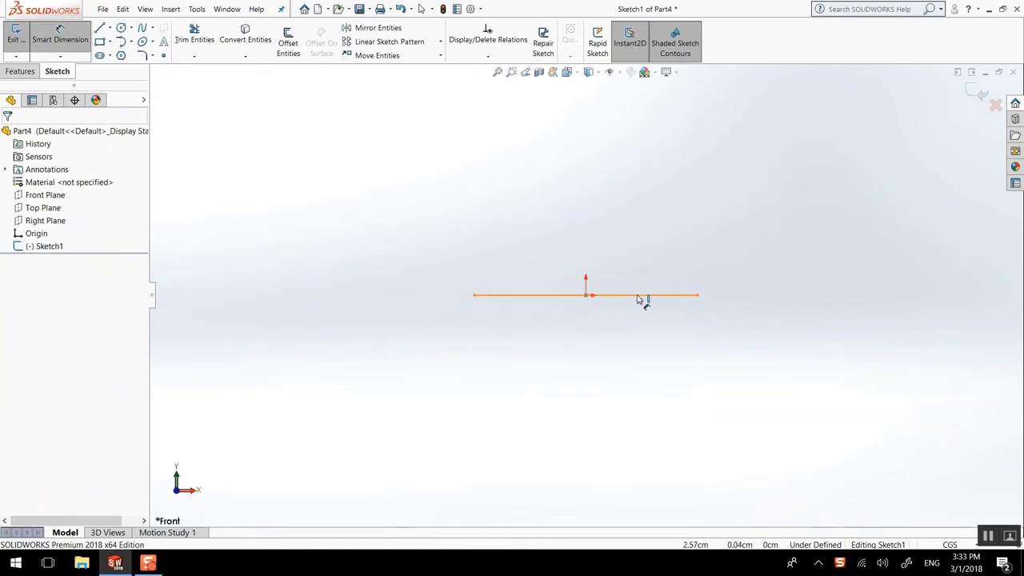
click(640, 295)
click(639, 330)
text(6)
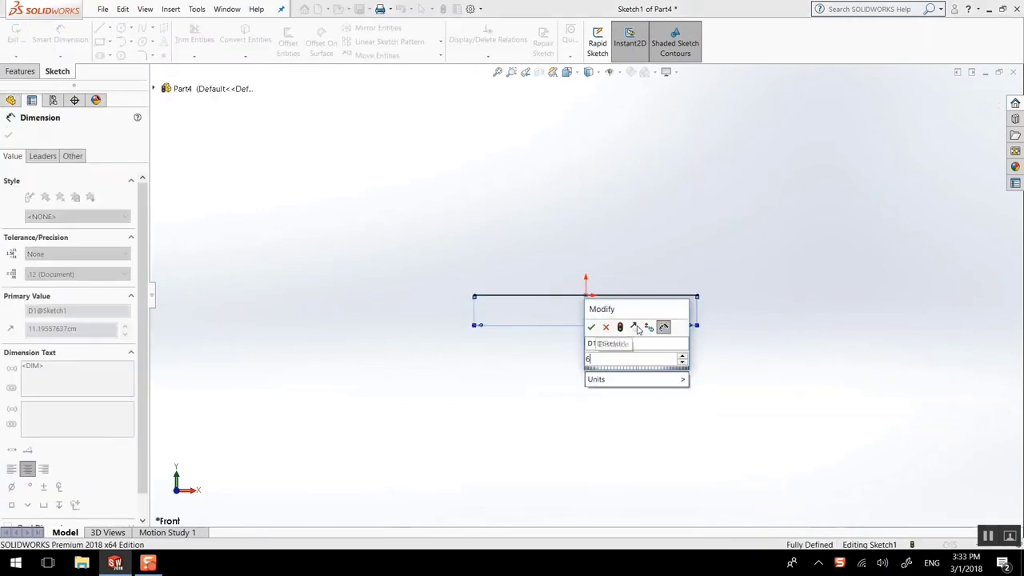
text(0)
key(Return)
Draw a vertical line up from the left end and dimension it to 40
key(l)
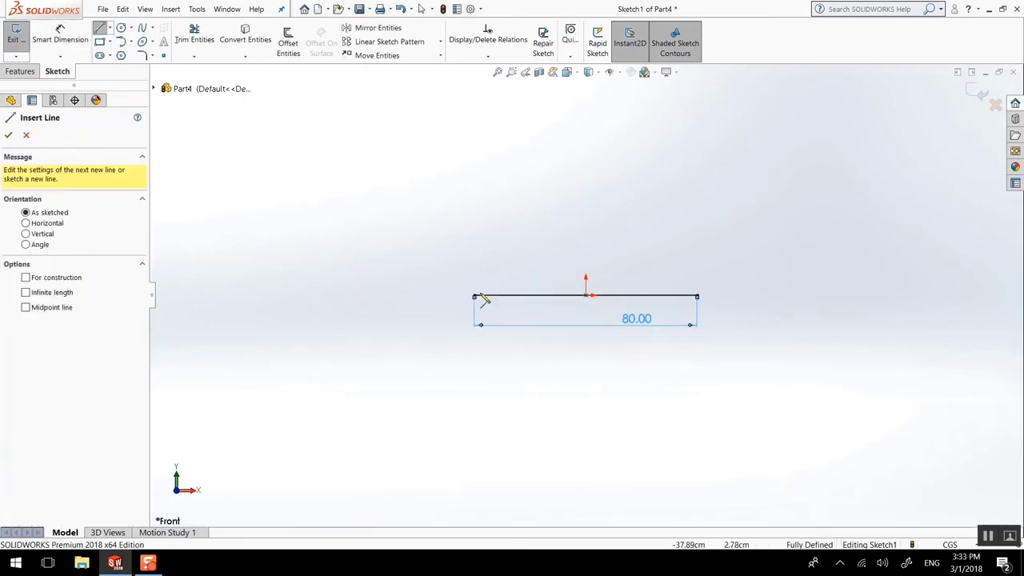
click(475, 294)
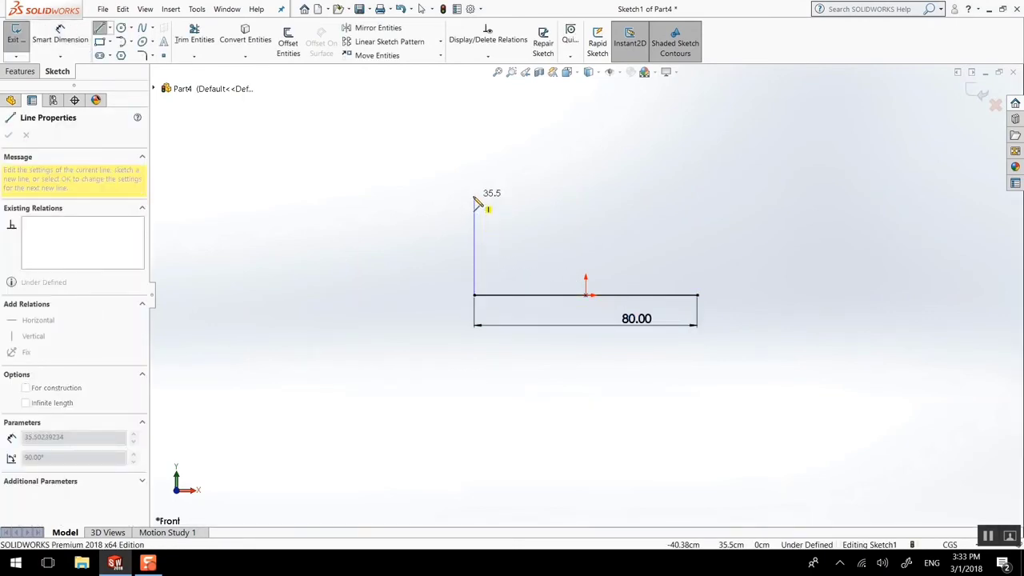
click(475, 196)
key(Escape)
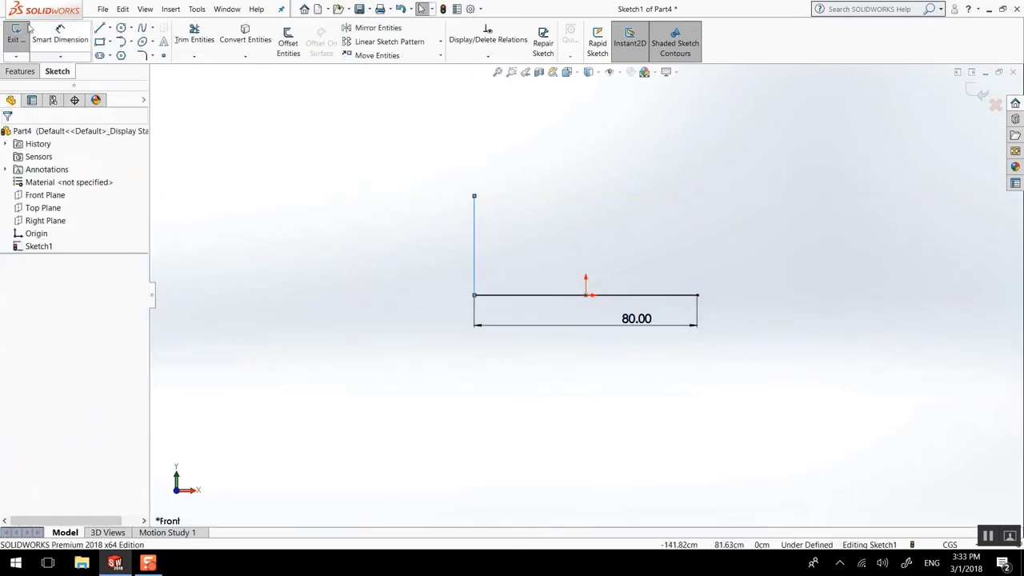
key(d)
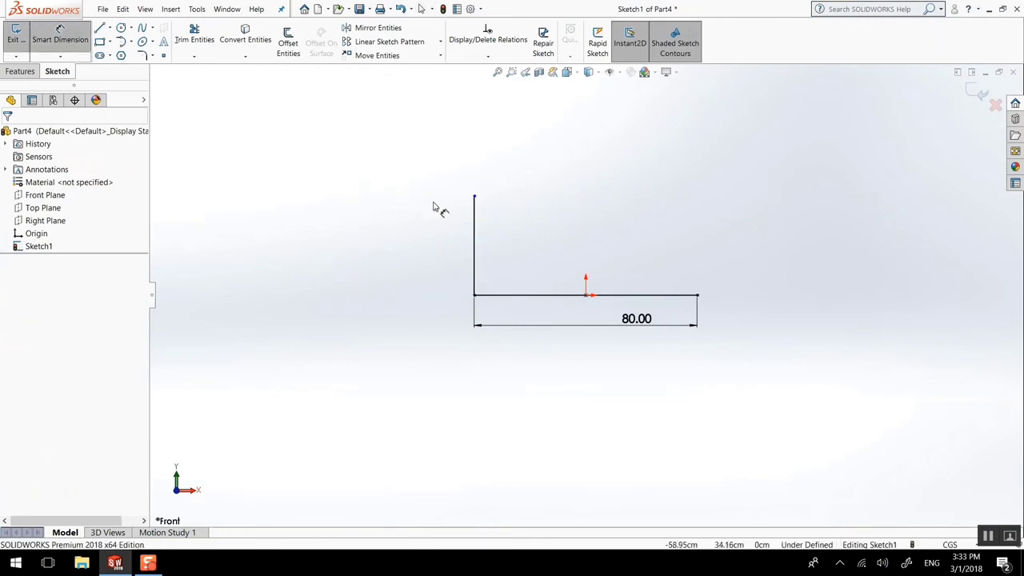
click(472, 221)
click(458, 238)
text(40)
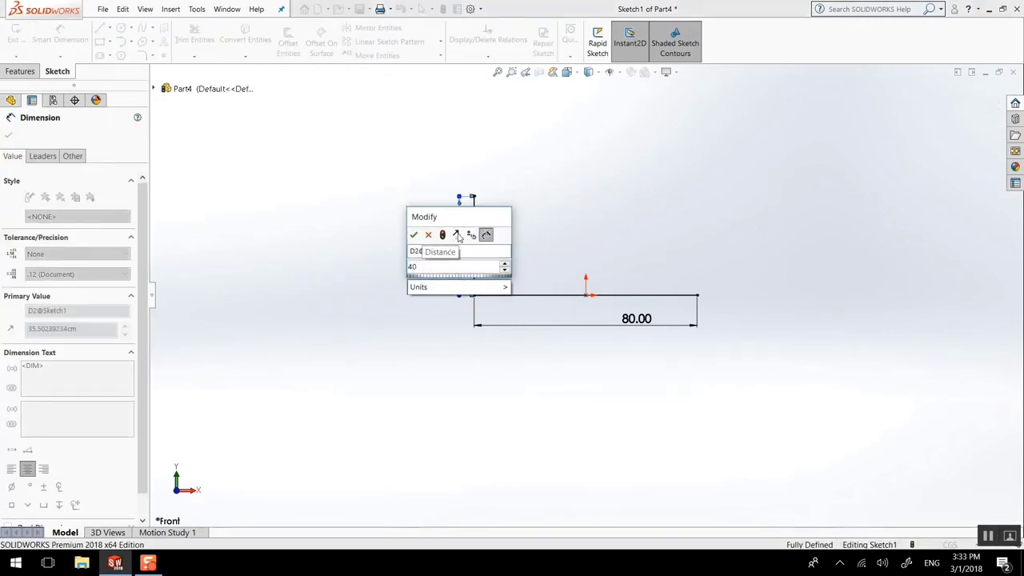
key(Return)
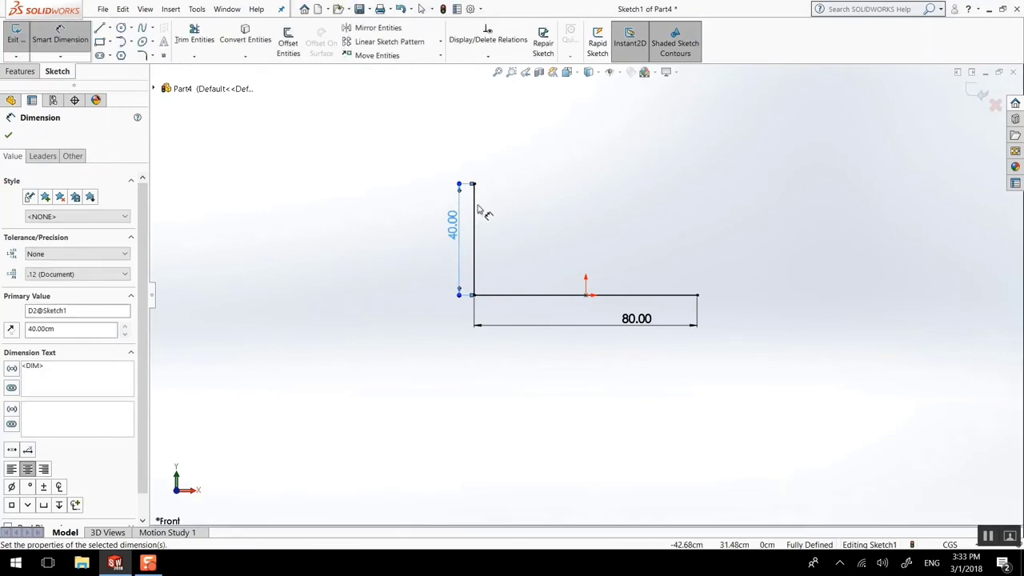
Draw the top and right edges to close the 80 by 40 rectangle
key(l)
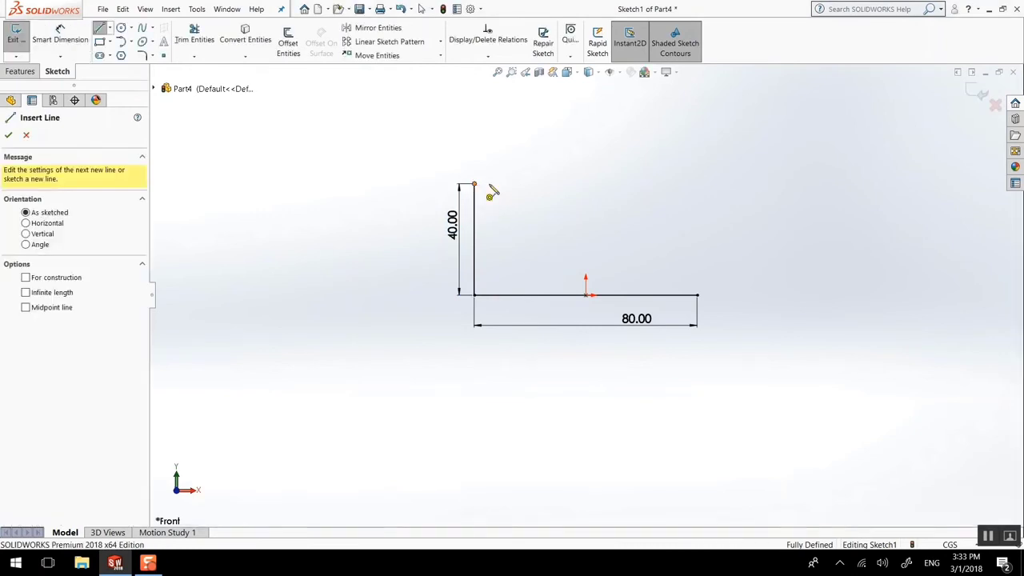
click(474, 185)
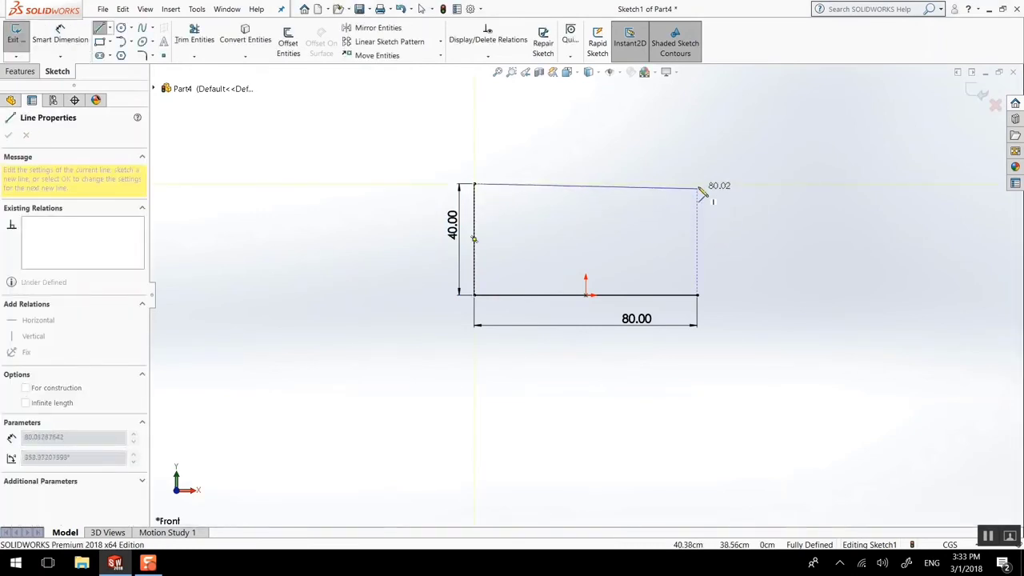
click(698, 185)
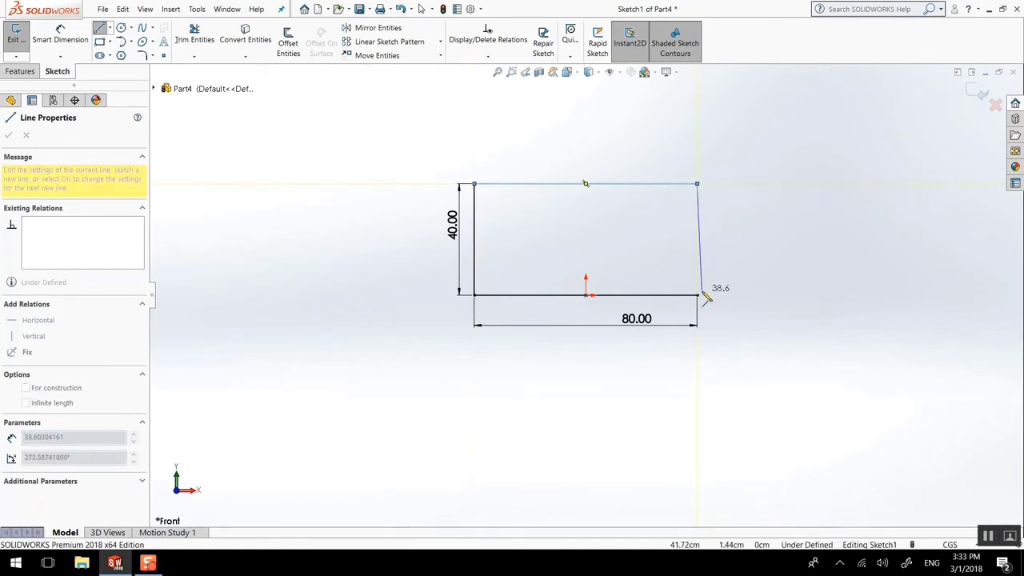
click(697, 295)
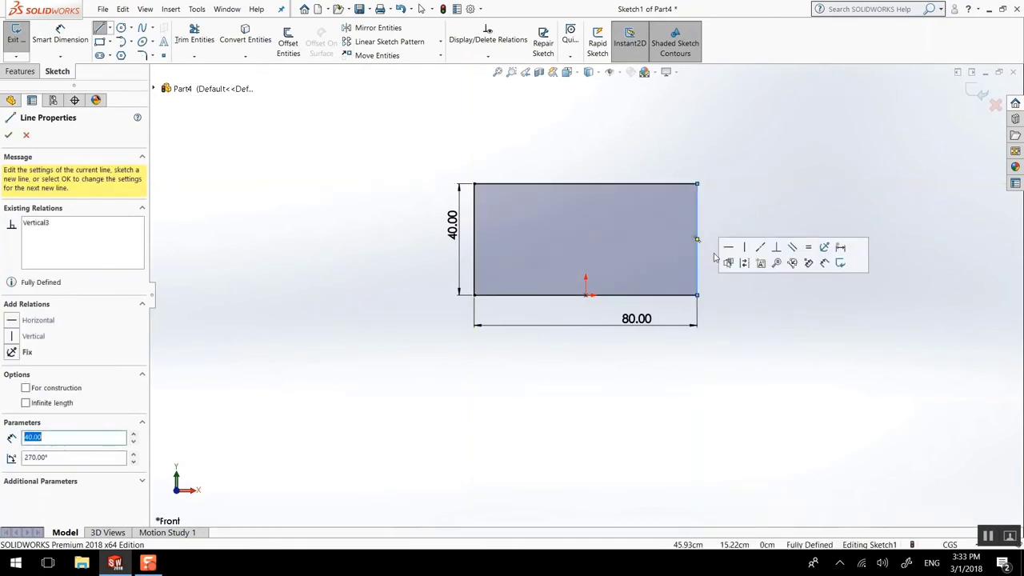
key(Escape)
scroll(732, 244, up, 2)
scroll(732, 244, down, 2)
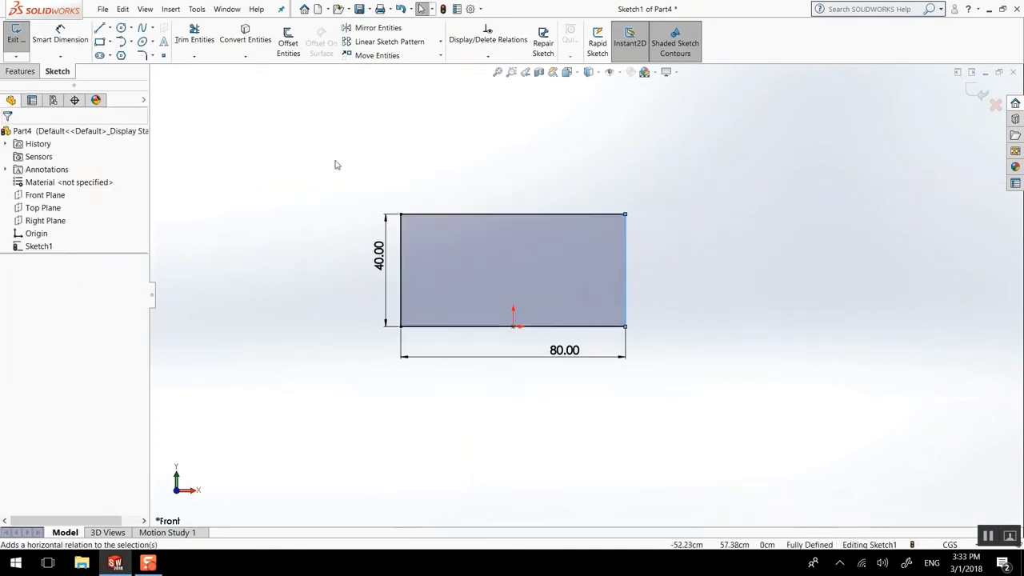
Extrude the rectangle 10 cm as Boss-Extrude1 and view its front face Normal To
click(20, 71)
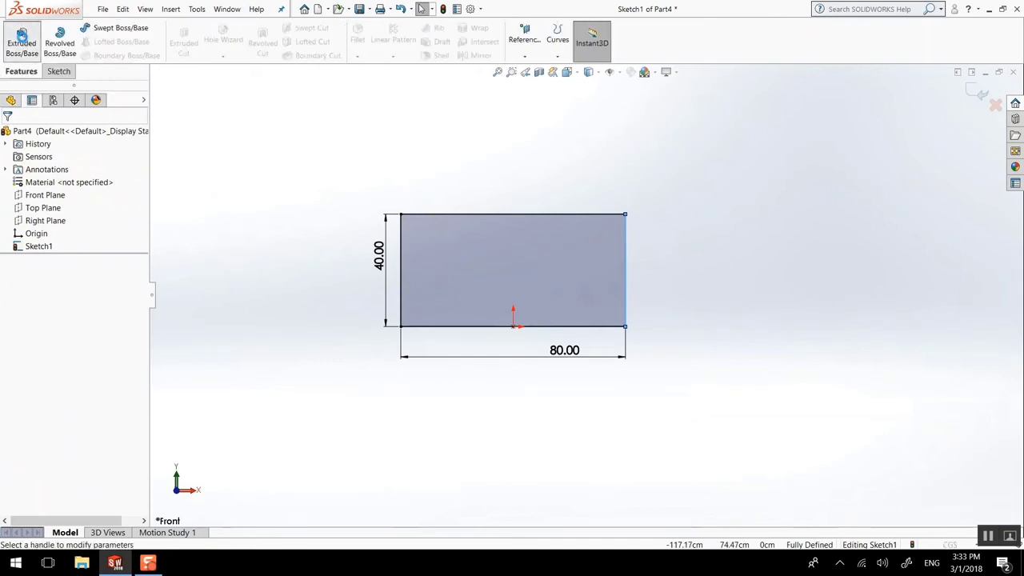
click(22, 42)
text(10)
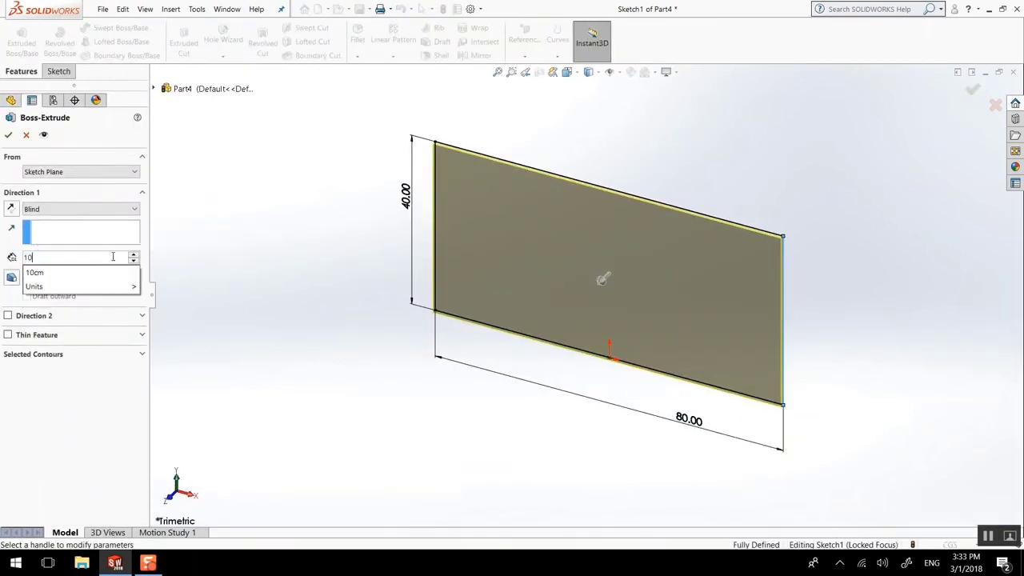
key(Return)
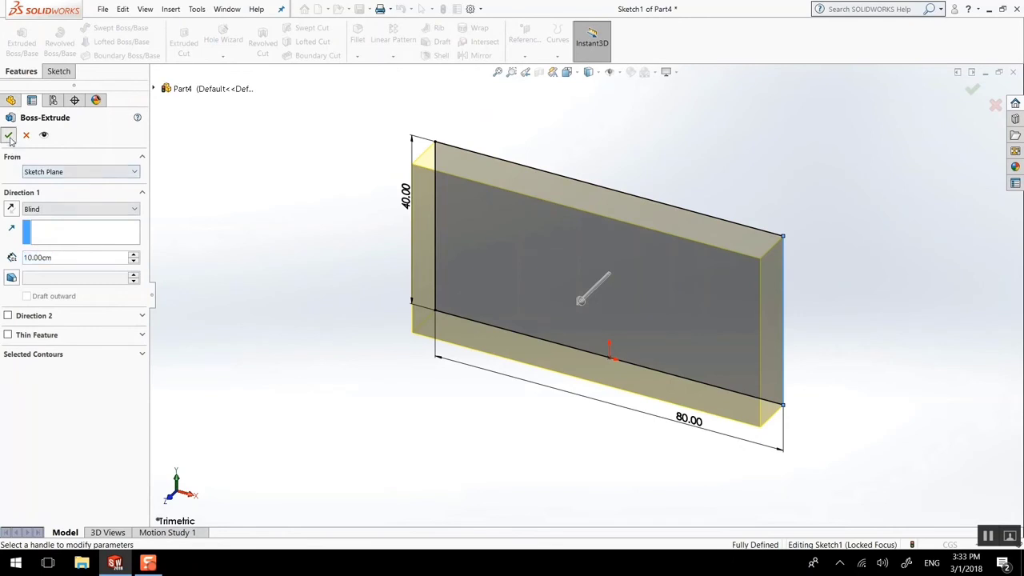
key(Return)
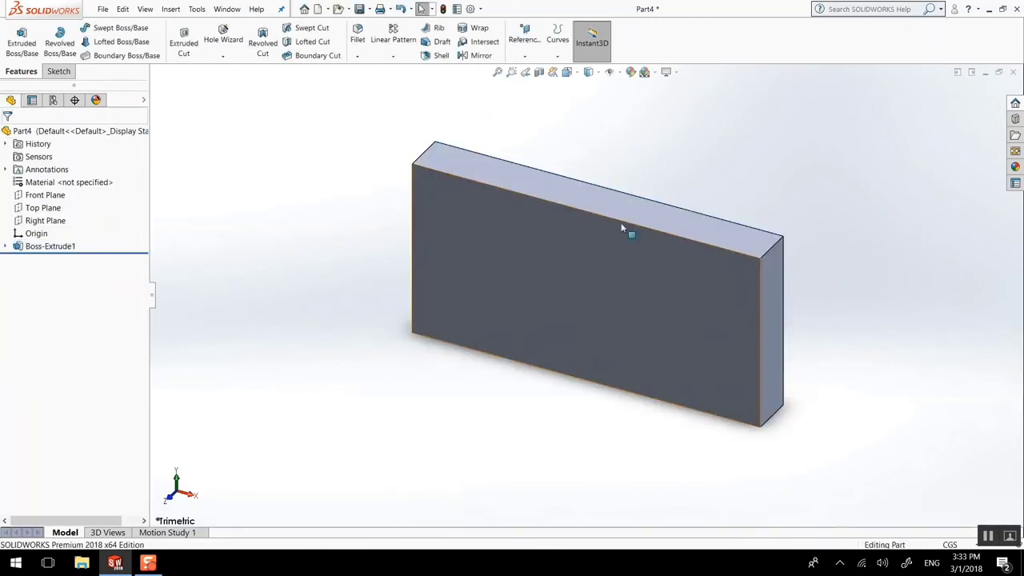
click(608, 271)
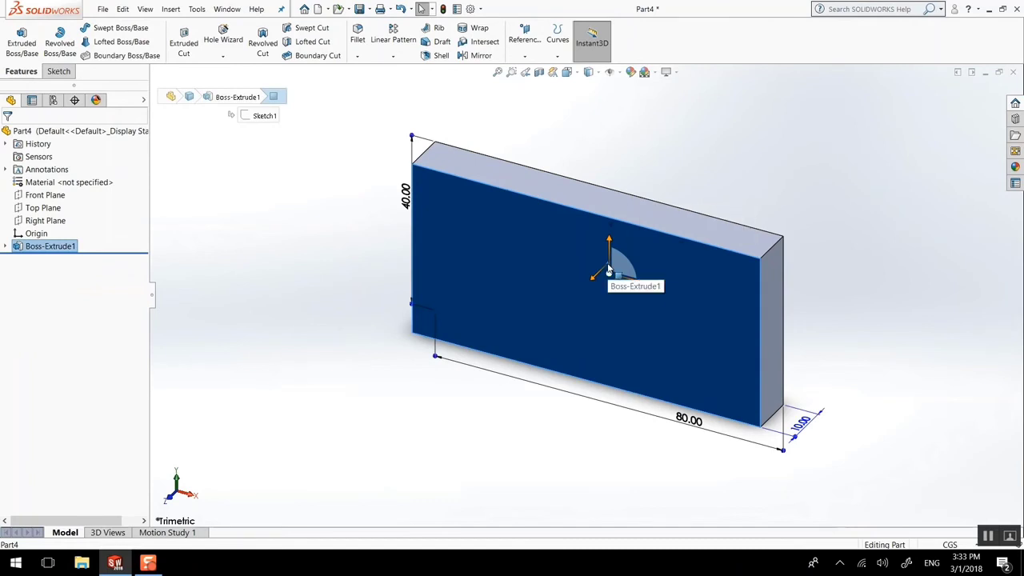
key(ctrl+8)
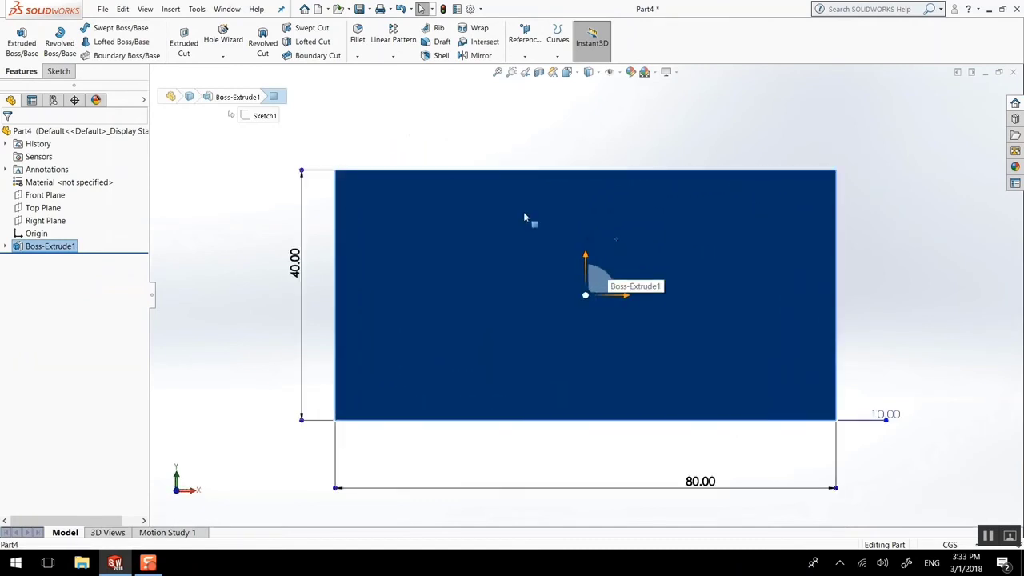
On the front face, draw the profile's bottom edge with its central notch
click(59, 71)
click(100, 29)
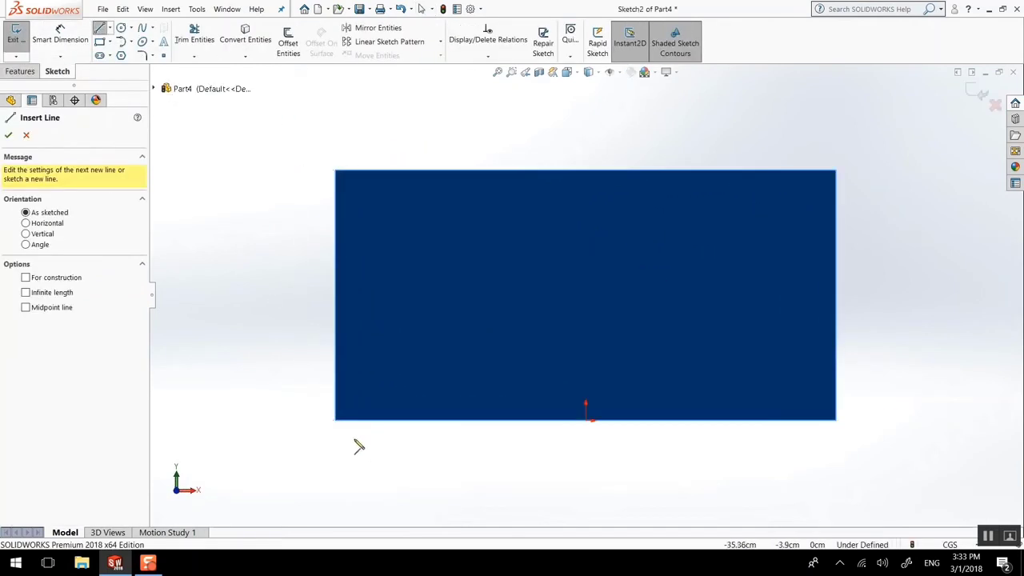
click(336, 421)
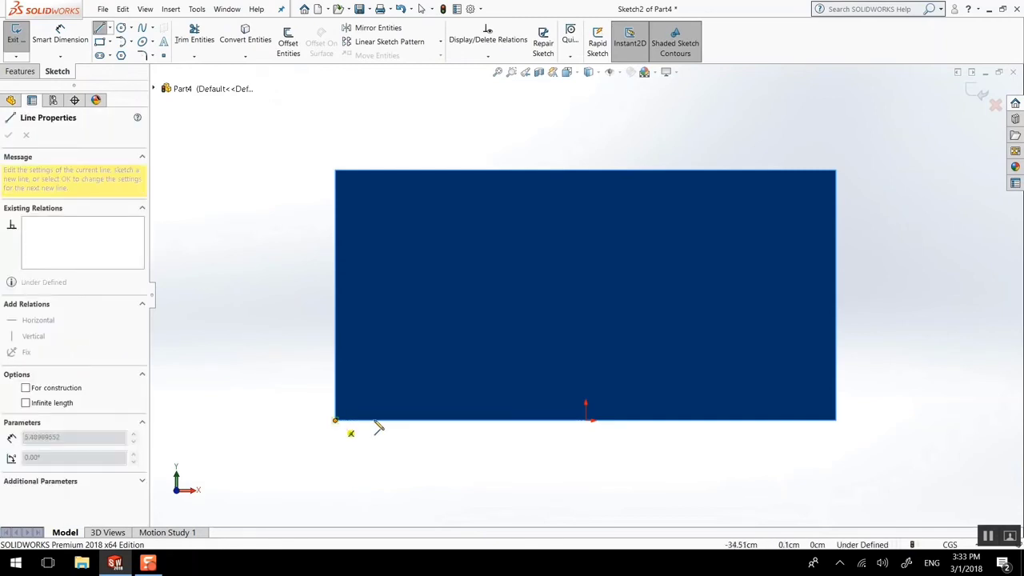
click(386, 420)
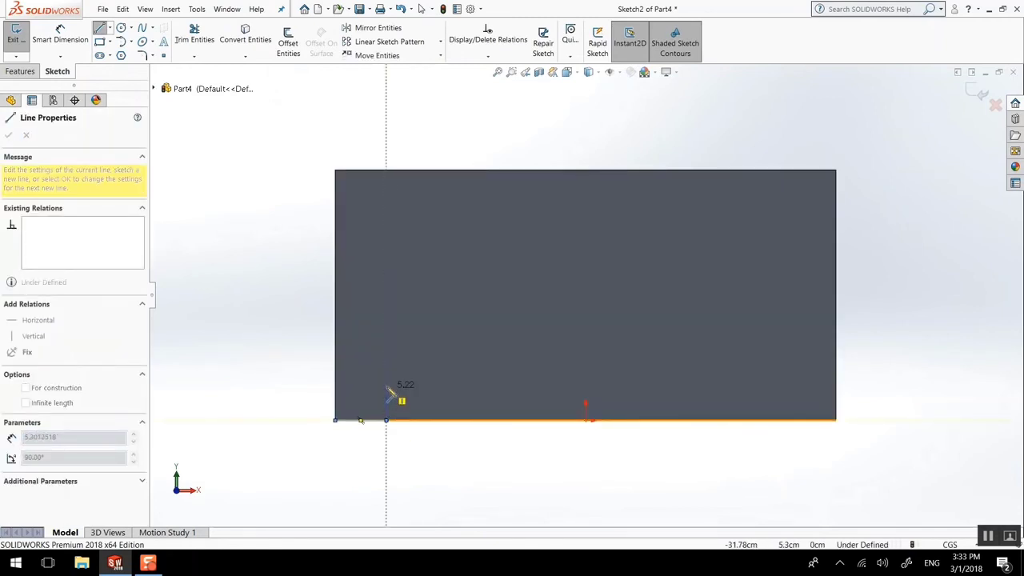
click(387, 387)
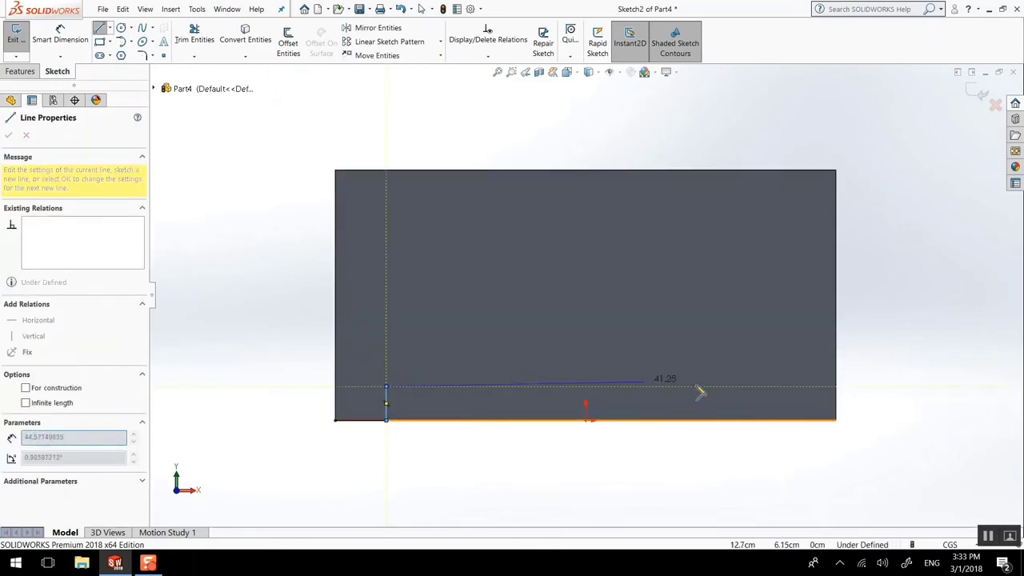
click(776, 387)
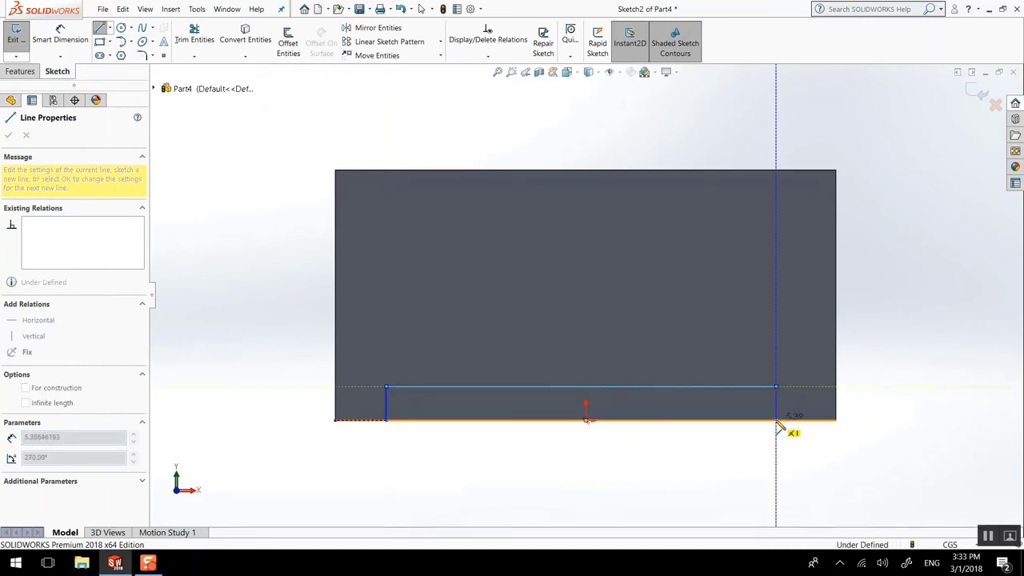
click(776, 420)
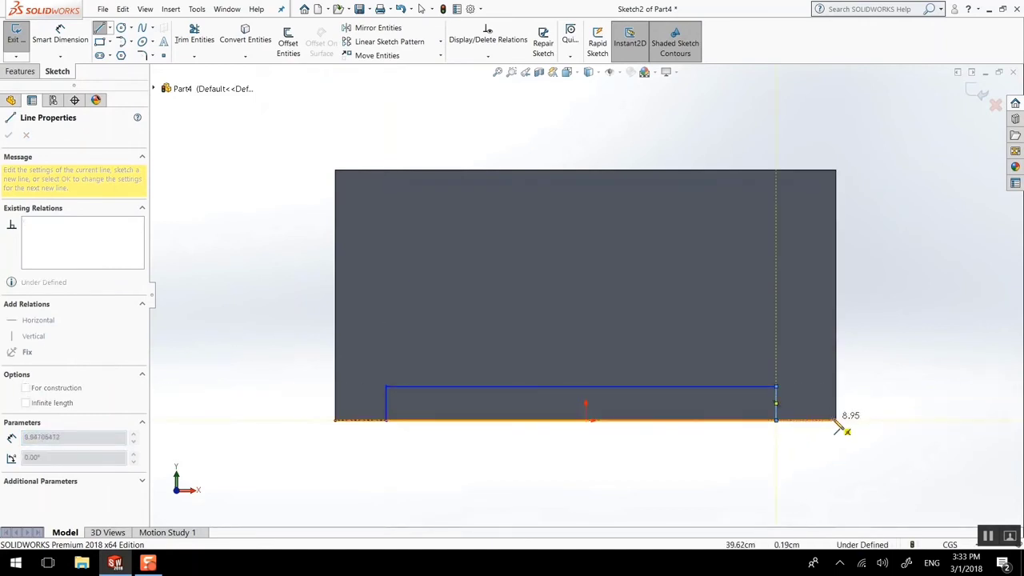
click(837, 420)
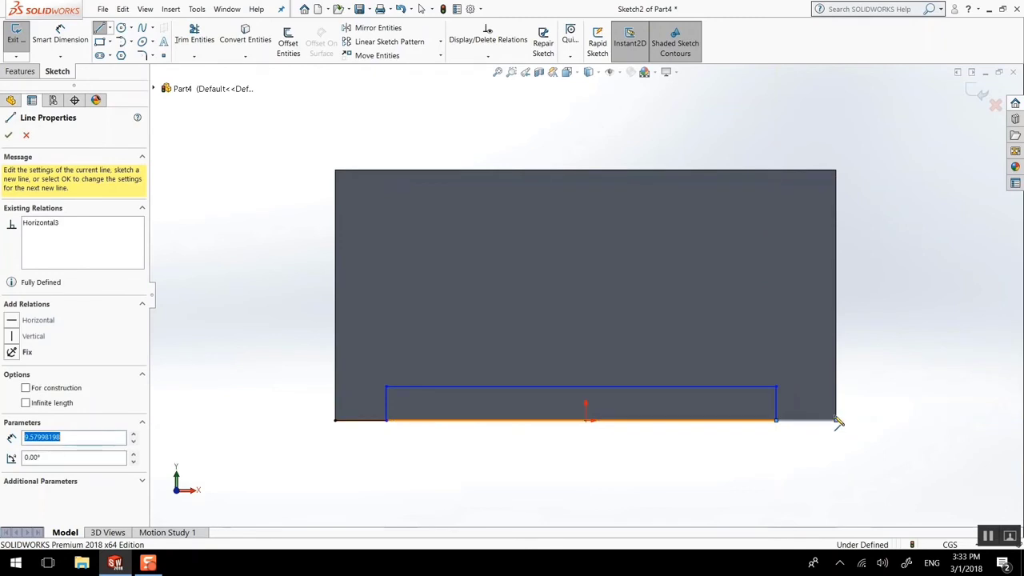
Draw the right step, top edge and left step to close the stepped profile
click(836, 337)
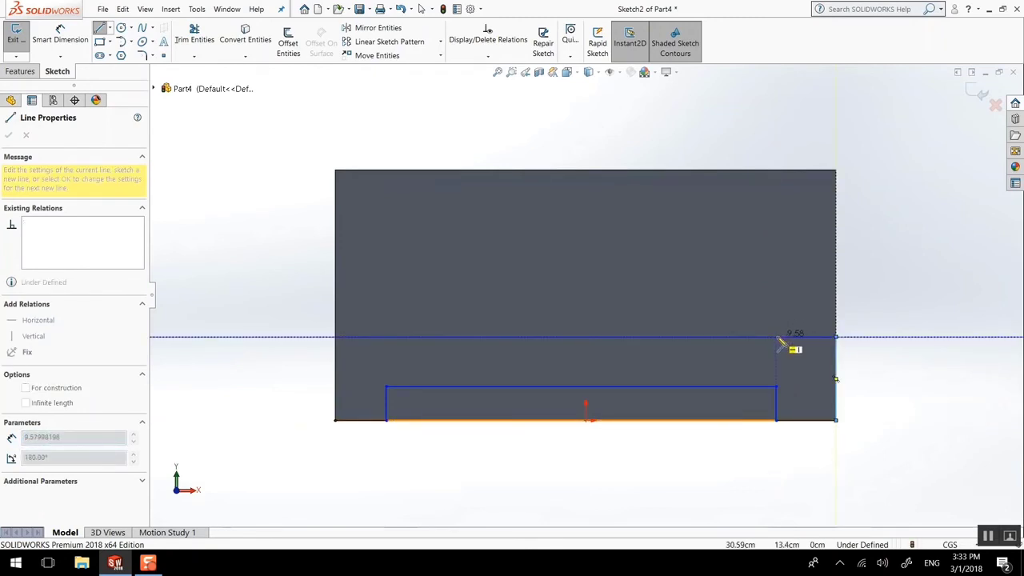
click(777, 337)
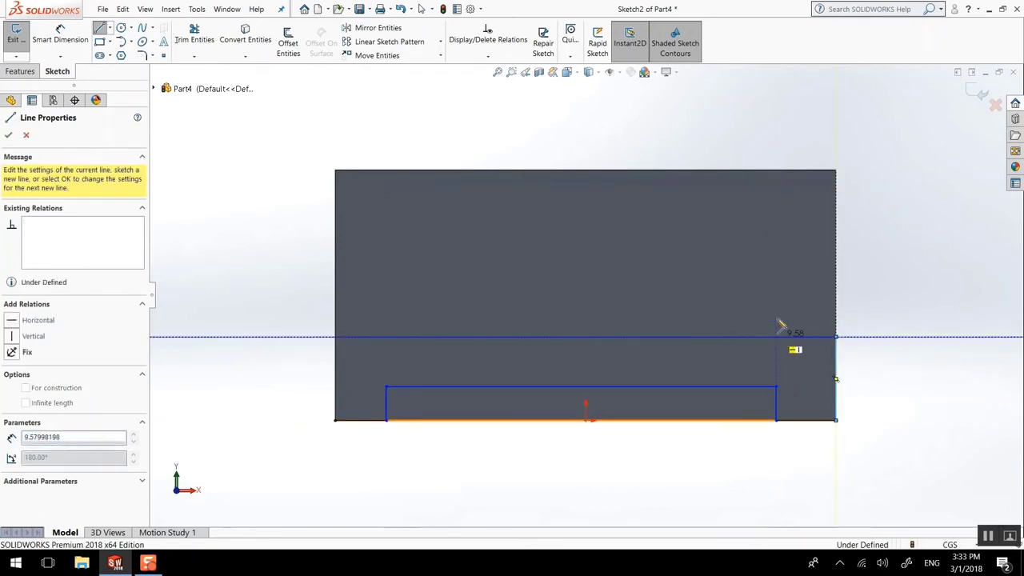
click(776, 226)
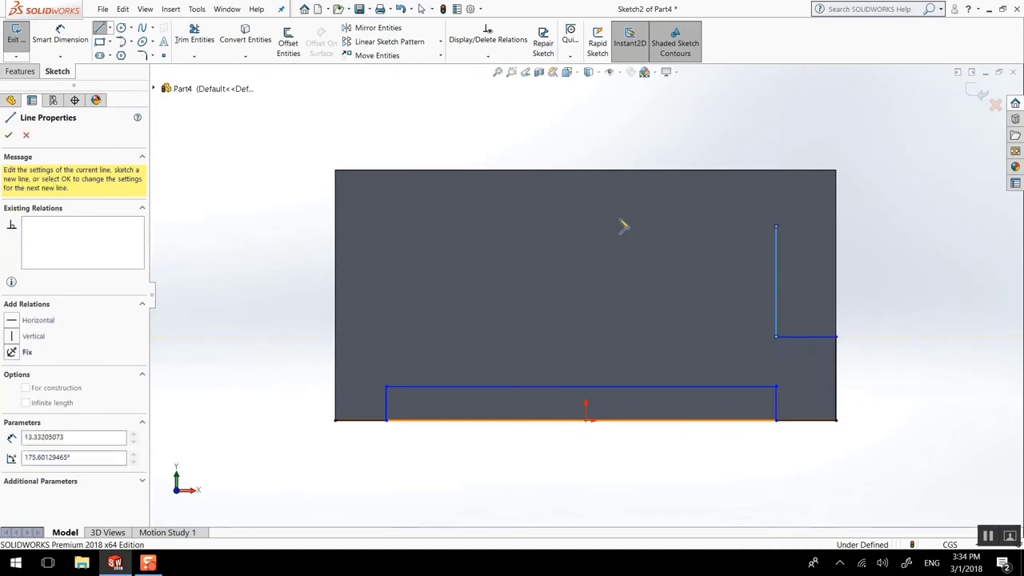
click(387, 227)
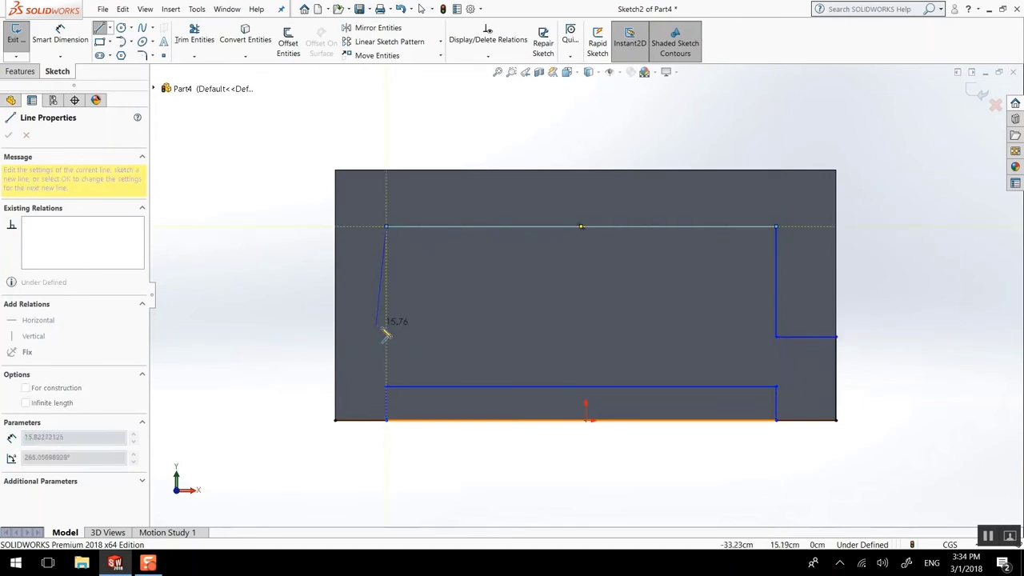
click(388, 337)
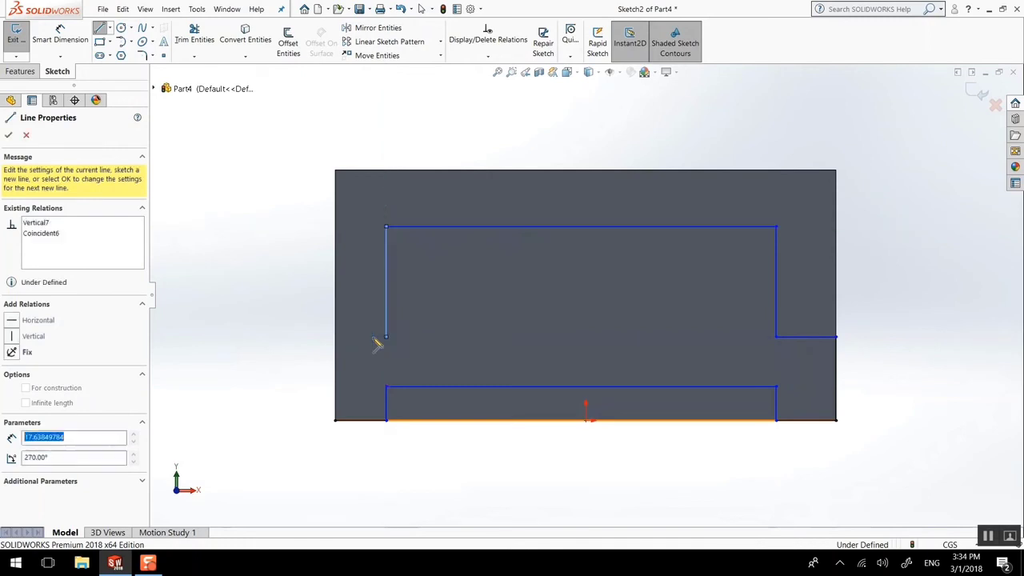
click(335, 337)
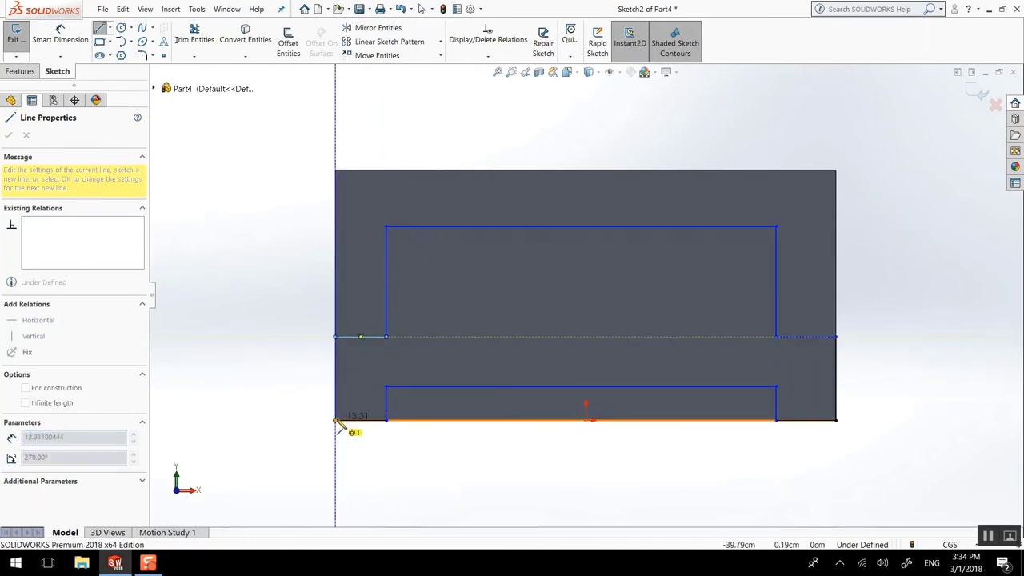
click(336, 420)
key(Escape)
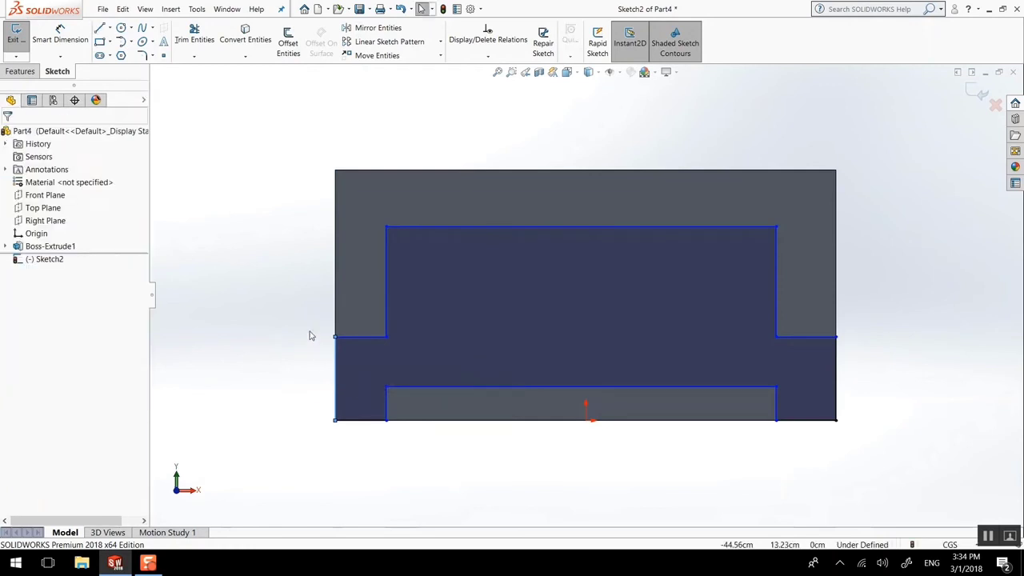
Dimension both bottom corner widths of the profile to 10.00
click(60, 40)
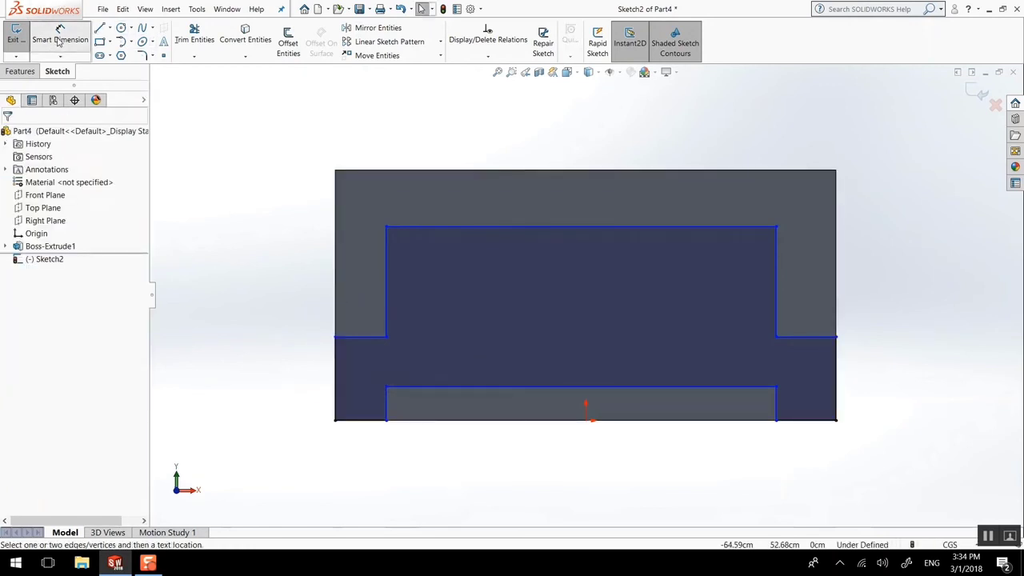
click(358, 421)
click(358, 442)
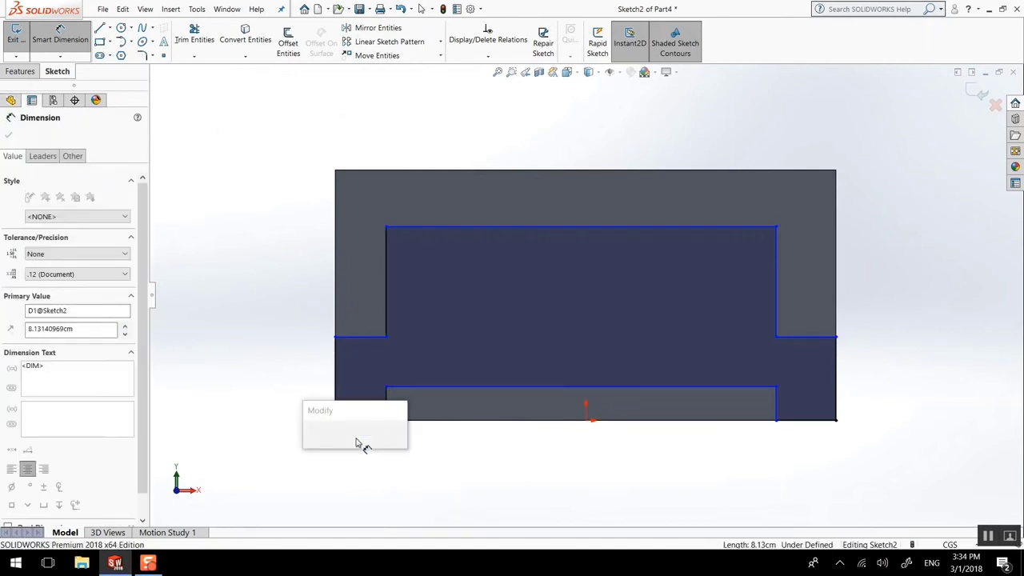
text(10)
key(Return)
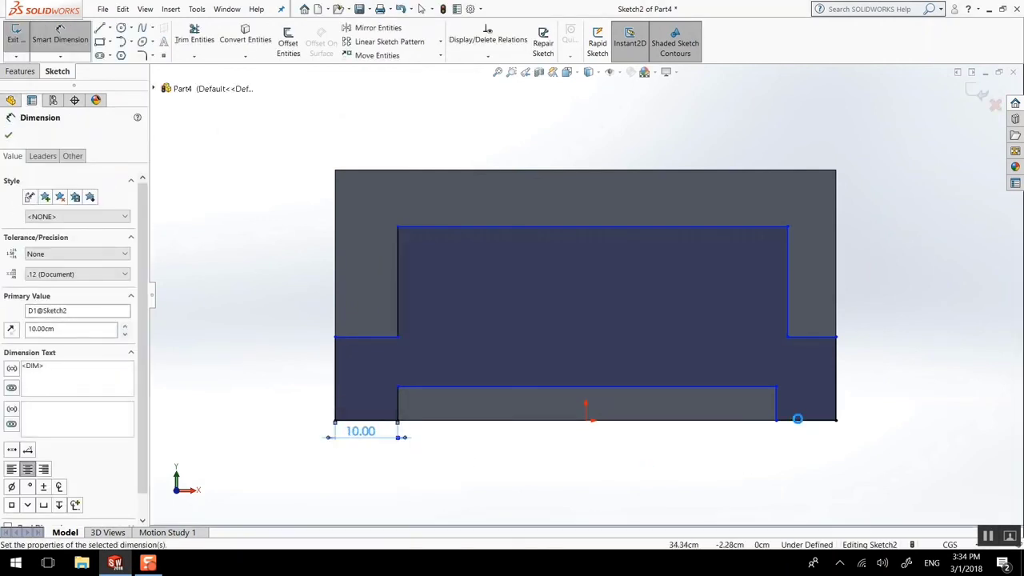
click(804, 421)
click(800, 442)
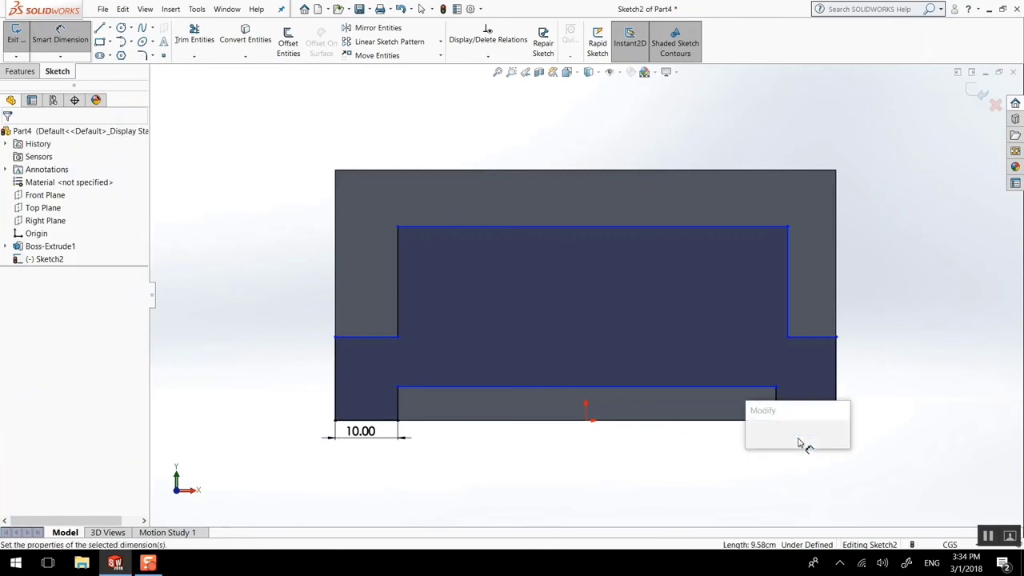
text(10)
key(Return)
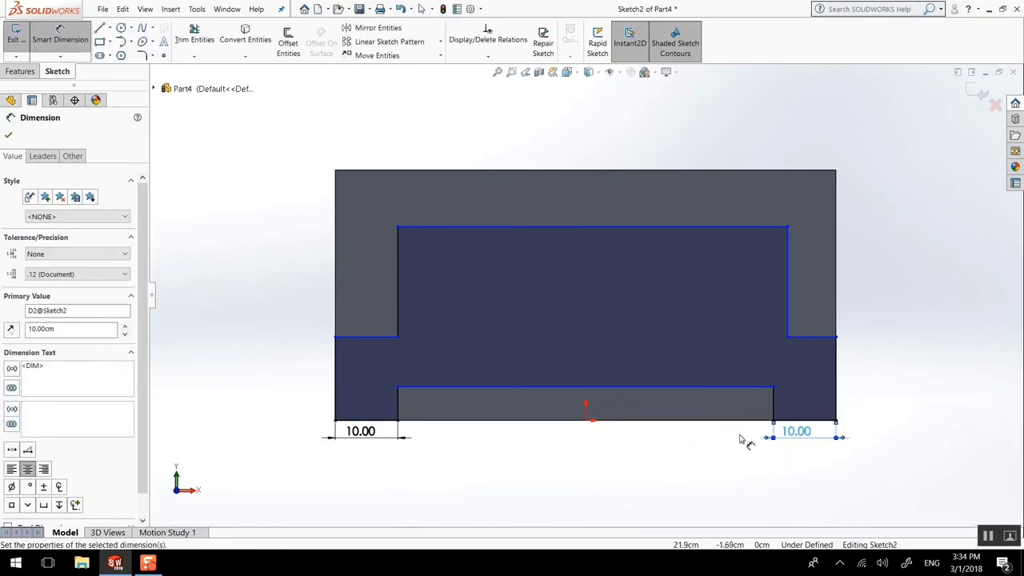
Discard the redundant 60.00 dimension and set both lower side step heights to 15.00
click(677, 391)
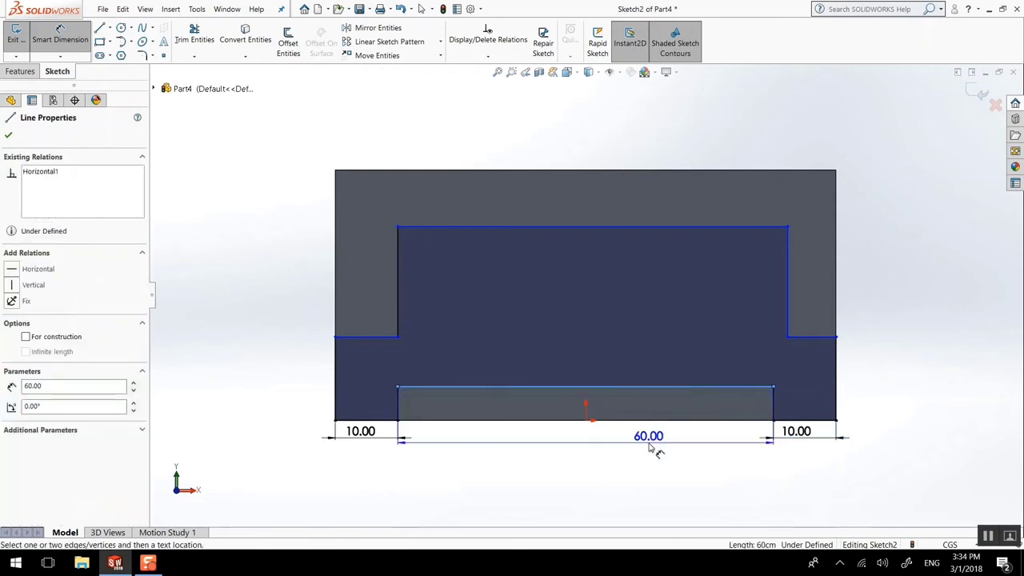
click(650, 445)
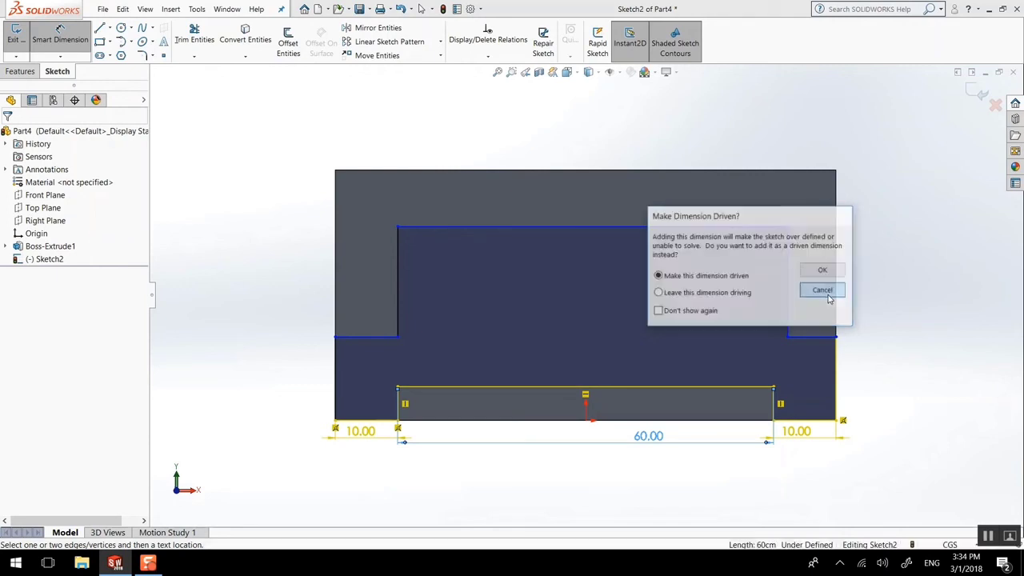
click(829, 296)
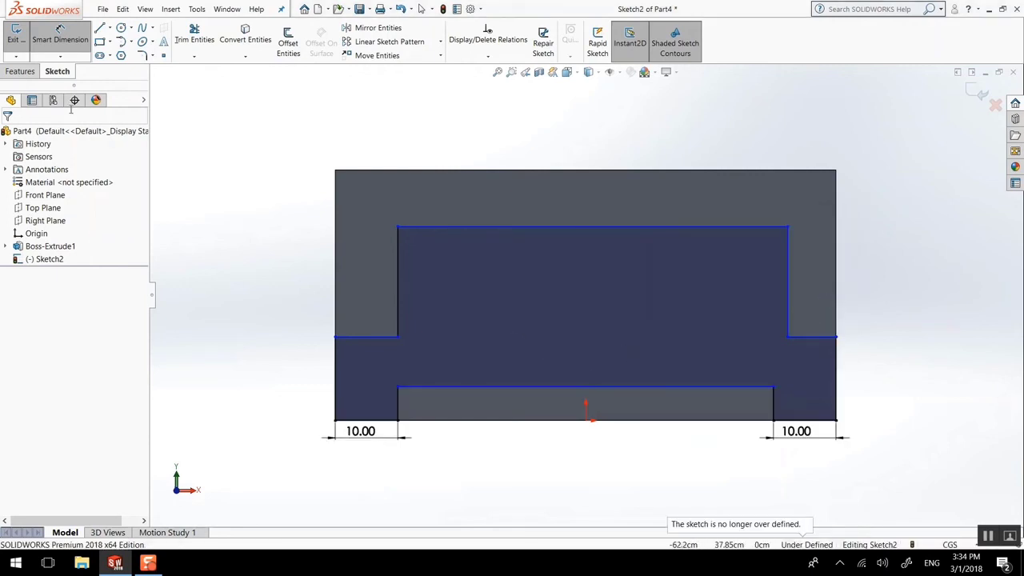
click(336, 345)
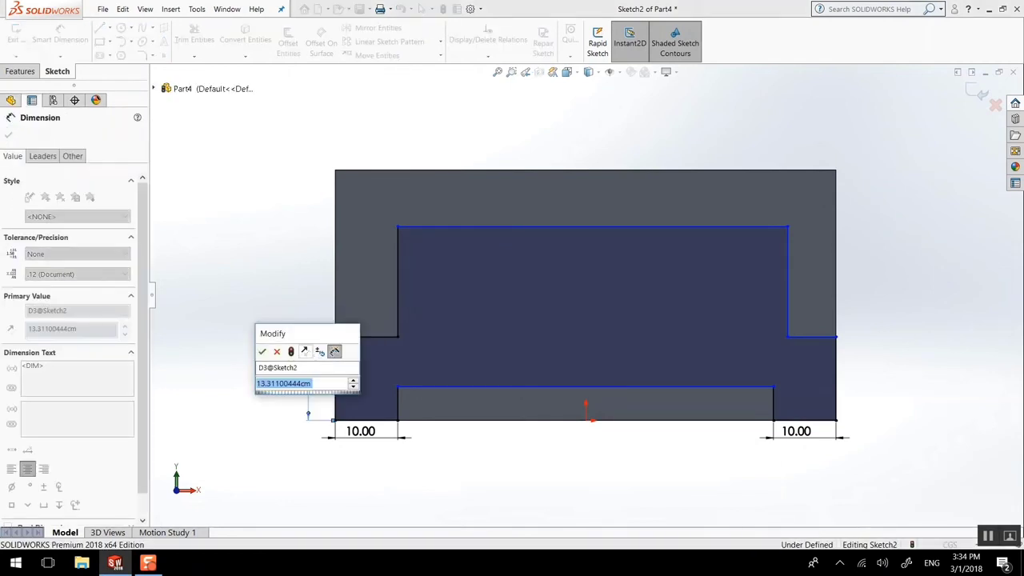
text(15)
key(Return)
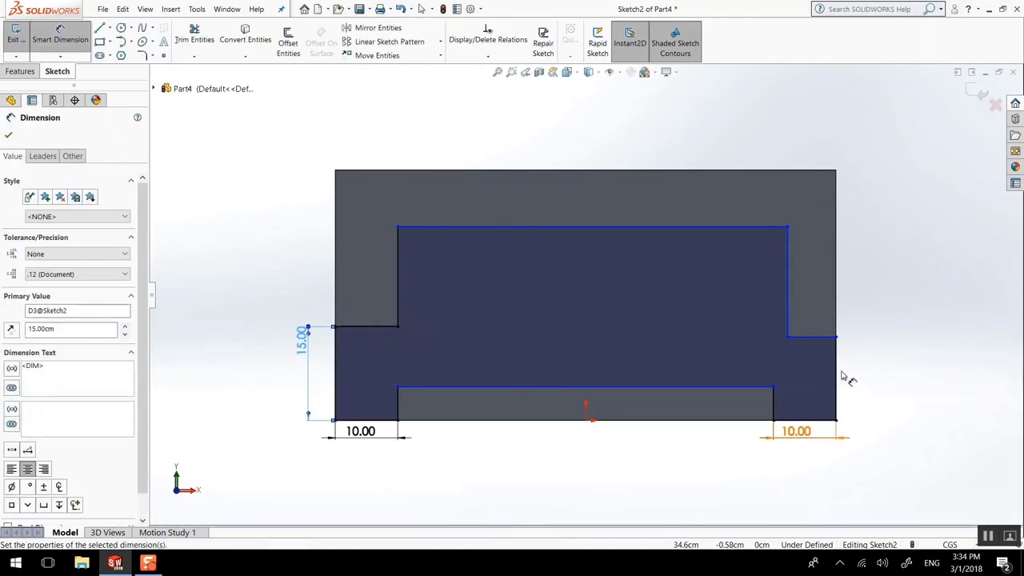
click(855, 366)
click(856, 366)
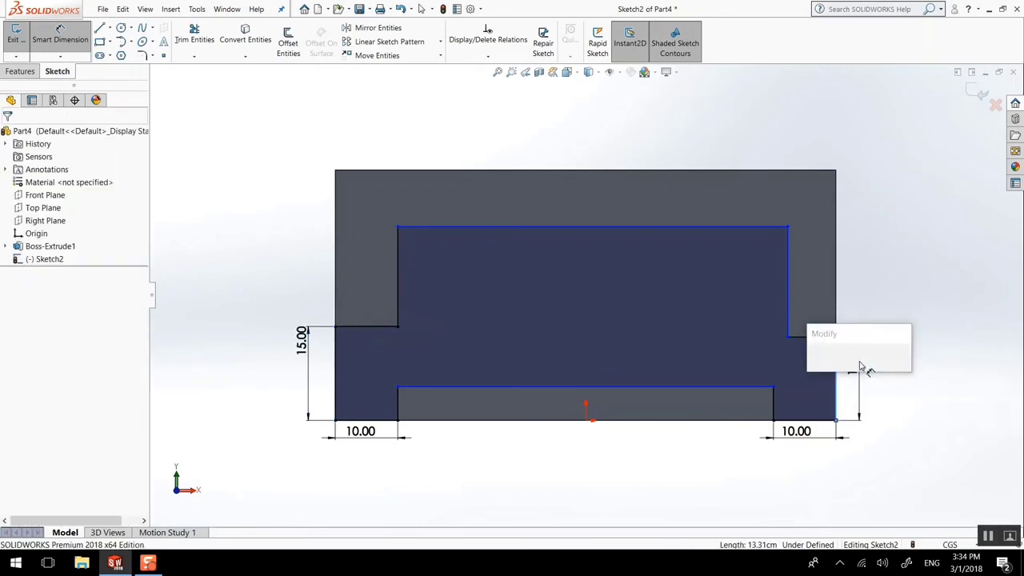
text(15)
key(Return)
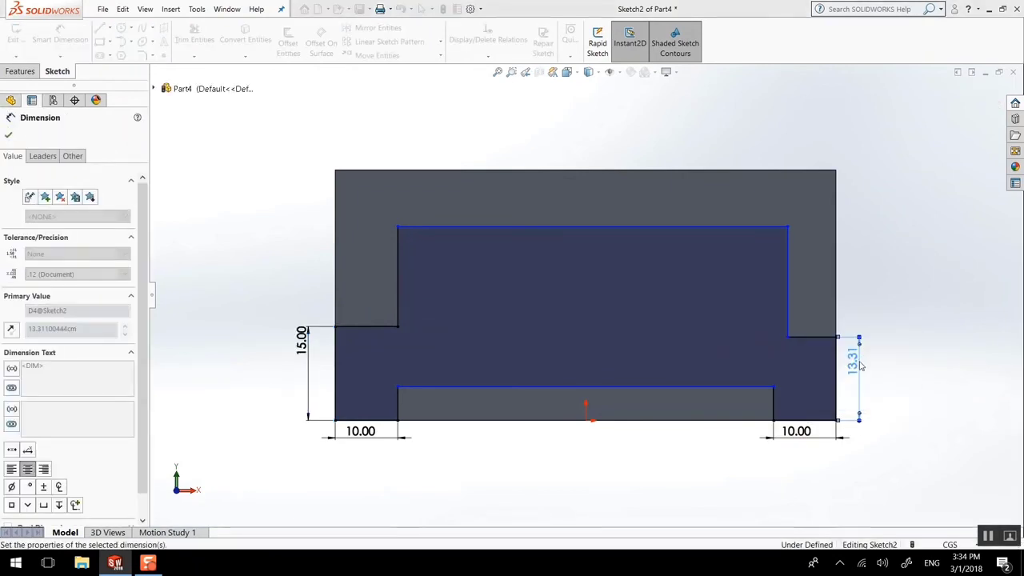
click(11, 137)
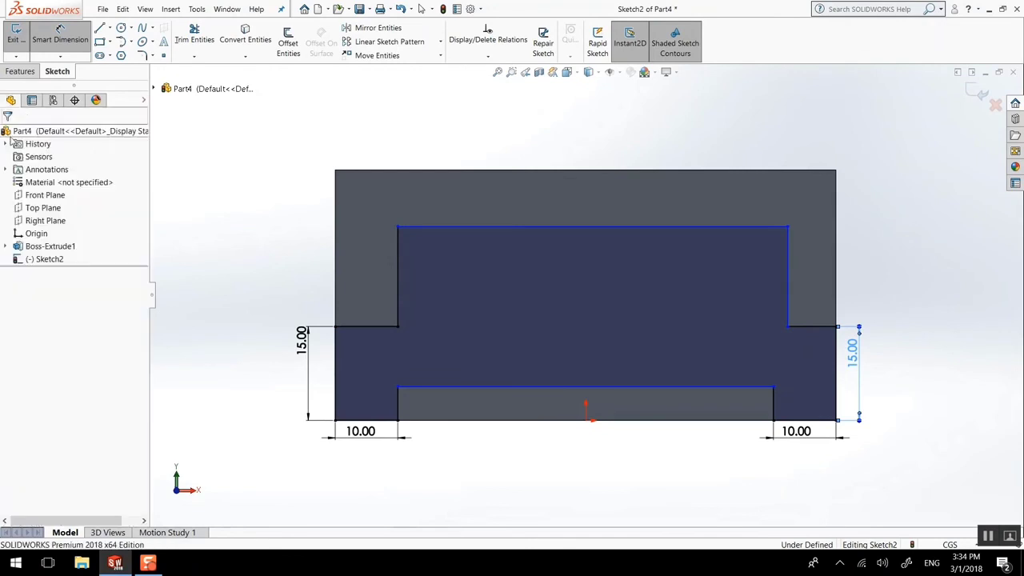
Dimension the upper left step height to 15.00
click(51, 37)
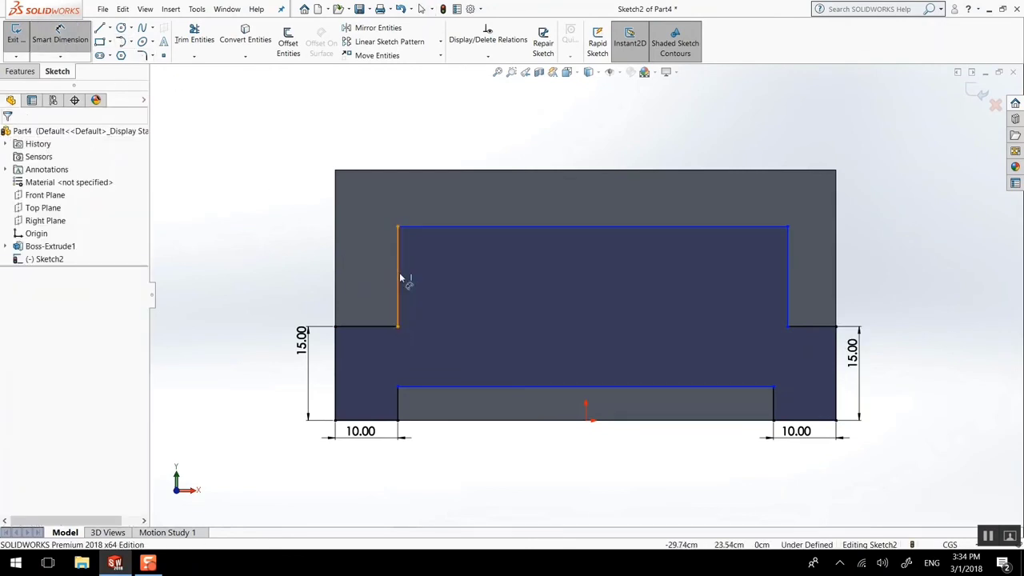
click(398, 278)
click(304, 259)
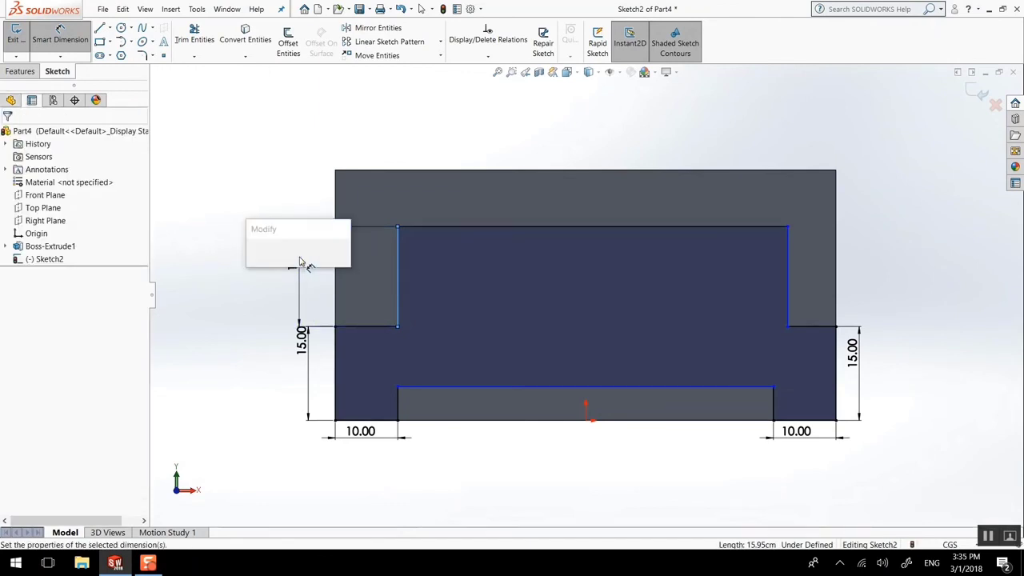
text(15)
key(Return)
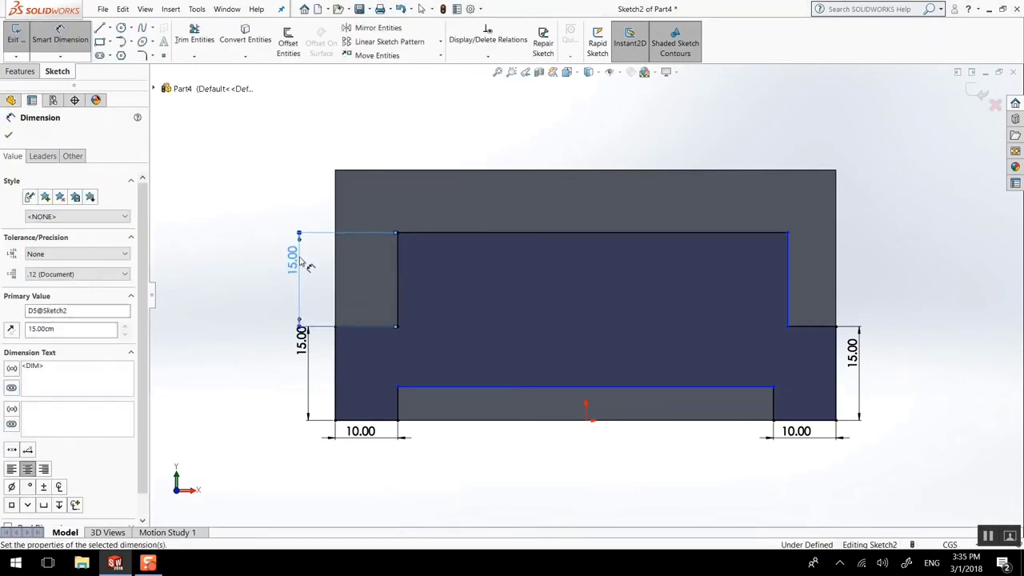
click(29, 71)
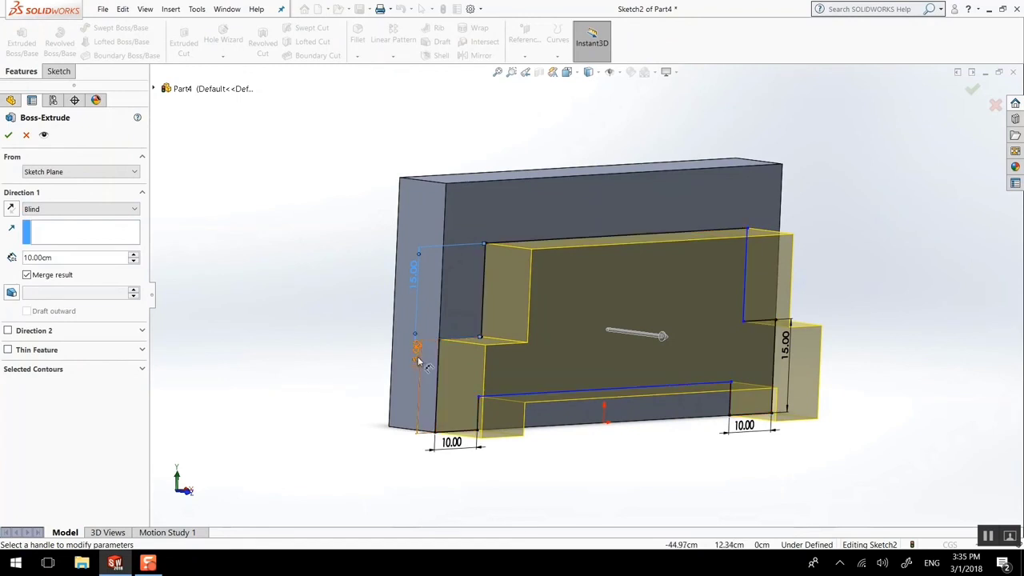
Accept the 10.00 cm extrusion as Boss-Extrude2 and orbit to inspect the stepped solid
click(9, 135)
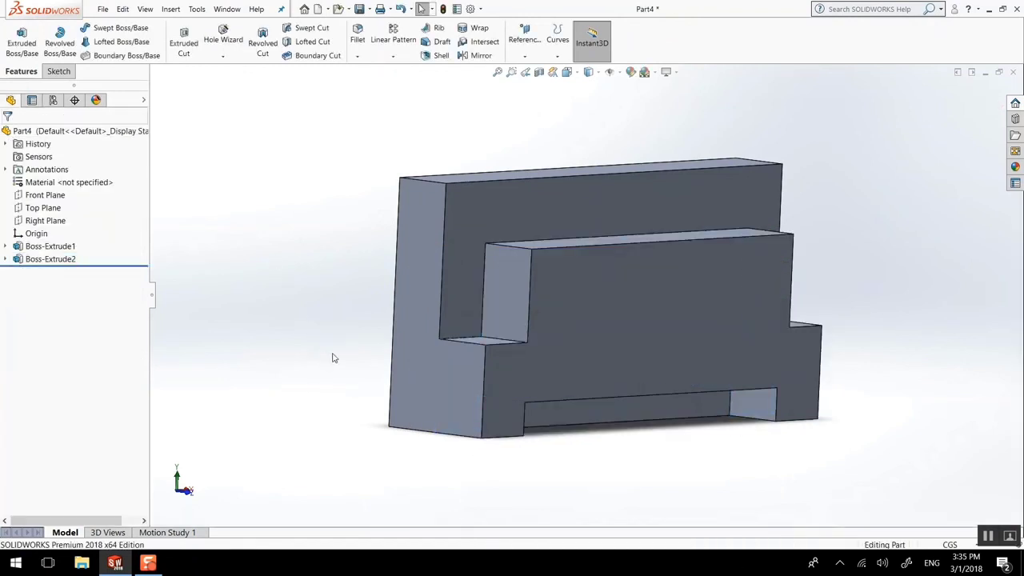
middle_drag(334, 358, 221, 243)
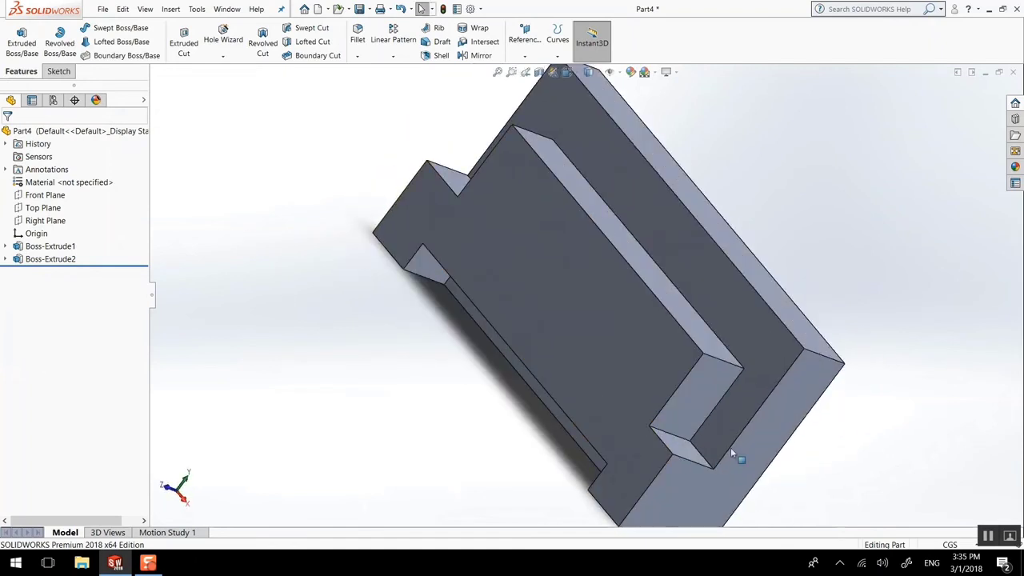
middle_drag(835, 385, 670, 468)
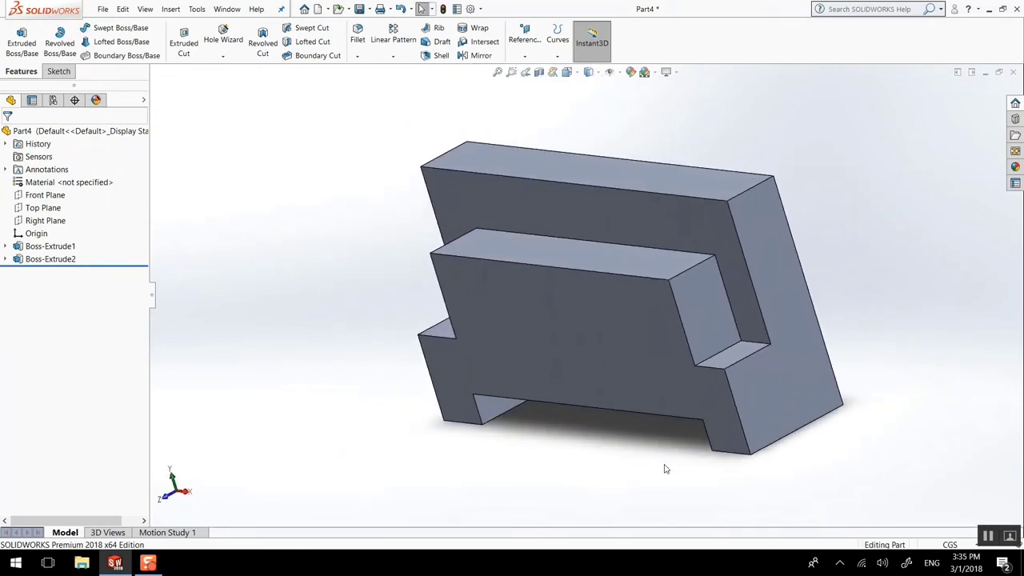